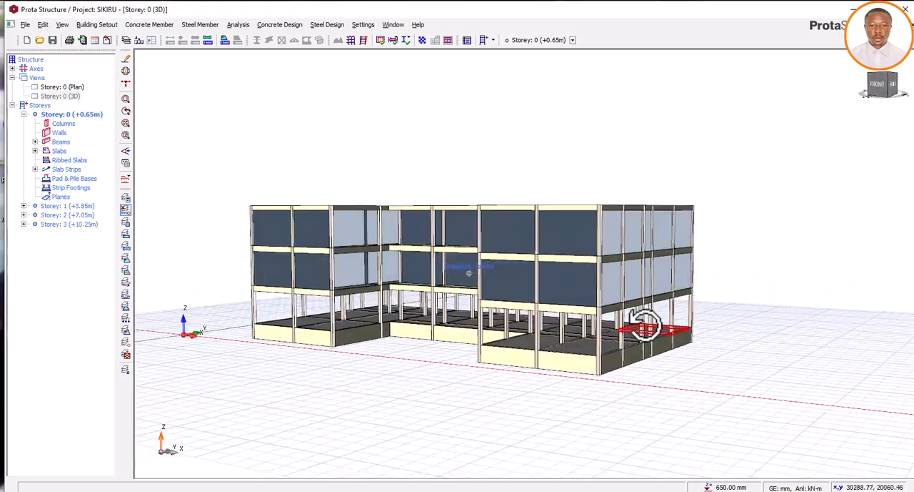
Examine the three-storey building frame in the 3D view from its front and right sides
middle_drag(643, 325, 647, 322)
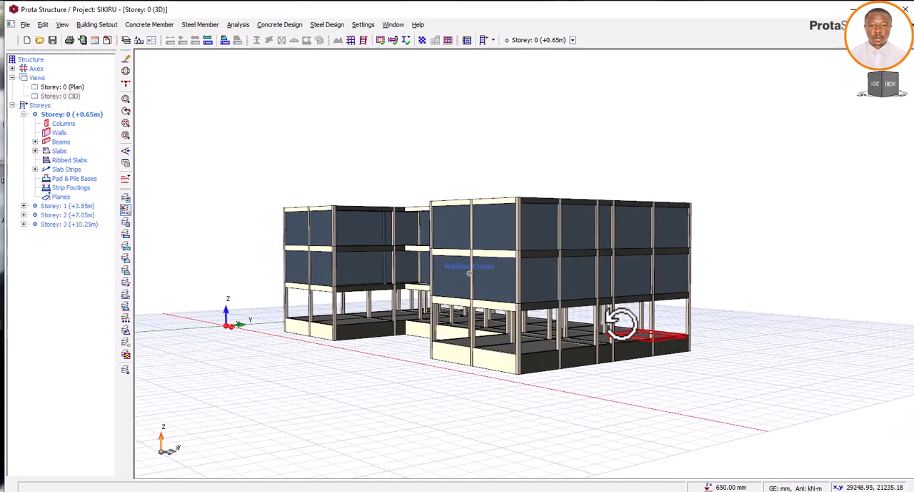
middle_drag(581, 330, 617, 327)
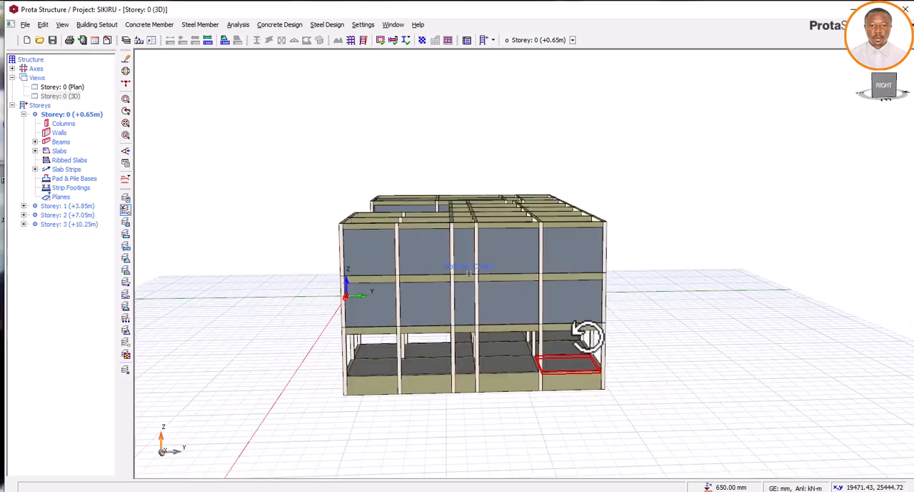
middle_drag(587, 336, 621, 327)
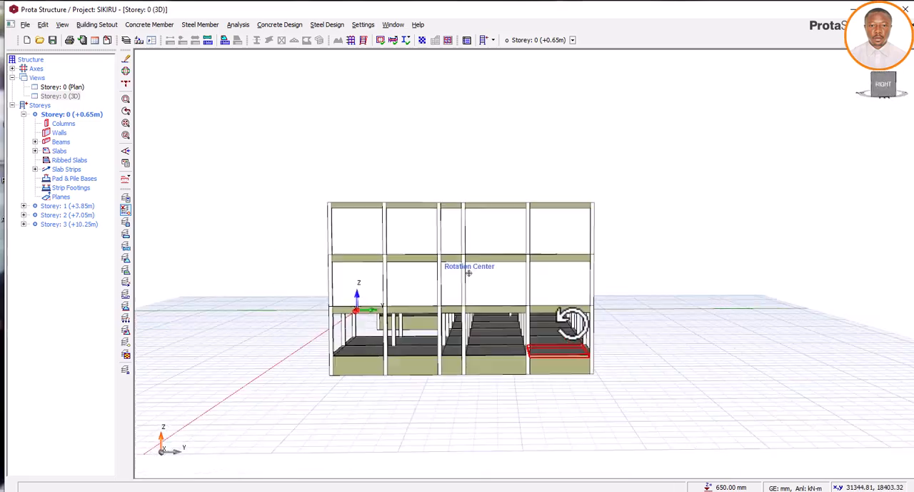
middle_drag(547, 318, 590, 328)
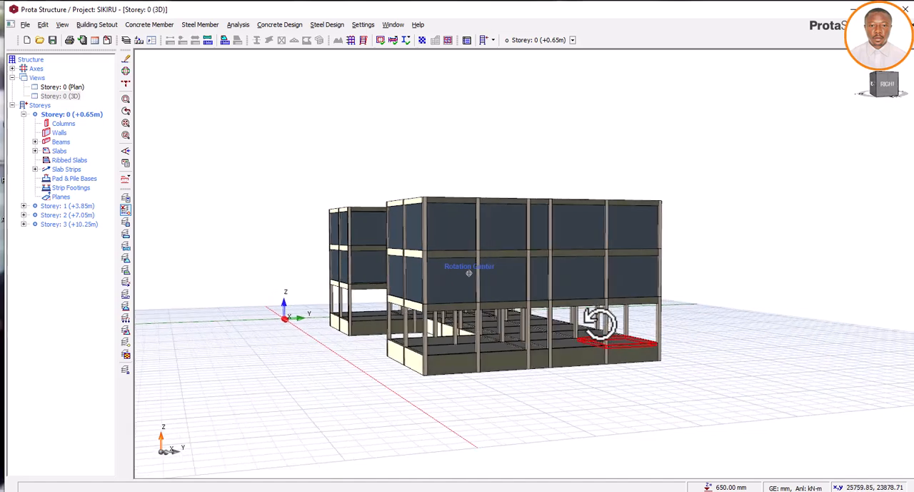
middle_drag(641, 326, 649, 328)
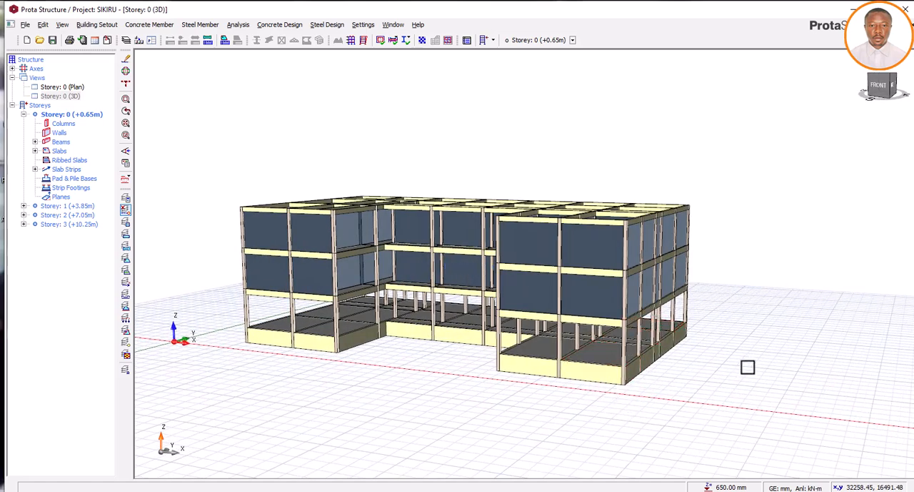
middle_drag(699, 366, 677, 362)
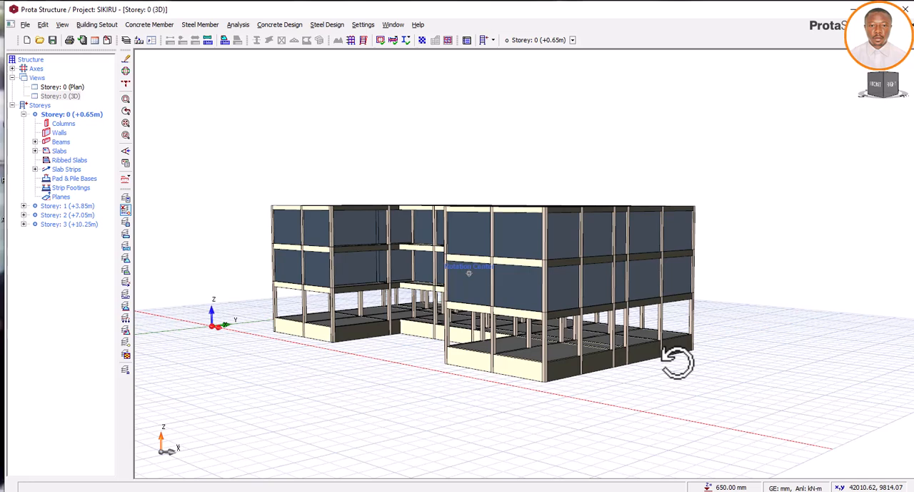
middle_drag(678, 362, 584, 408)
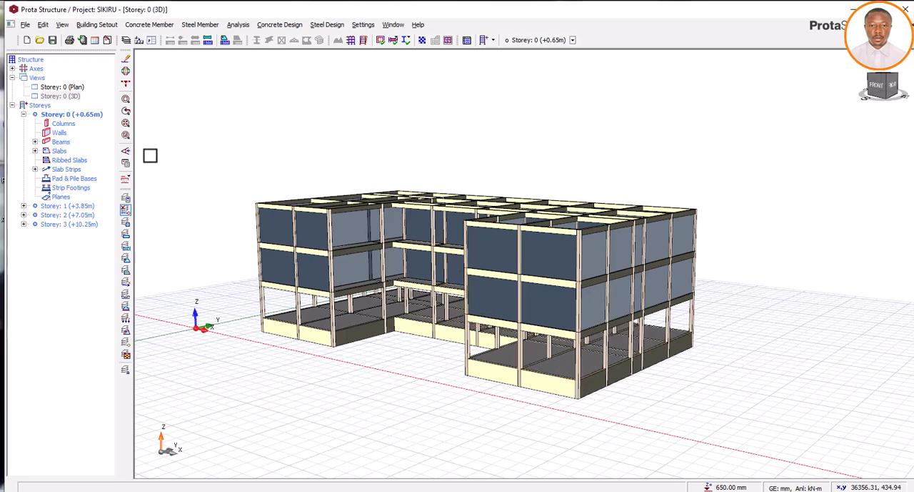
Recolour the members in the 3D view by Design Status to inspect the building
click(126, 164)
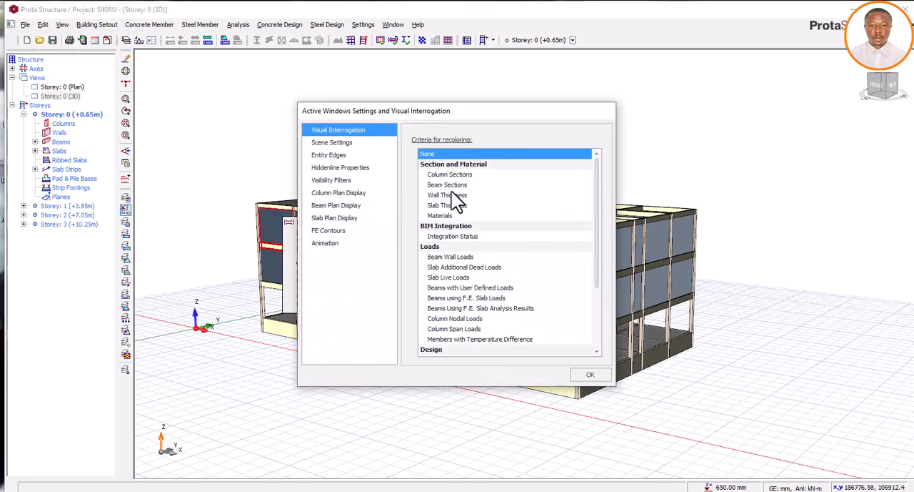
scroll(484, 230, down, 3)
click(459, 269)
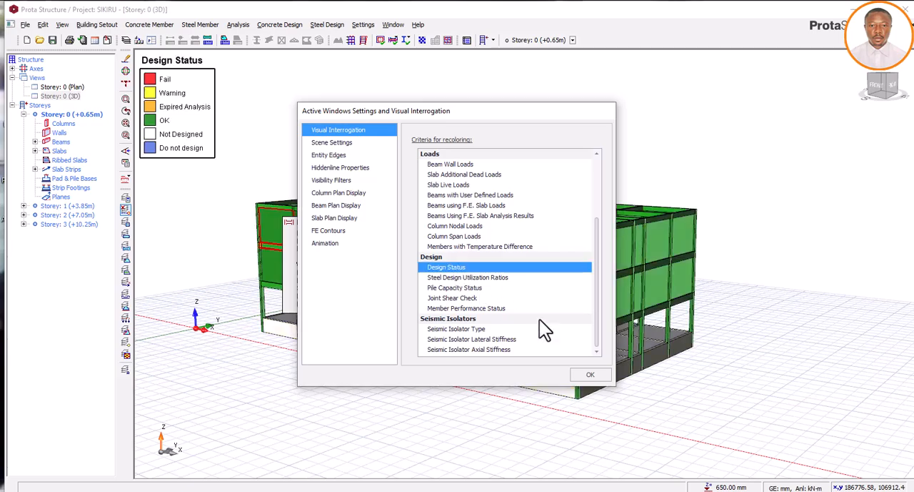
click(594, 372)
middle_drag(607, 378, 578, 380)
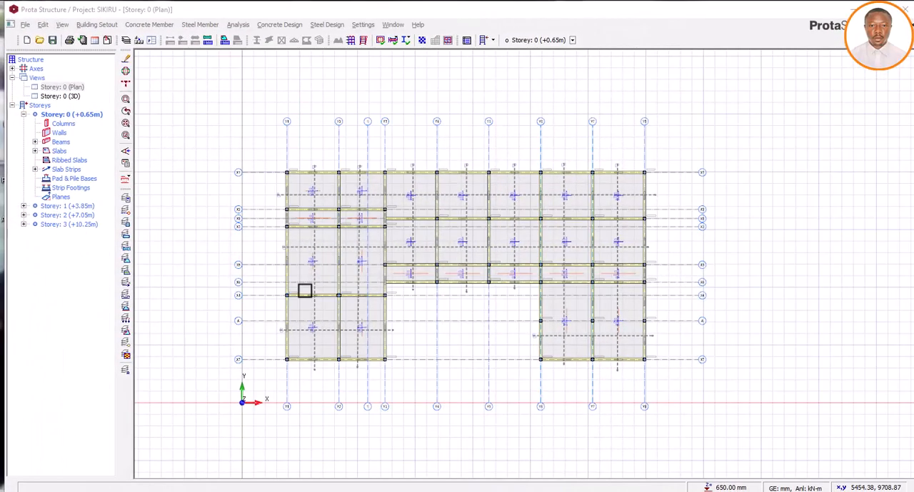
Compare the Storey 0 raft foundation layout in the plan and 3D views, finishing in the plan view
scroll(433, 210, up, 1)
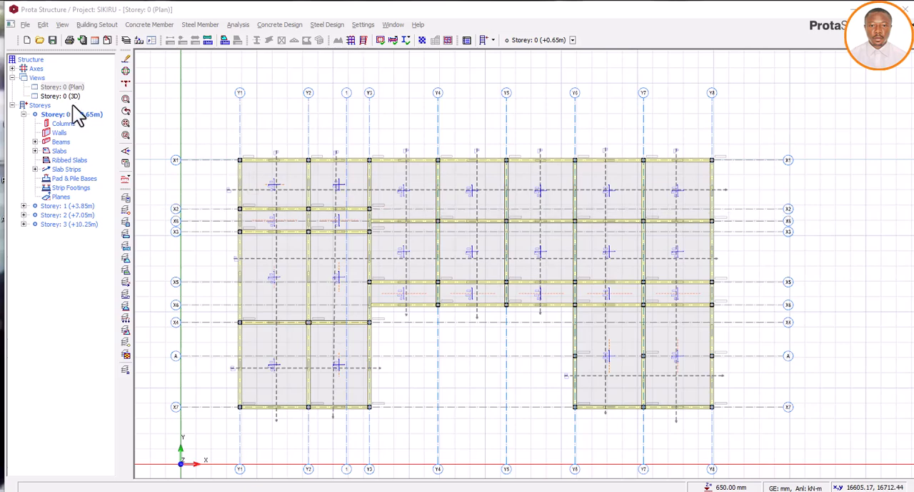
double_click(72, 96)
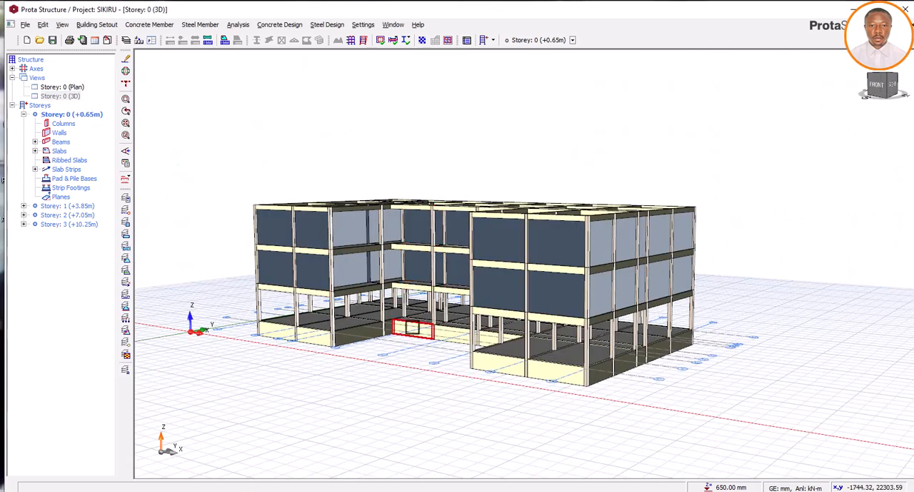
mouse_move(608, 370)
middle_down()
mouse_move(590, 366)
mouse_move(618, 372)
mouse_move(604, 365)
middle_up()
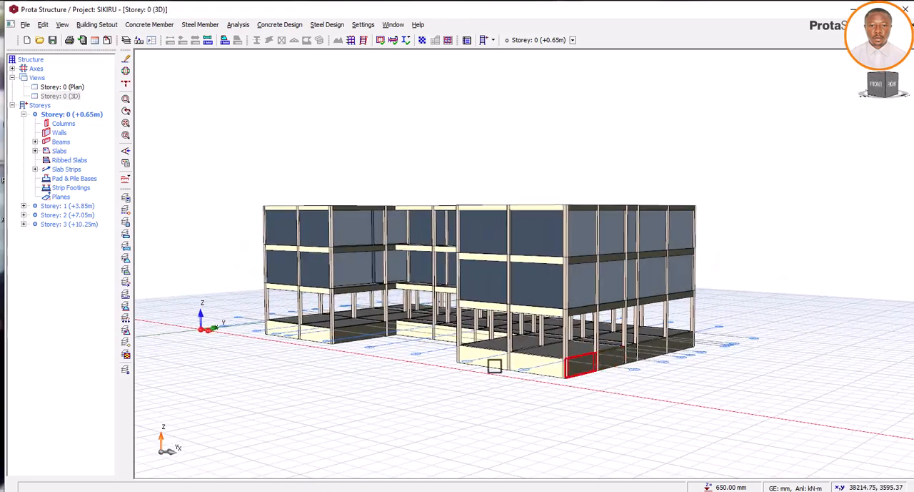
double_click(62, 86)
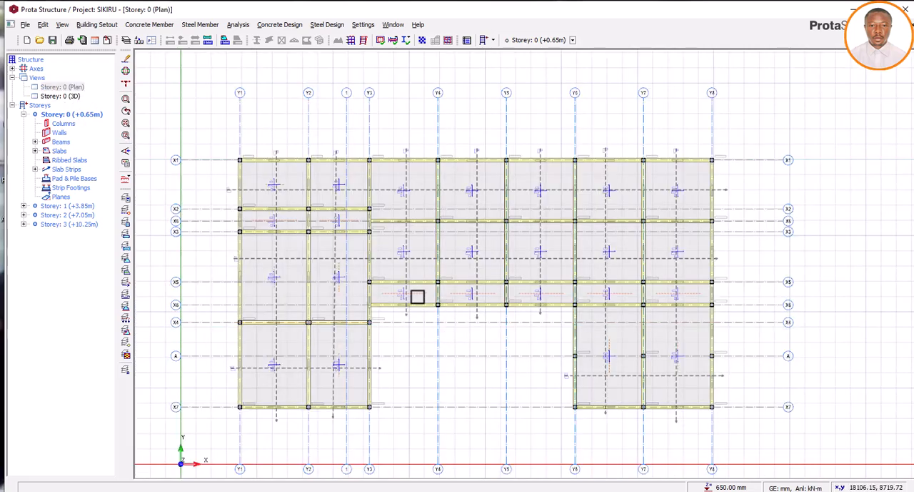
double_click(61, 96)
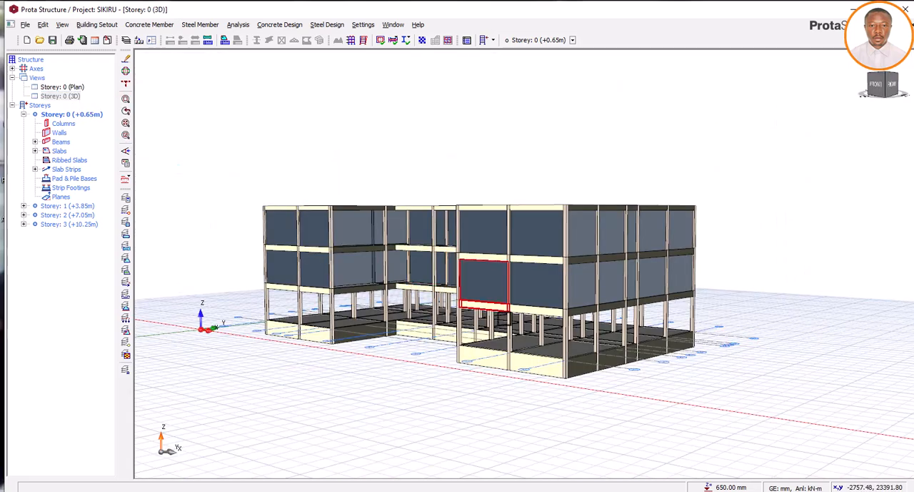
mouse_move(586, 403)
middle_down()
mouse_move(535, 394)
mouse_move(635, 403)
mouse_move(546, 403)
mouse_move(568, 402)
middle_up()
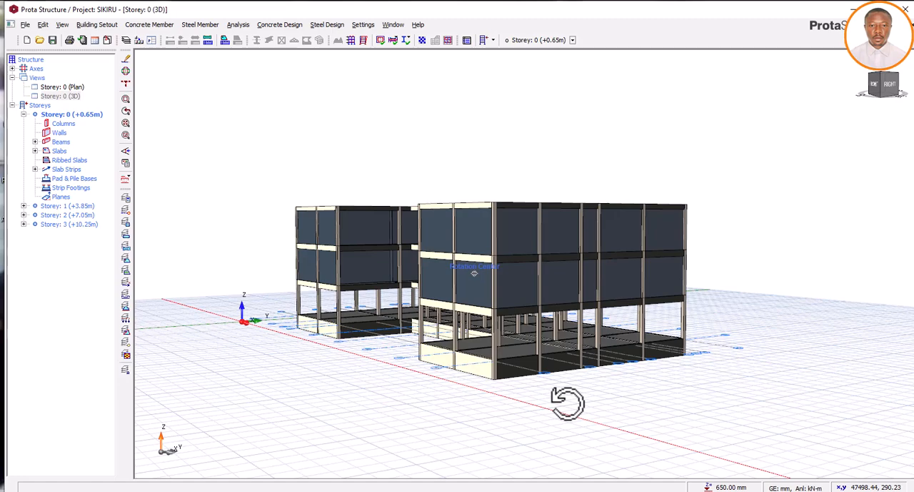
mouse_move(568, 403)
middle_down()
mouse_move(581, 400)
mouse_move(539, 402)
mouse_move(591, 409)
mouse_move(570, 394)
middle_up()
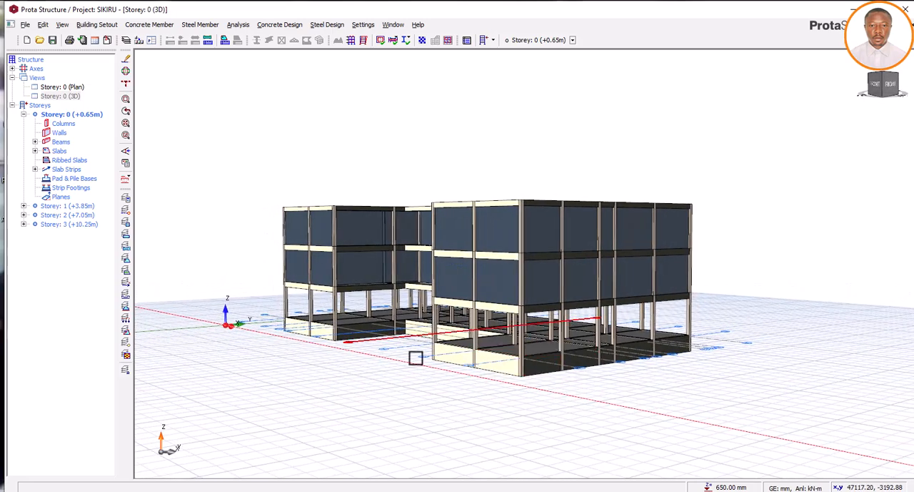
double_click(67, 87)
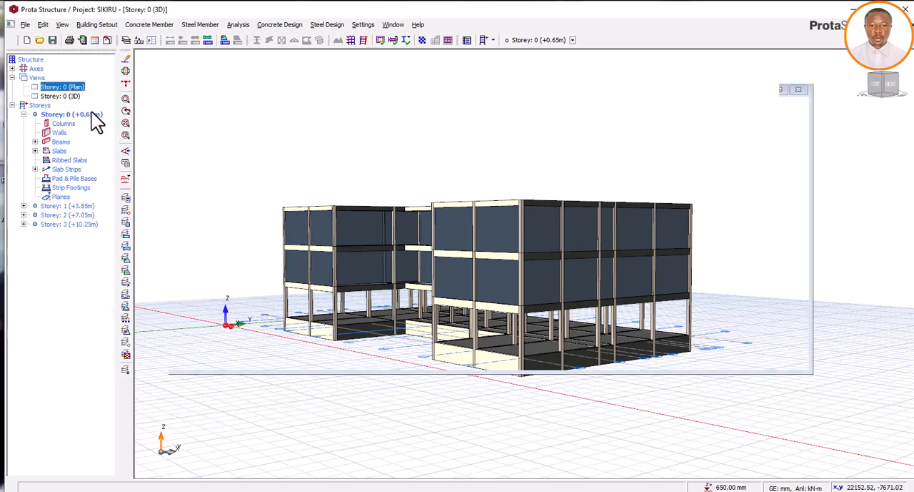
scroll(550, 247, down, 3)
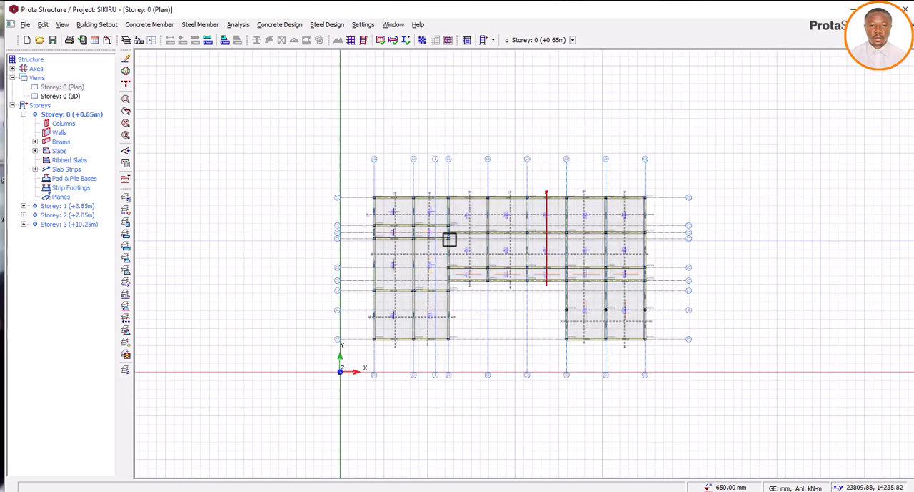
scroll(415, 233, up, 3)
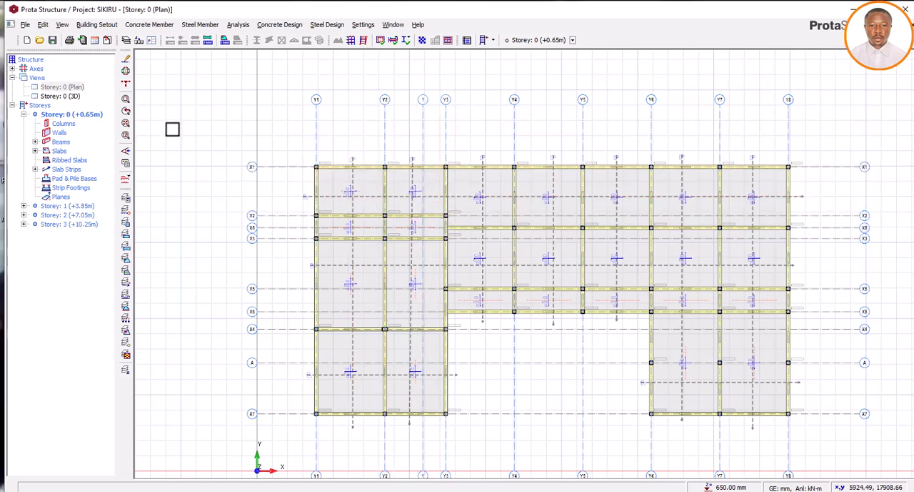
double_click(62, 96)
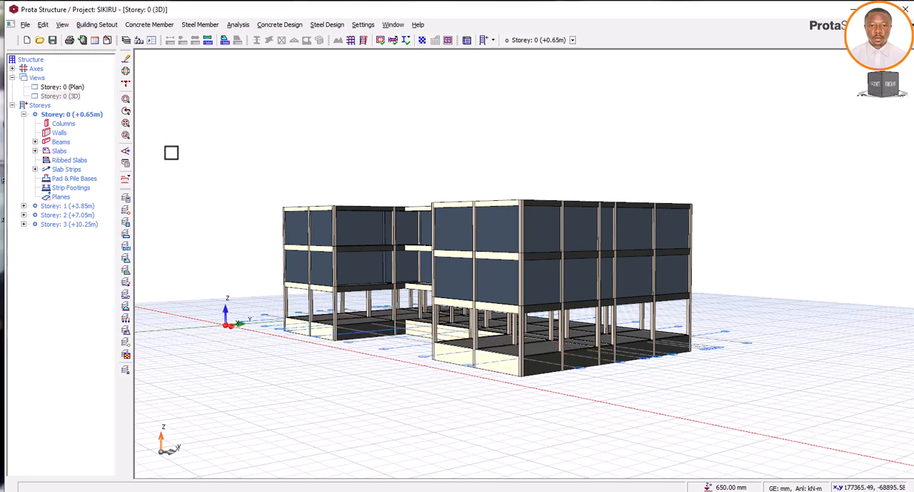
click(71, 86)
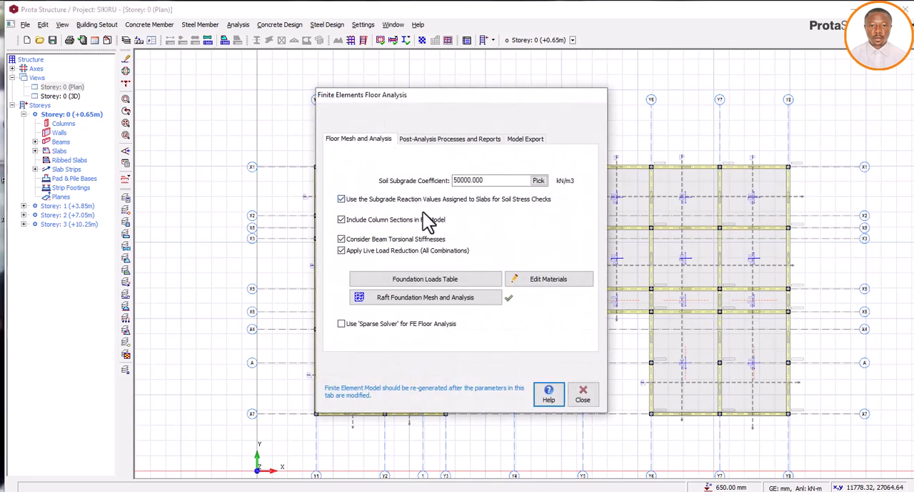
click(418, 299)
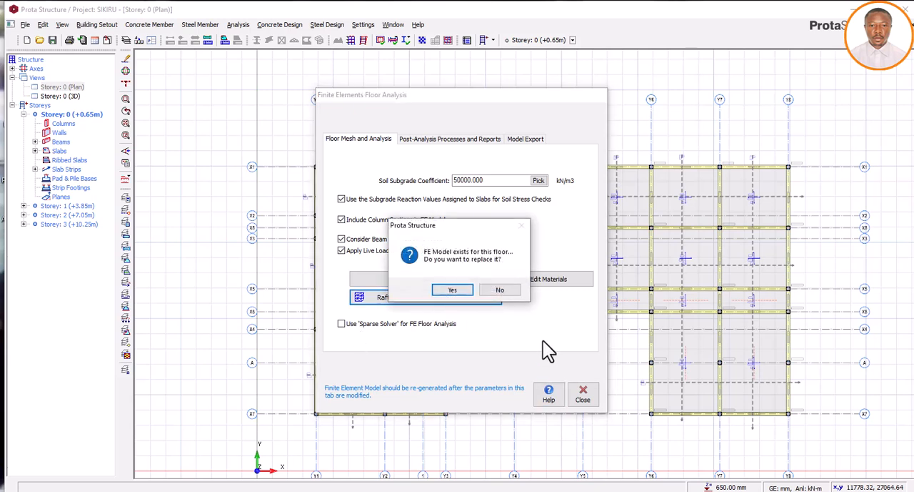
click(503, 289)
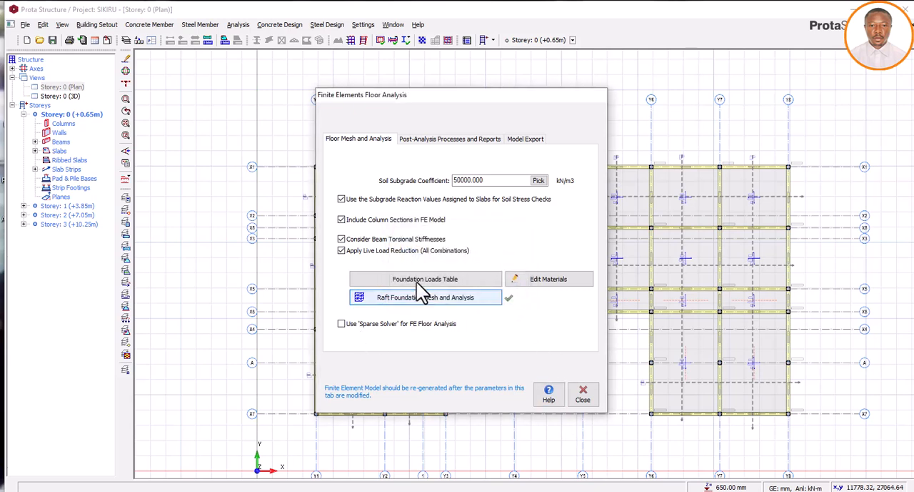
click(342, 200)
click(341, 199)
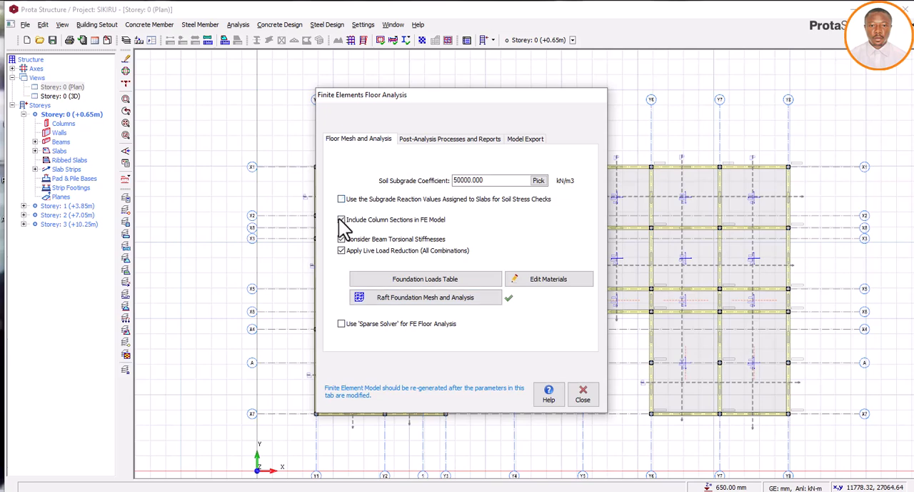
click(342, 219)
click(583, 394)
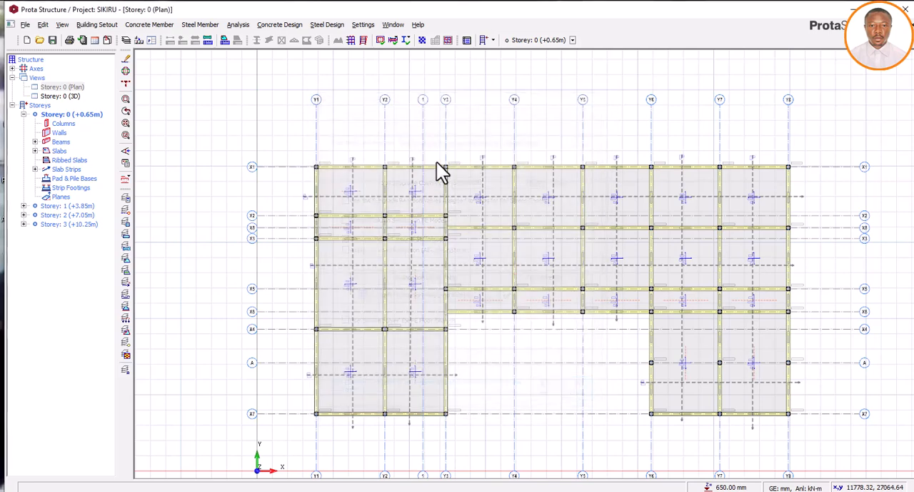
In the finite element raft foundation analysis settings, enable the assigned subgrade reaction values, column sections in the FE model and live load reduction
click(446, 40)
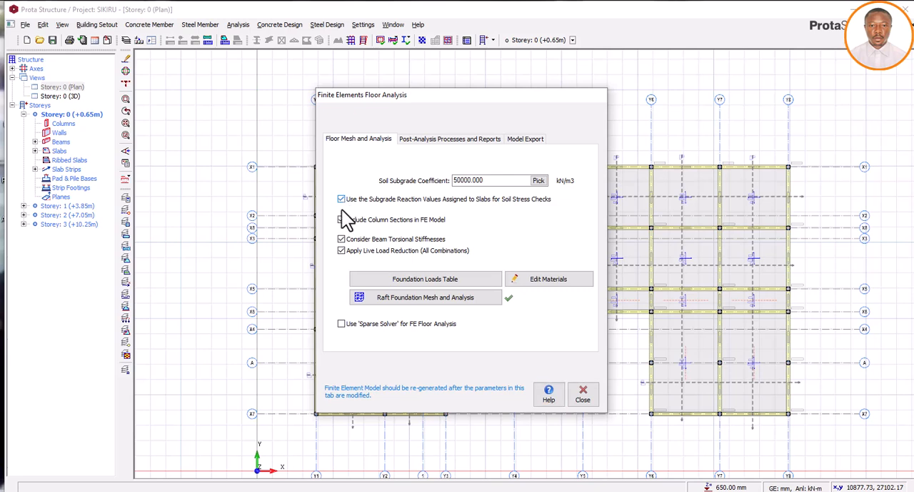
click(342, 220)
click(342, 198)
click(341, 219)
click(341, 250)
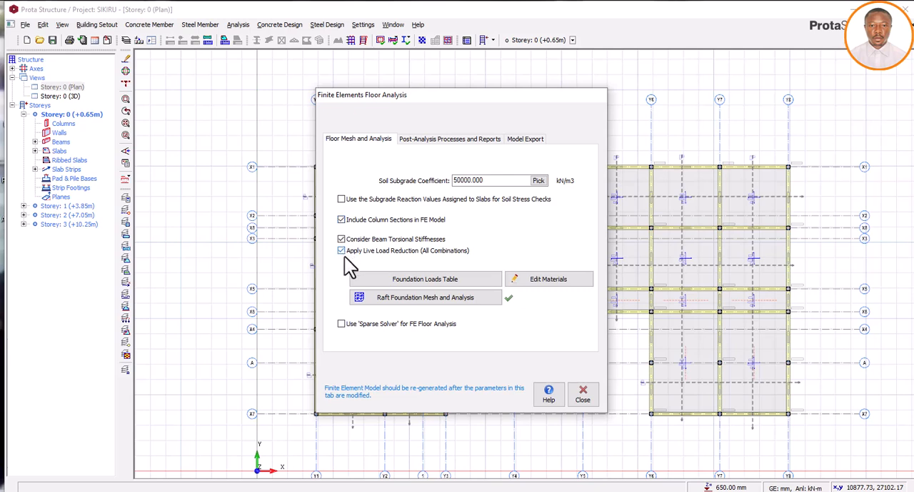
click(341, 199)
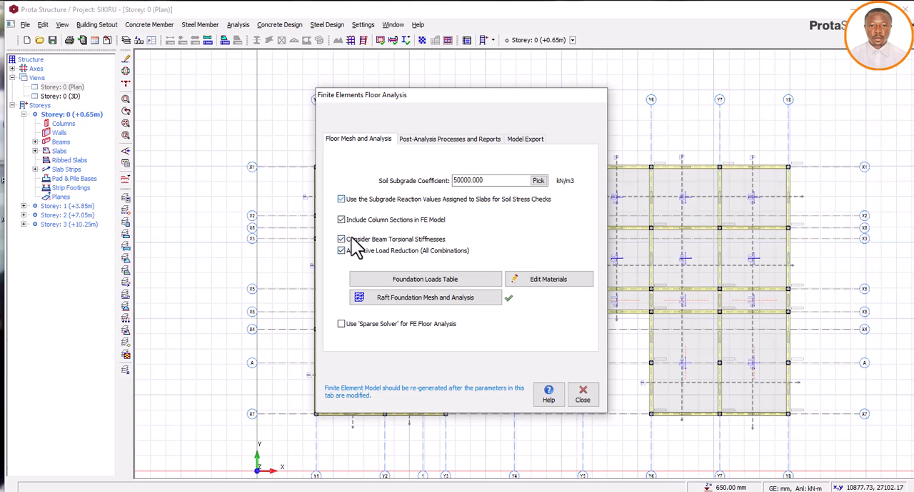
Start the raft foundation mesh and analysis for Storey 0, replacing the floor's existing FE model
click(400, 297)
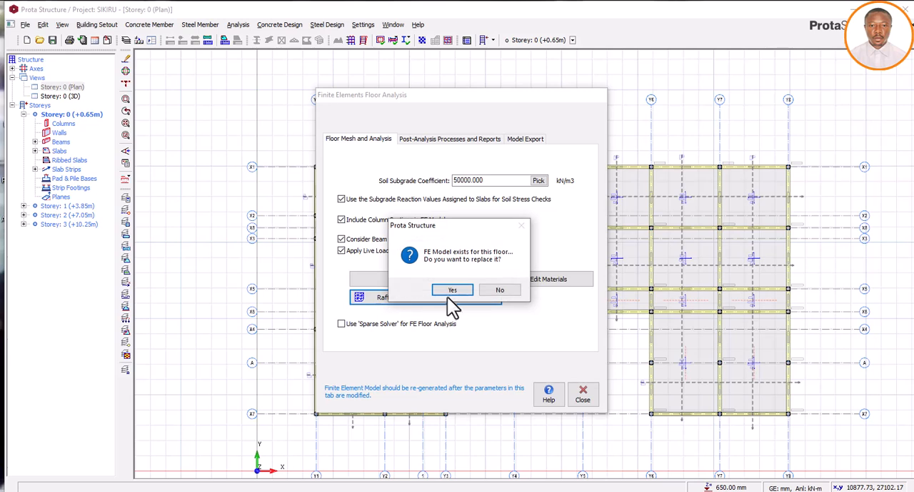
click(448, 291)
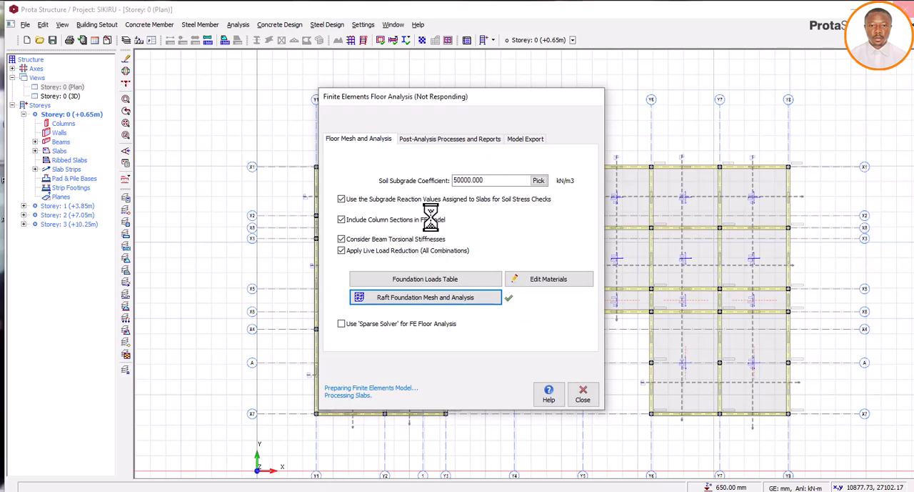
click(451, 277)
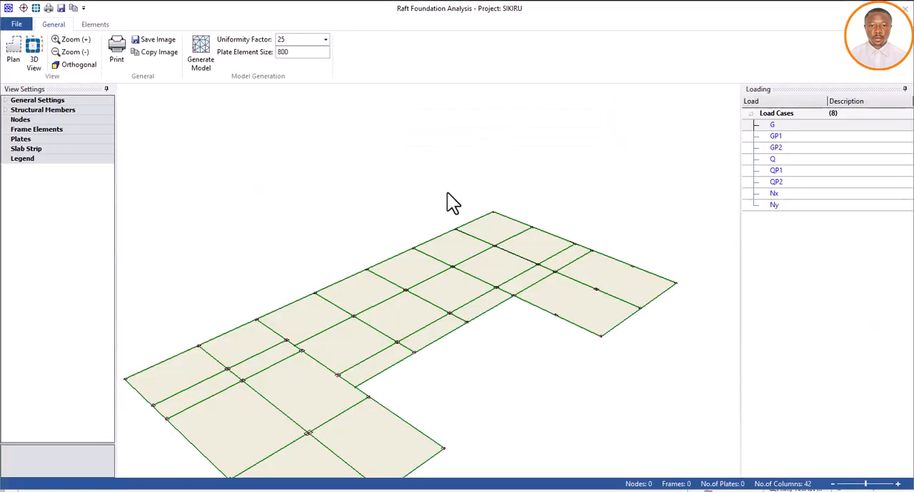
Generate the finite element mesh of the raft, look over the whole meshed foundation, and close the mesh window
click(201, 53)
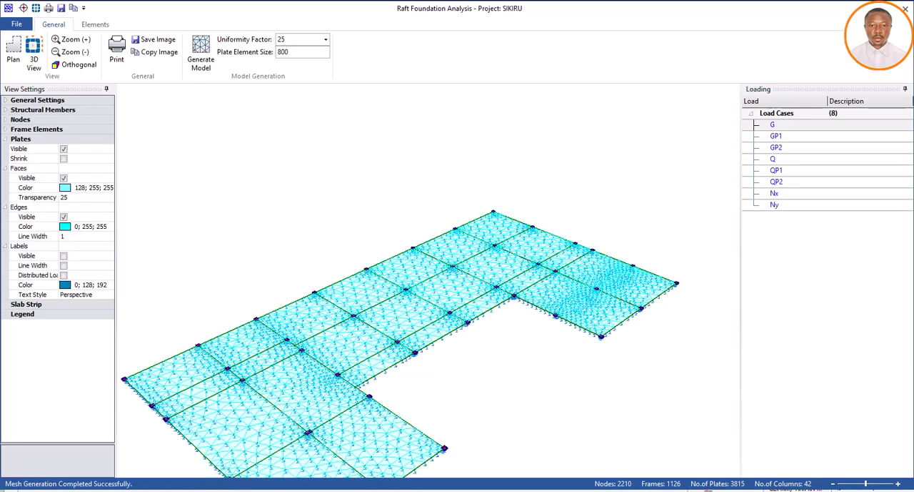
scroll(369, 193, down, 2)
scroll(373, 270, down, 1)
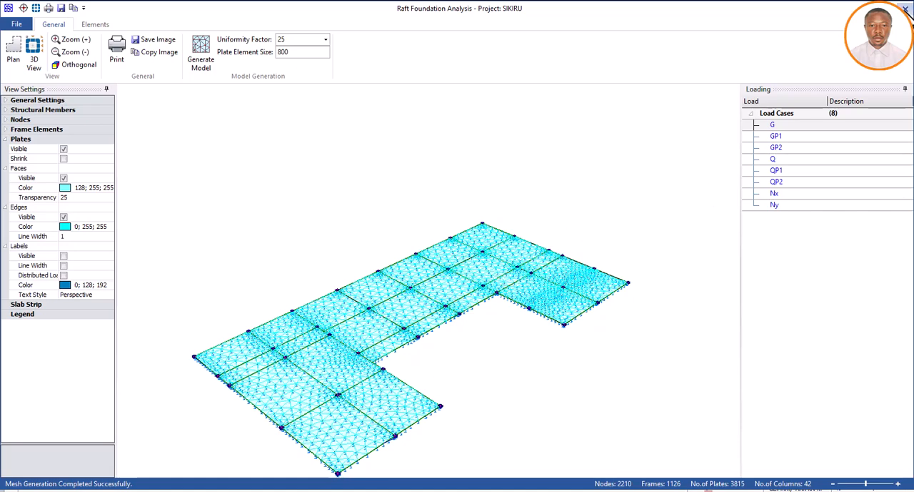
click(906, 9)
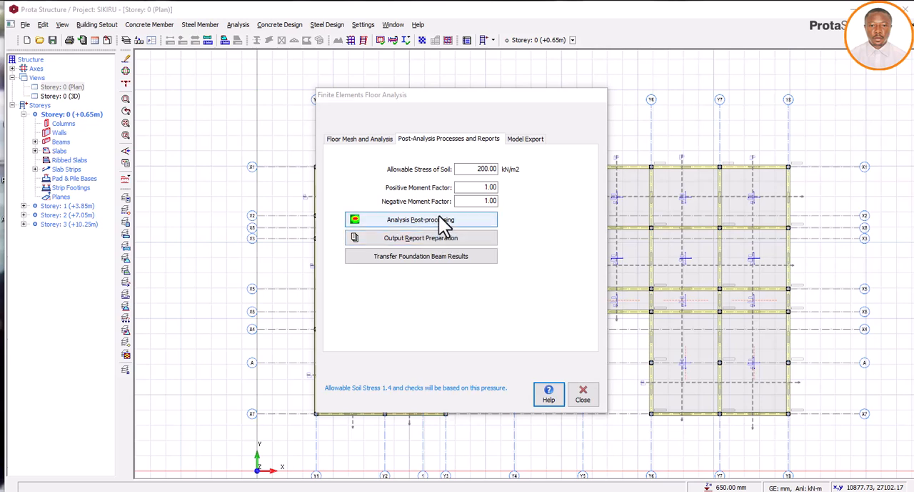
Set the allowable stress of soil to 48 kN/m2 and open the analysis post-processing of the raft foundation
drag(475, 168, 493, 169)
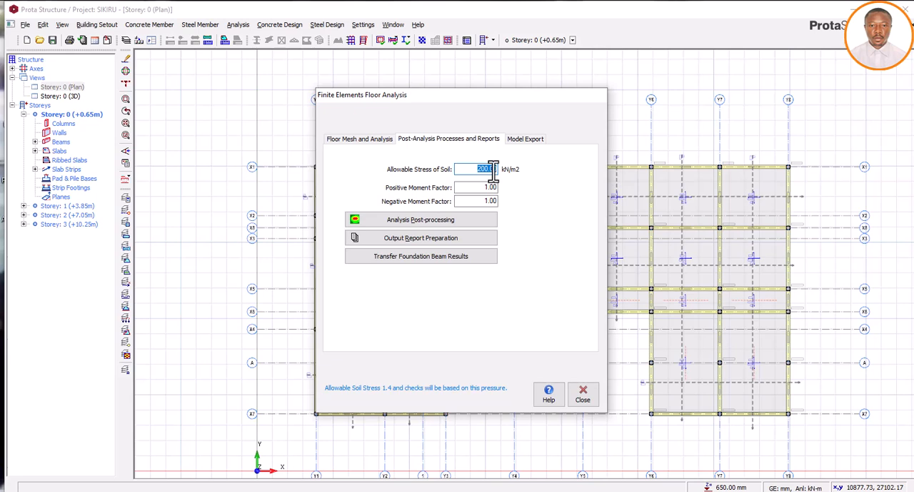
text(48)
key(BackSpace)
key(BackSpace)
text(48)
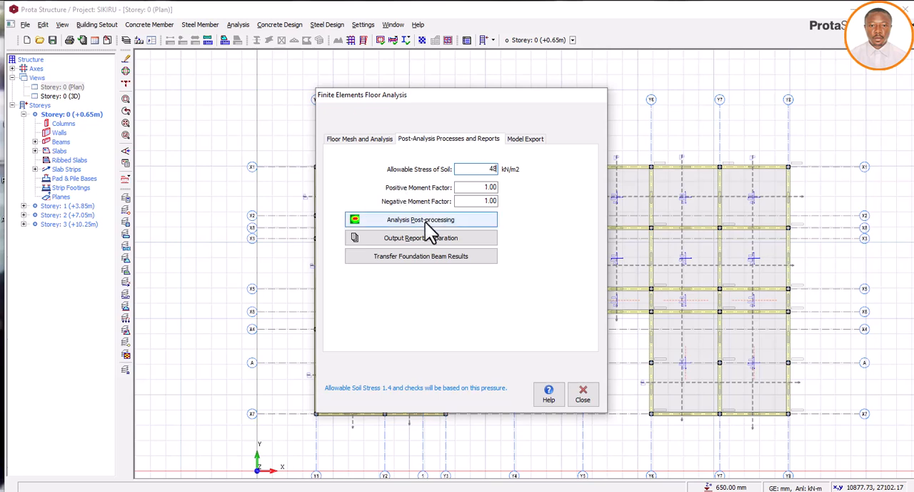
click(429, 224)
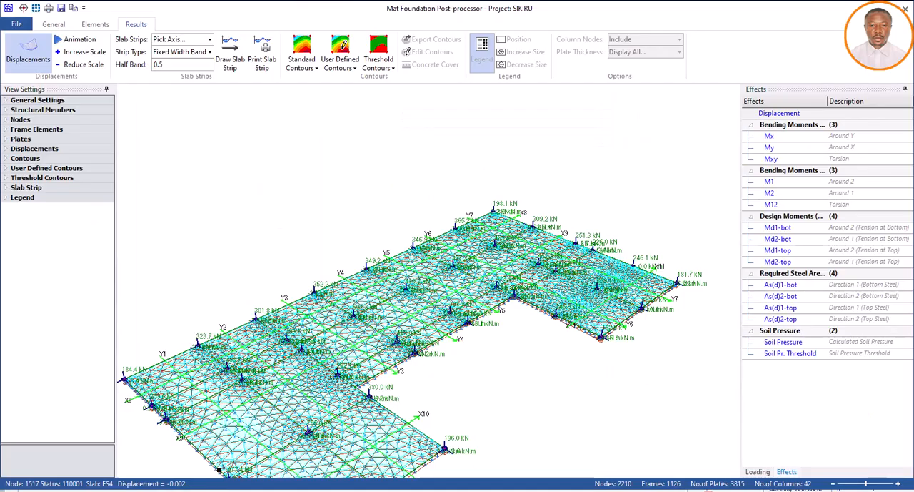
Fit the whole raft model in view and turn on the standard contours for its displacement results
scroll(500, 205, down, 2)
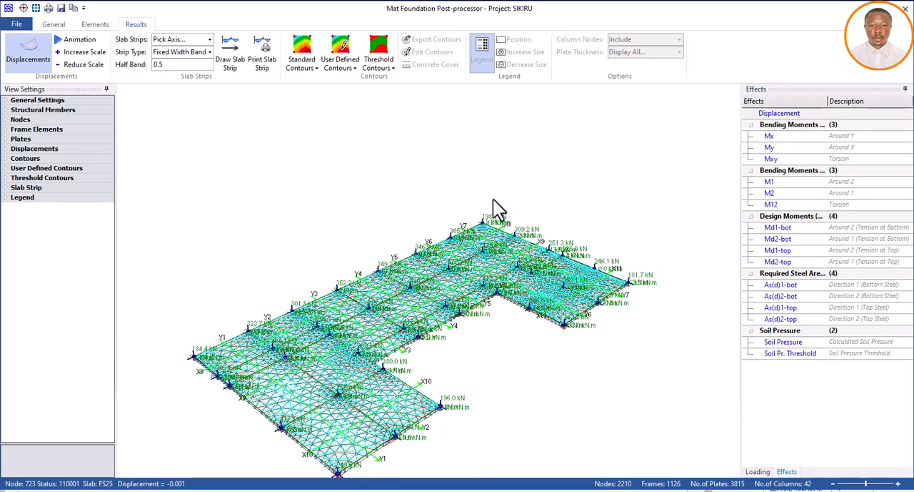
scroll(472, 236, down, 2)
scroll(382, 346, up, 2)
scroll(418, 236, down, 1)
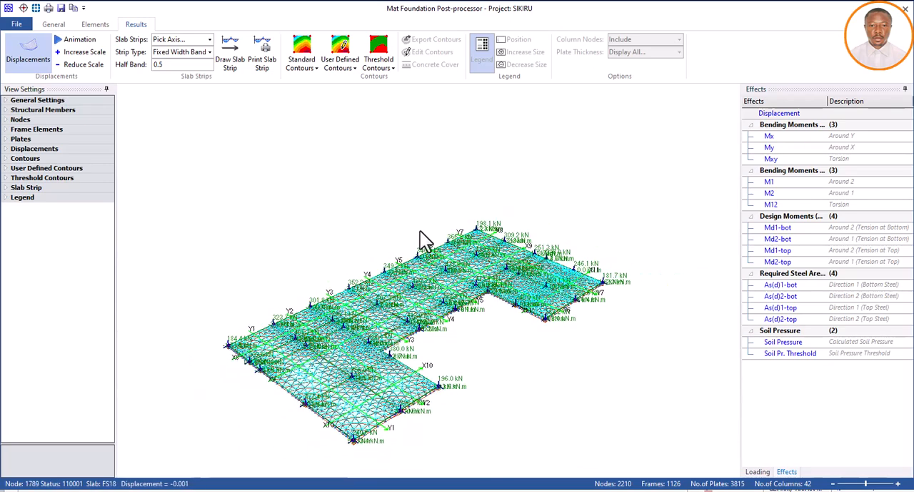
click(303, 52)
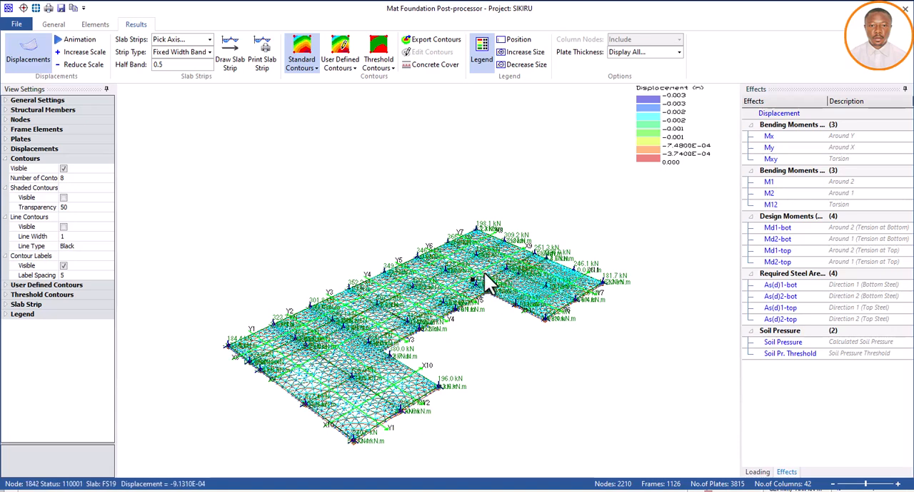
Review the raft's bending moment contours for Mx, My, Mxy, M2 and M12
click(769, 137)
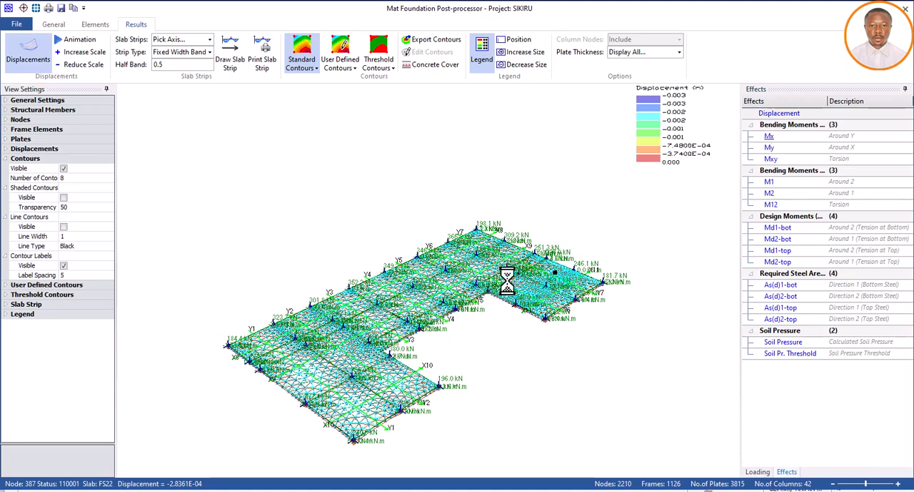
click(771, 148)
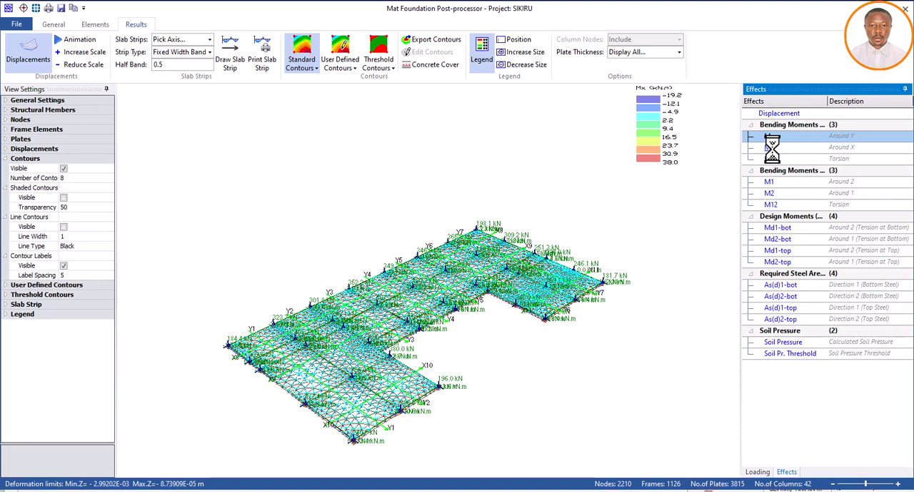
click(772, 146)
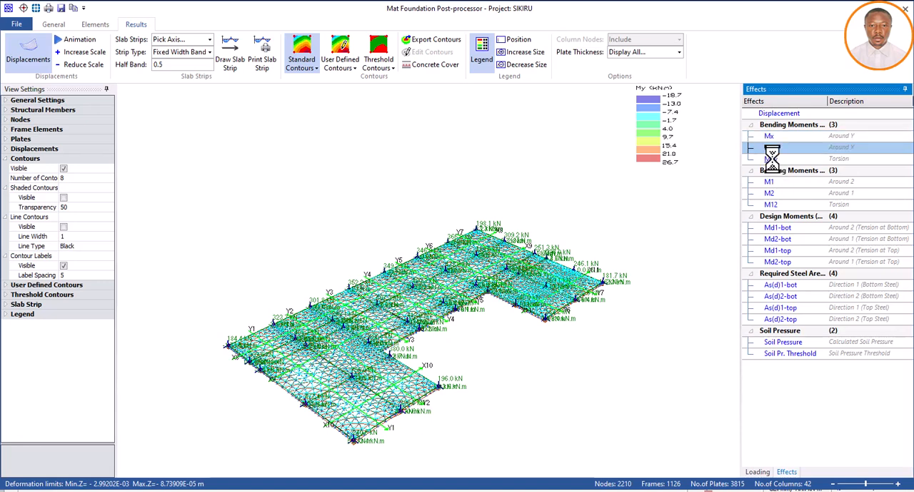
click(772, 158)
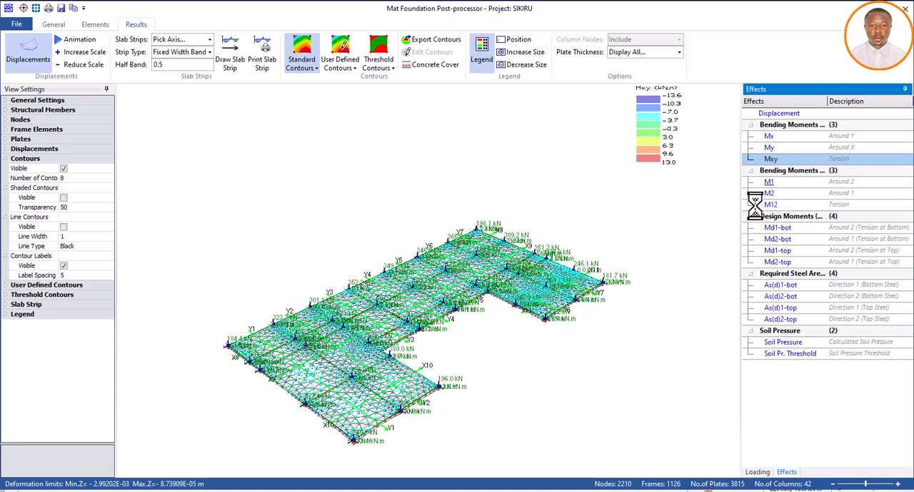
click(771, 192)
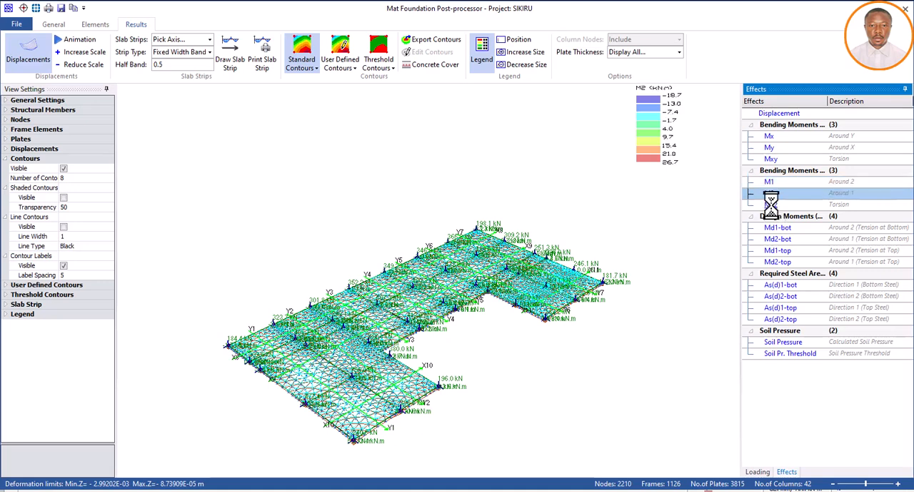
click(771, 205)
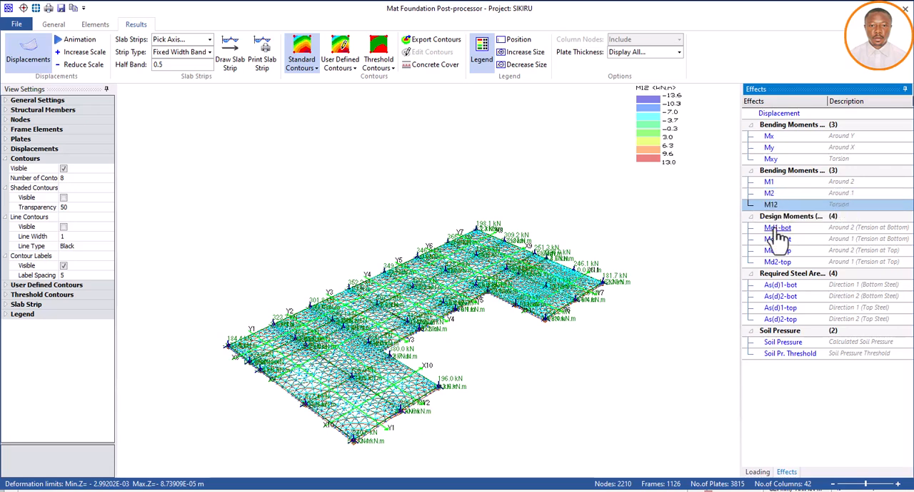
Review the raft's design moment contours for bottom and top tension, finishing with Md2-top
click(776, 228)
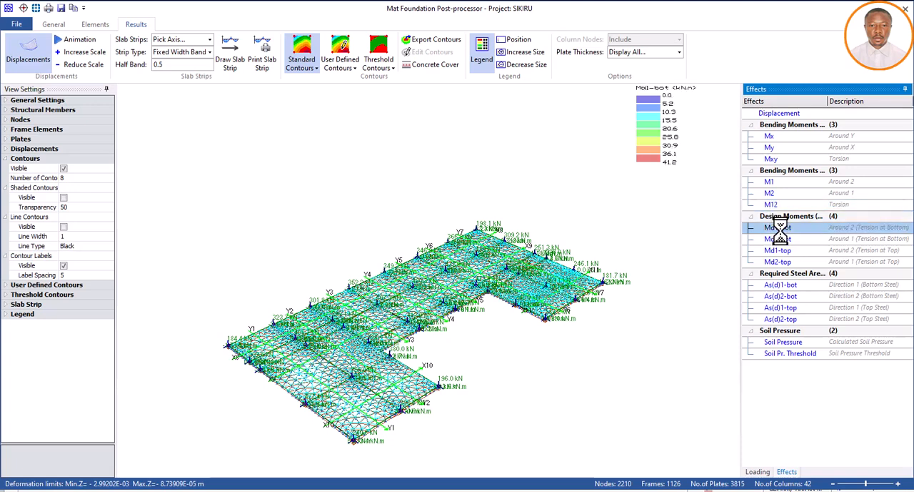
click(784, 239)
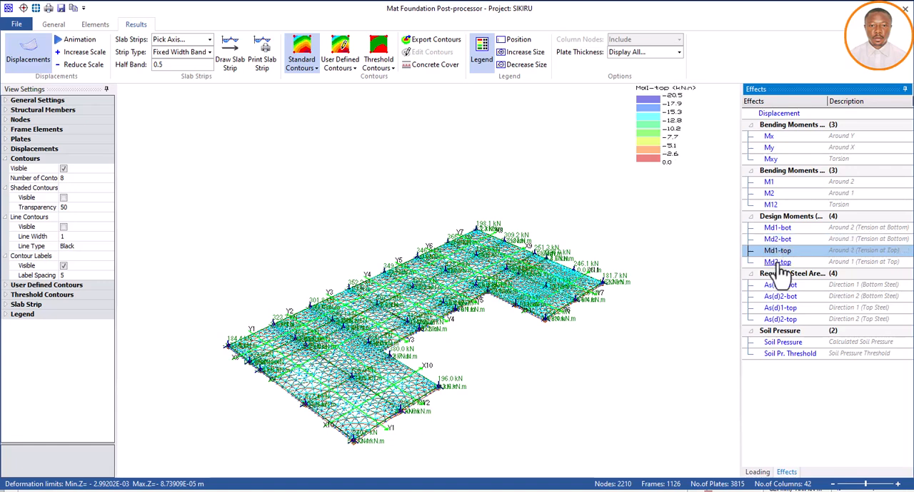
click(778, 263)
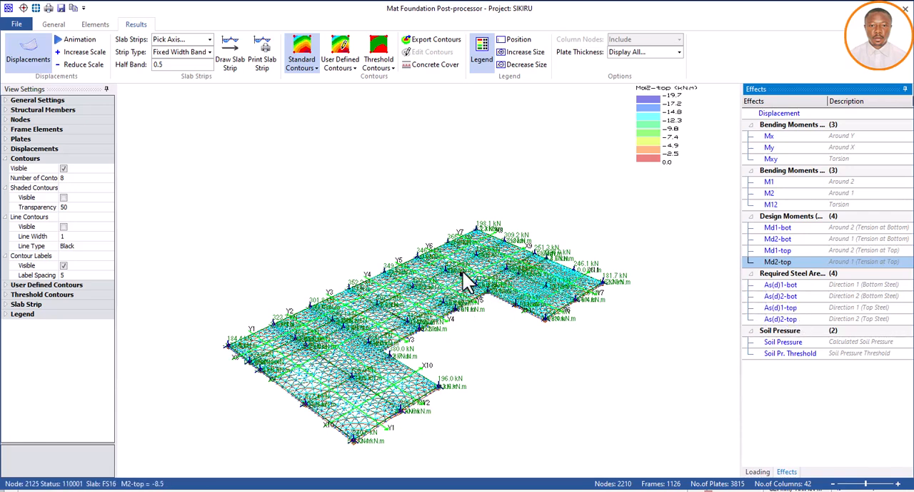
Review the required steel area contours for the bottom and top reinforcement, and display the calculated soil pressure contours
click(780, 286)
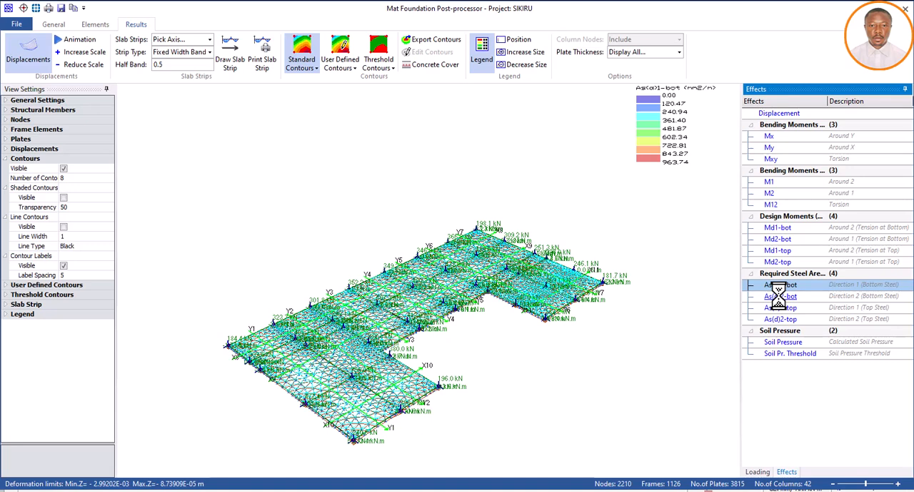
click(780, 296)
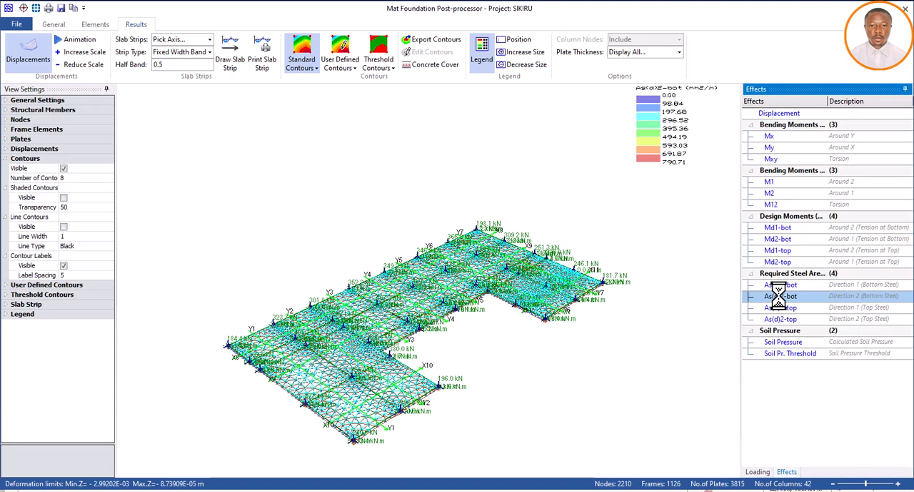
click(780, 307)
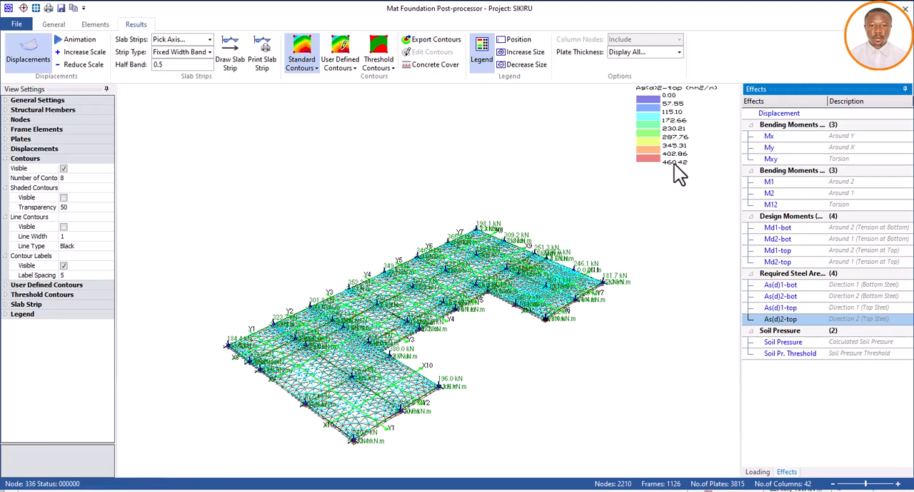
click(781, 341)
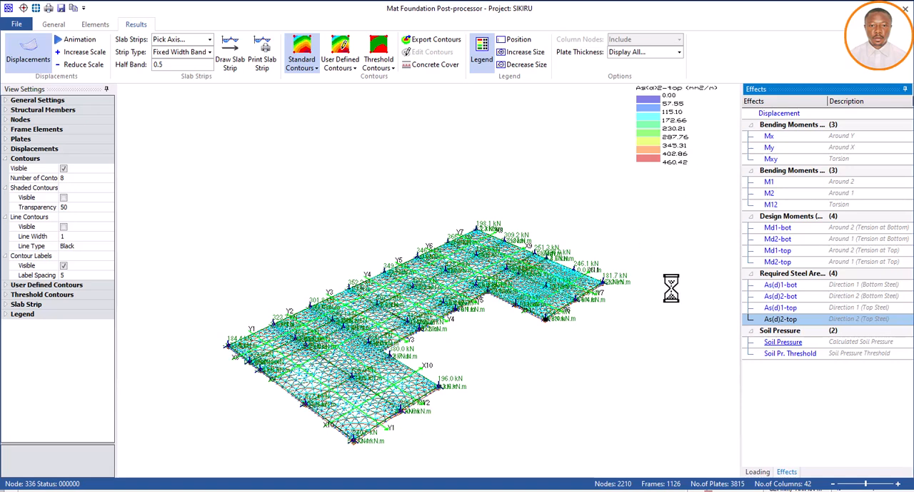
click(781, 343)
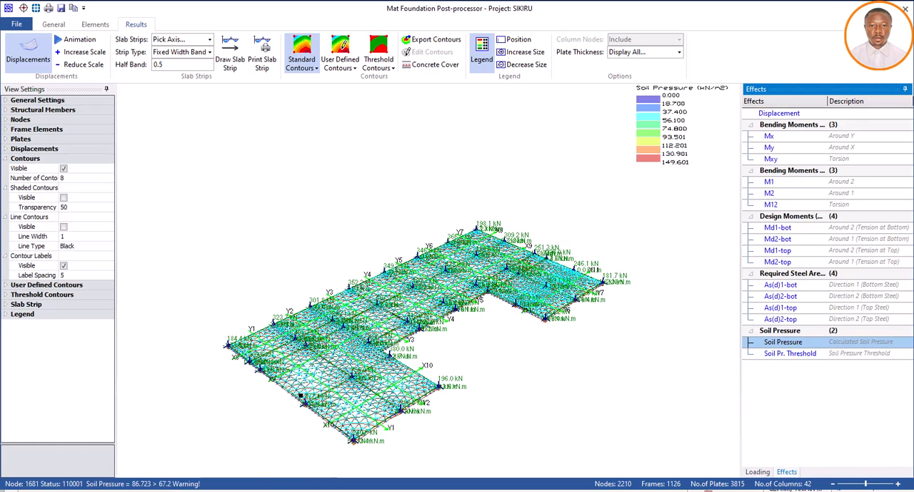
Switch to Calculator and multiply the allowable soil stress of 48 by 1.4 to get the pressure limit
key(alt+Tab)
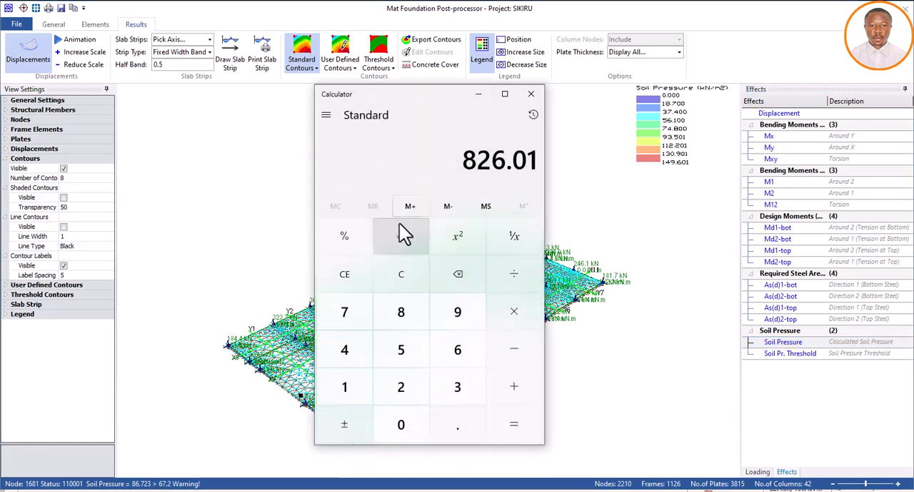
click(367, 277)
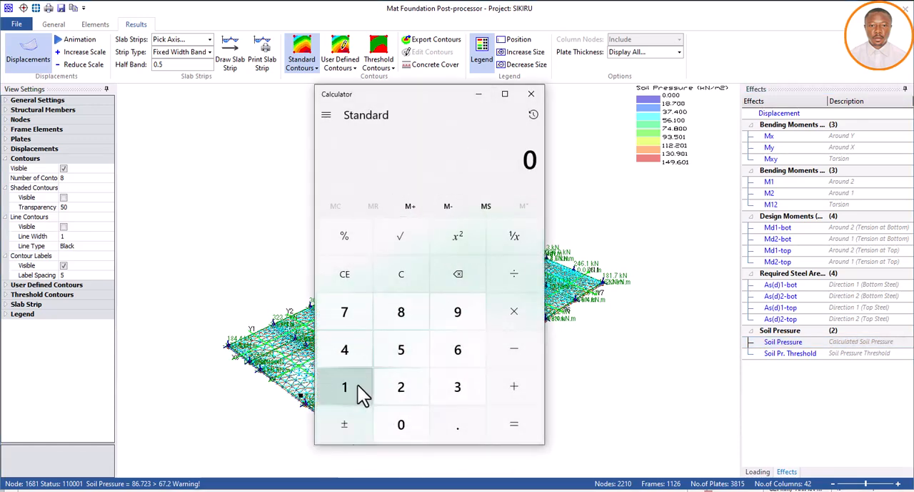
click(352, 350)
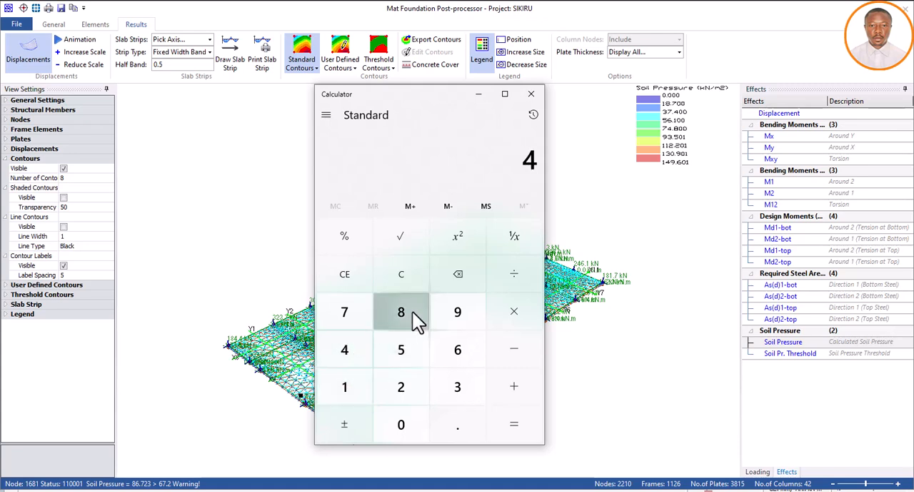
click(413, 311)
click(514, 311)
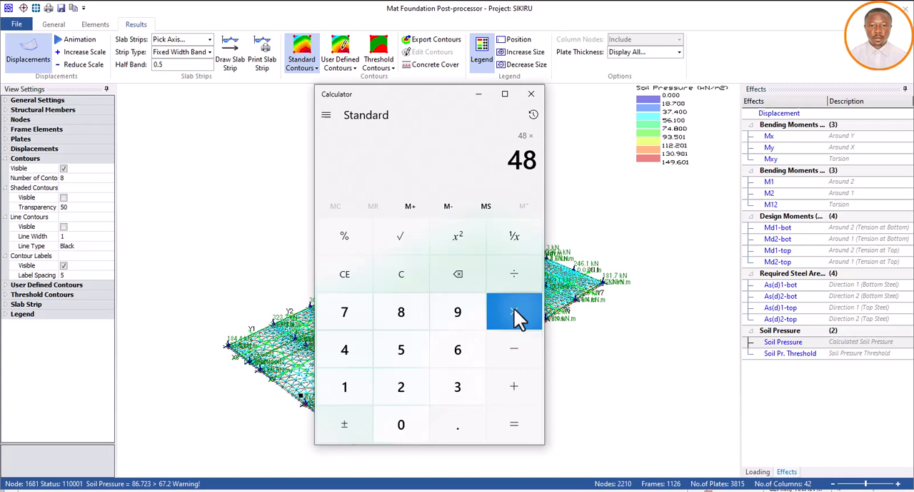
click(346, 381)
click(447, 421)
click(361, 355)
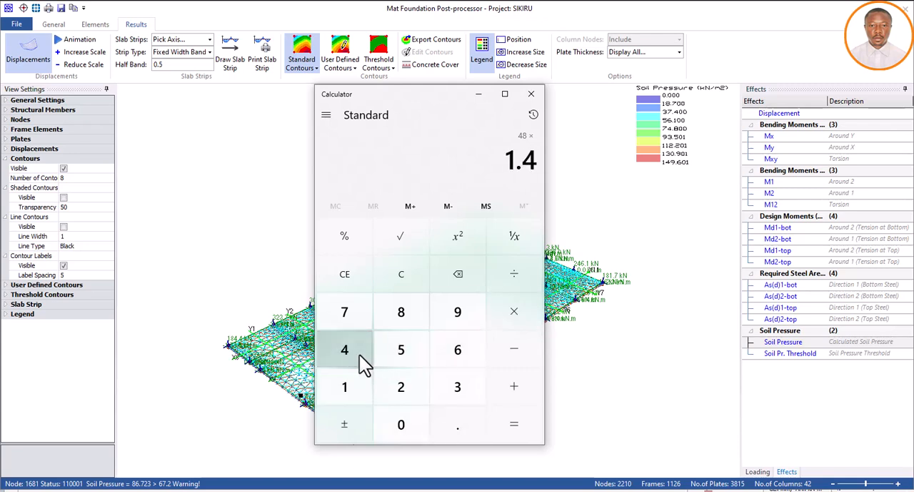
click(509, 417)
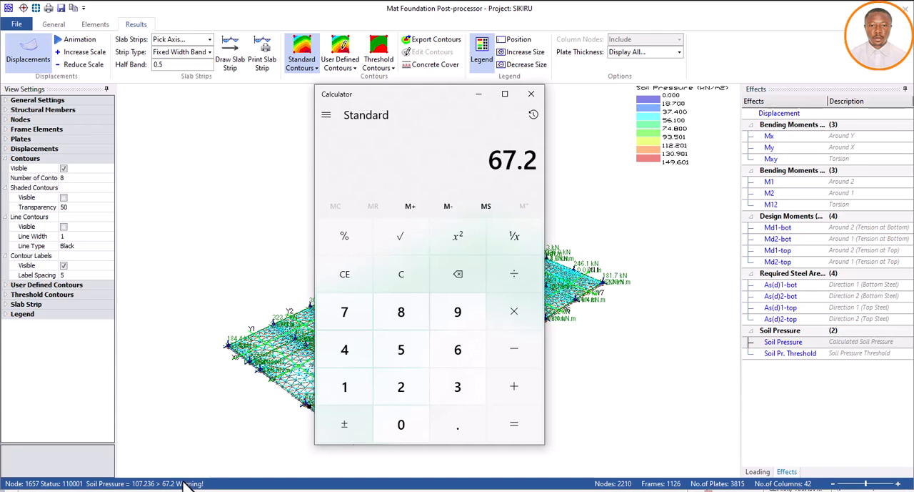
Repeat the soil pressure limit calculation of 48 × 1.4 and minimise the calculator to return to the soil pressure results
click(348, 279)
click(345, 350)
click(404, 315)
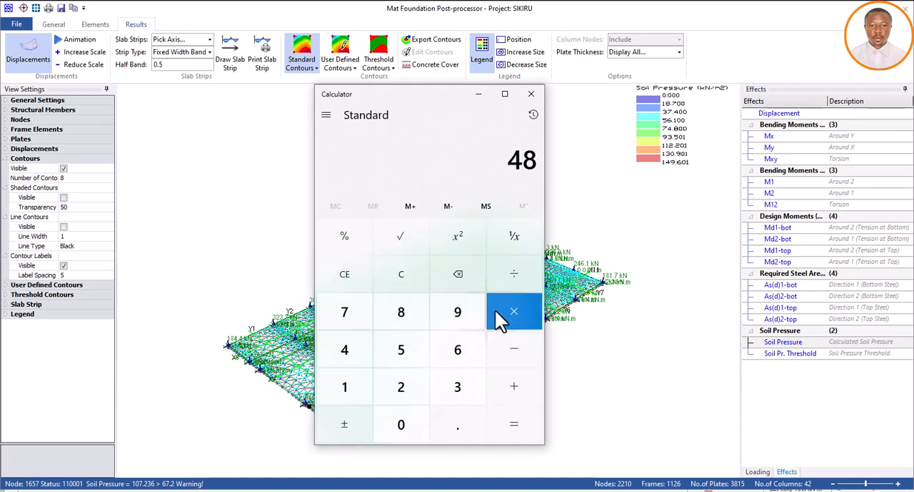
click(511, 315)
click(361, 383)
click(457, 424)
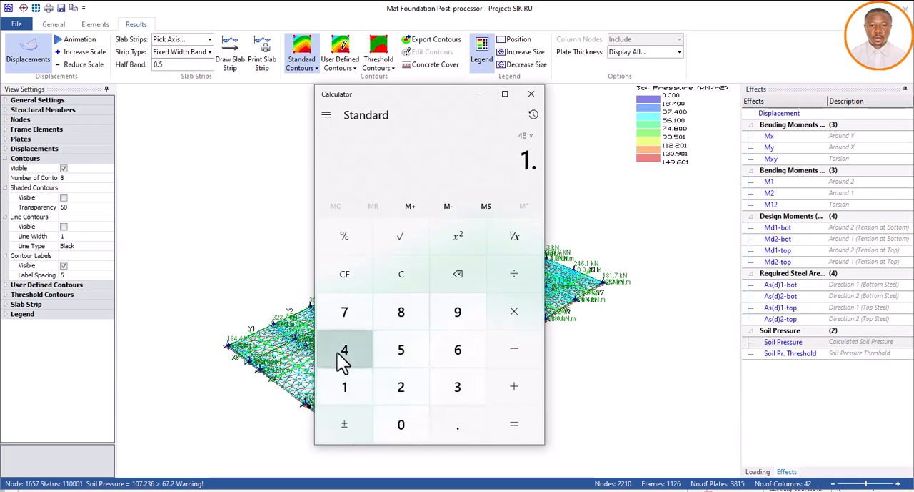
click(344, 353)
click(511, 427)
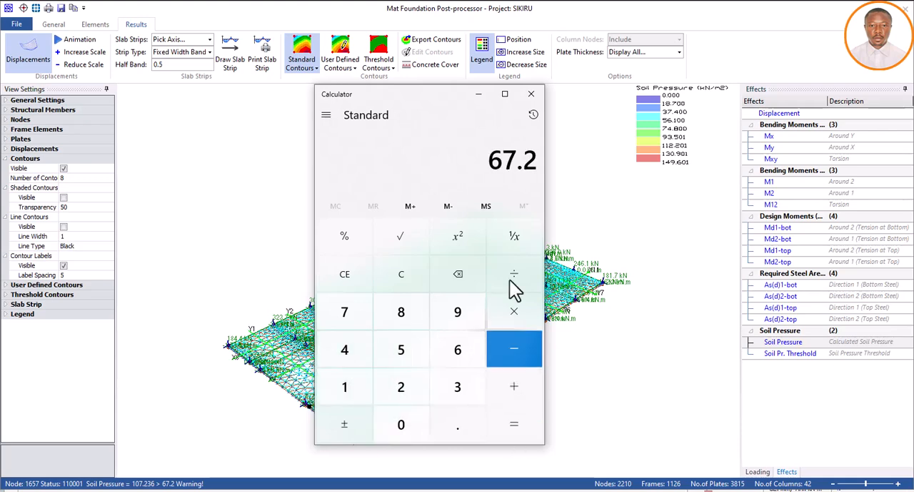
click(479, 94)
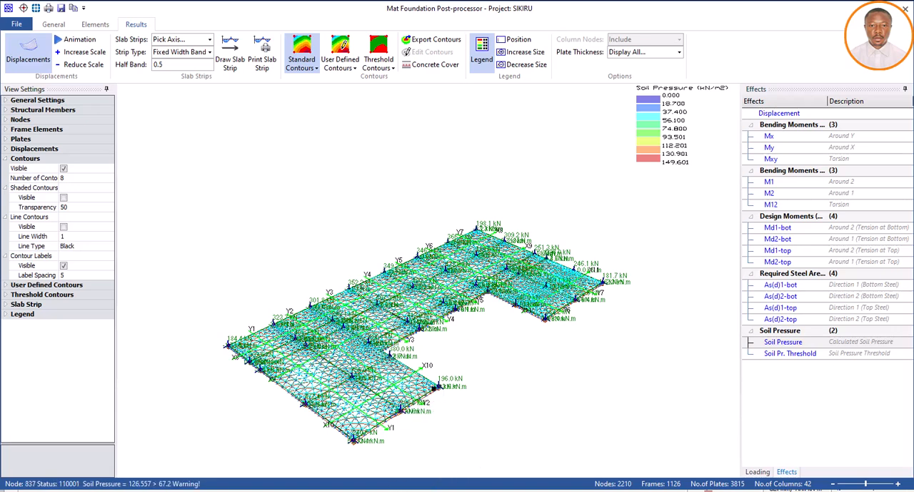
Switch to Calculator and subtract the soil pressure limit of 67 from the maximum soil pressure of 149.601
key(alt+Tab)
drag(428, 94, 339, 100)
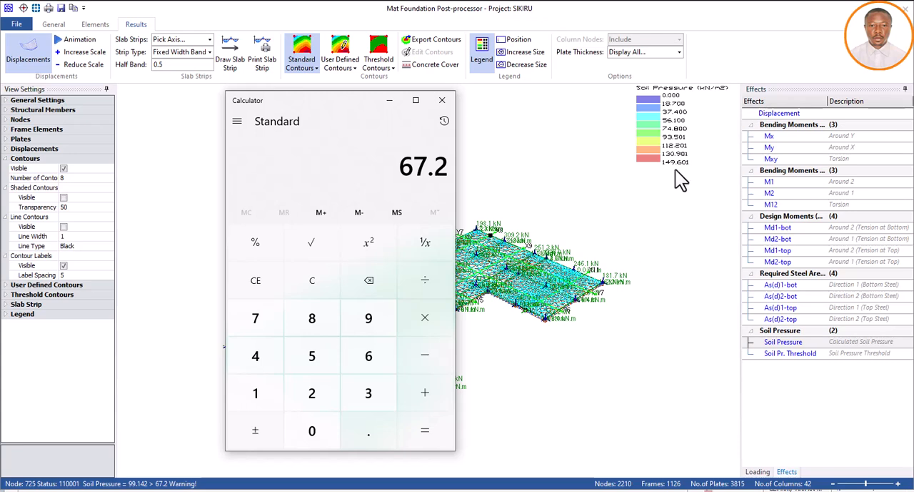
click(315, 292)
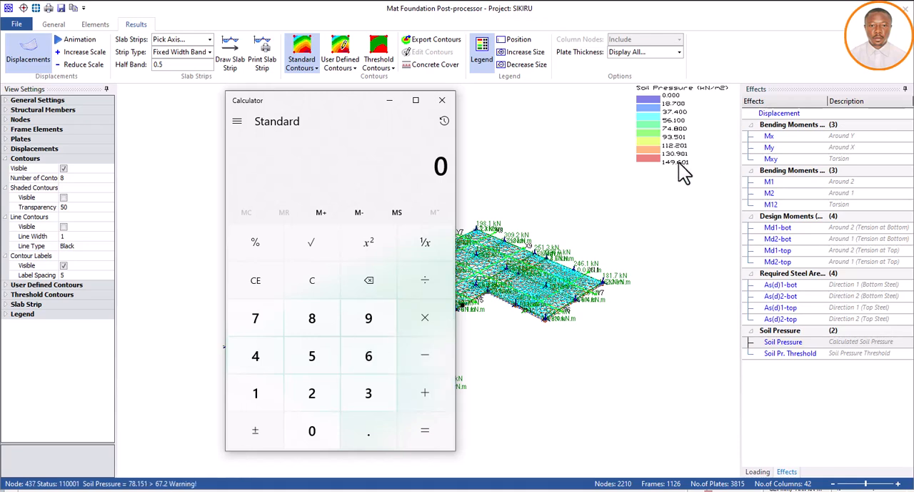
click(255, 393)
click(274, 365)
click(364, 325)
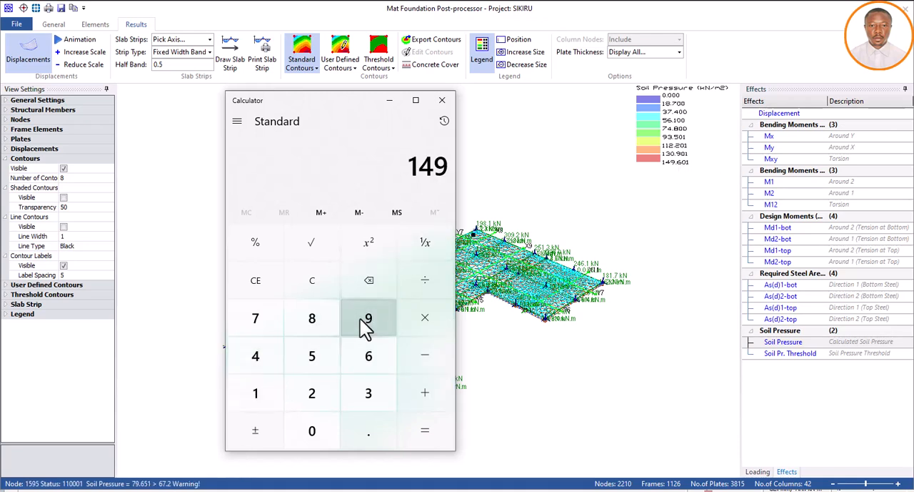
click(363, 431)
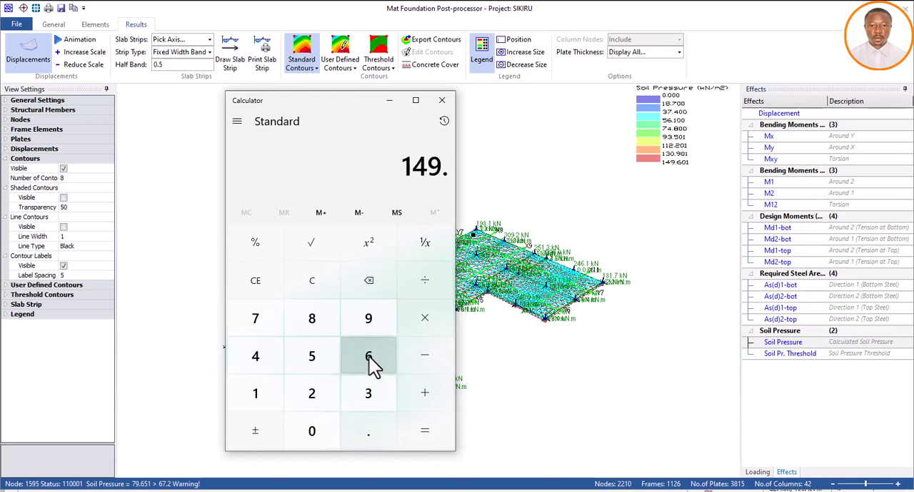
click(369, 358)
click(314, 433)
click(259, 391)
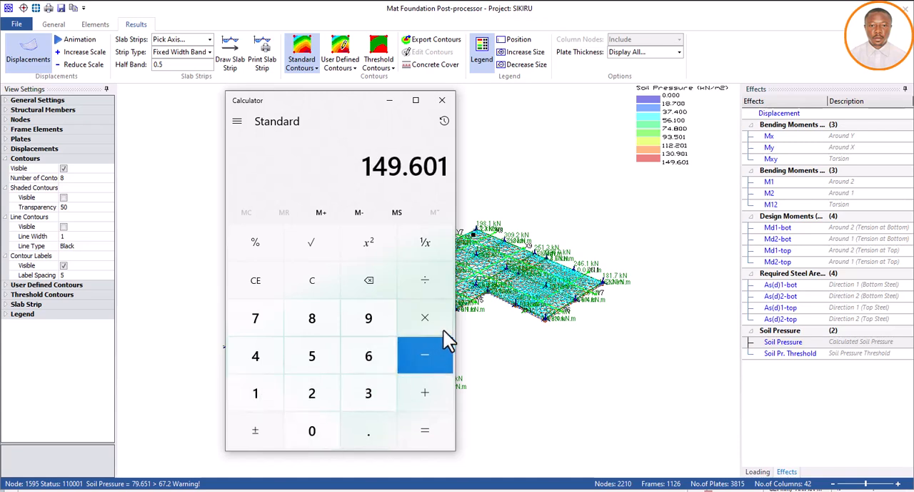
click(429, 346)
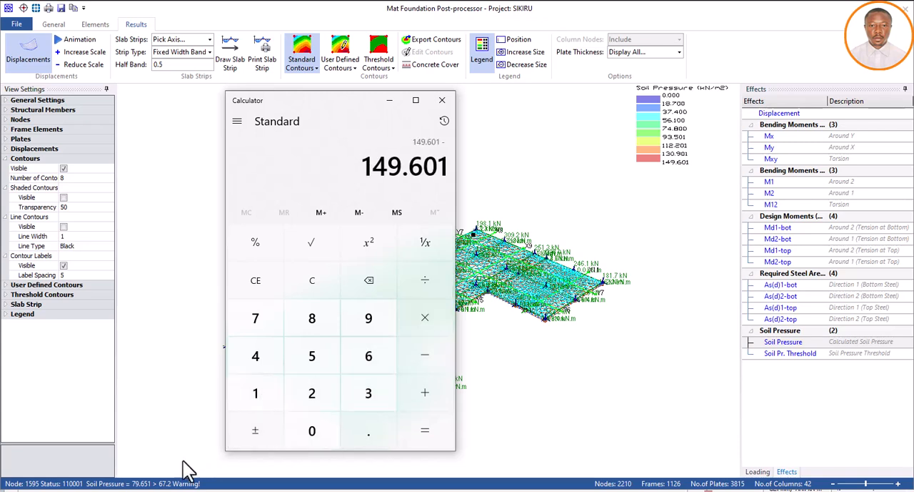
click(366, 353)
click(268, 319)
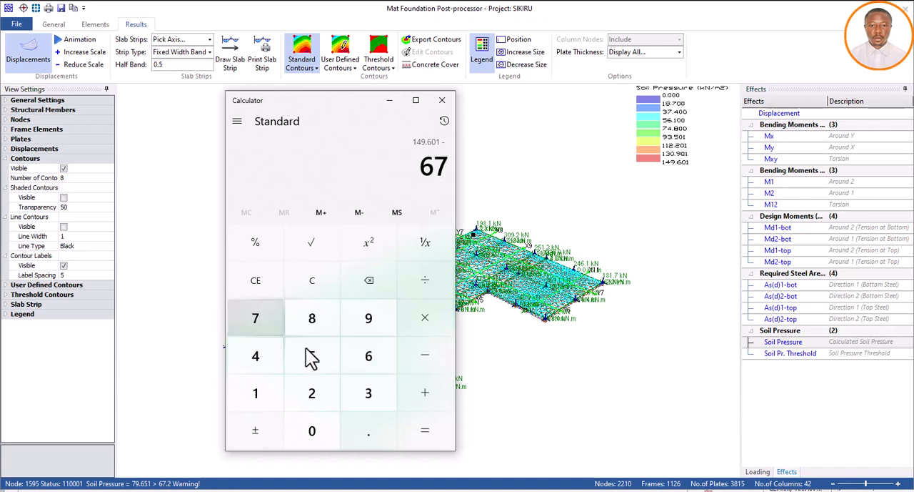
click(427, 433)
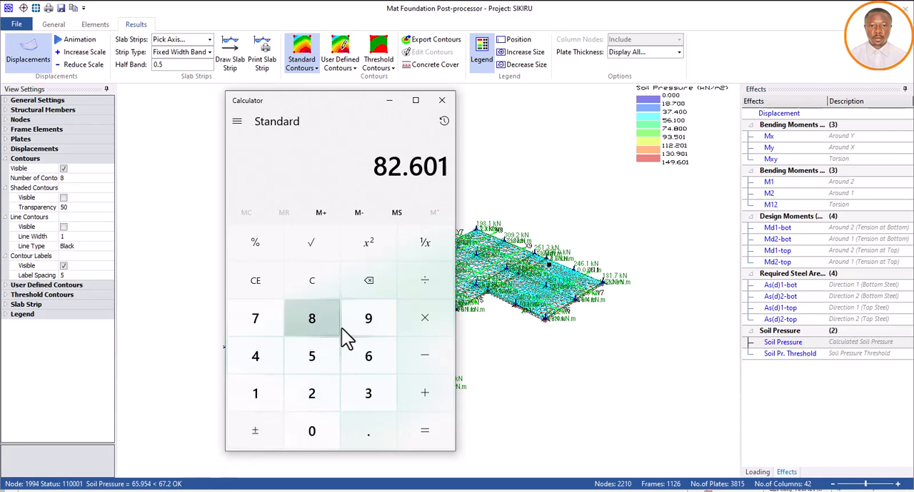
Multiply the excess soil pressure by 4 and close Calculator
click(429, 320)
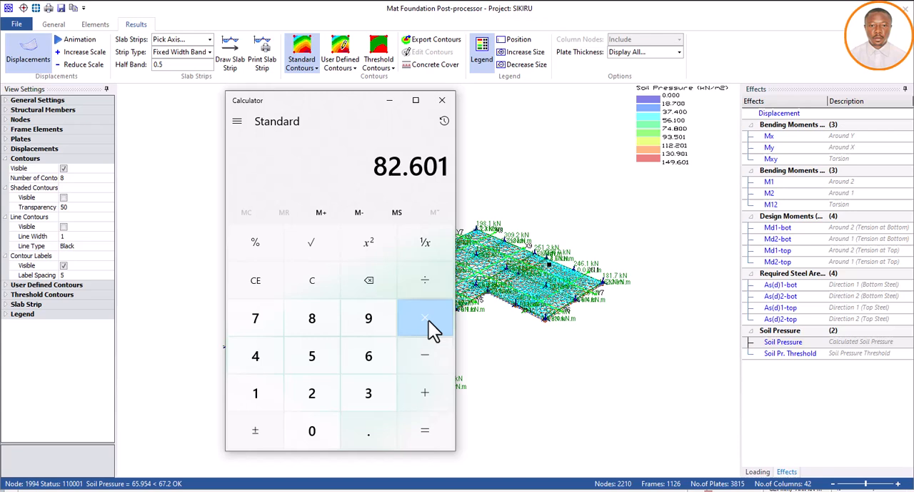
click(250, 367)
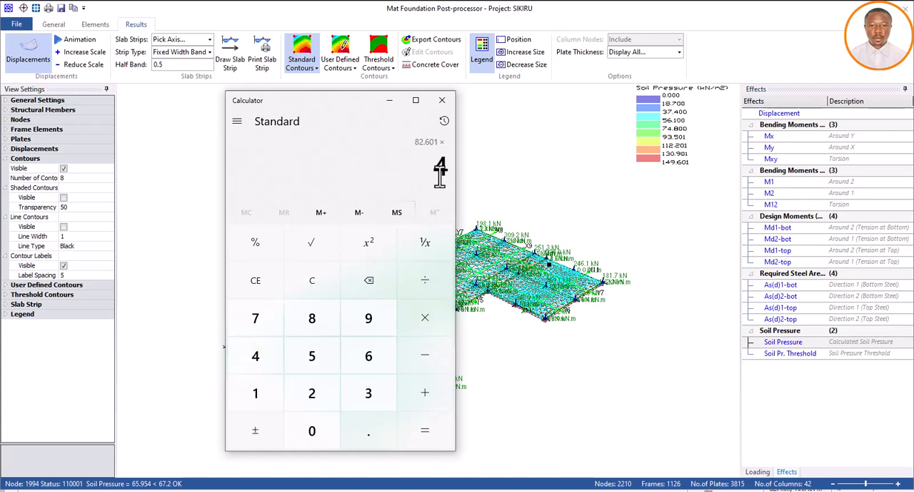
click(426, 431)
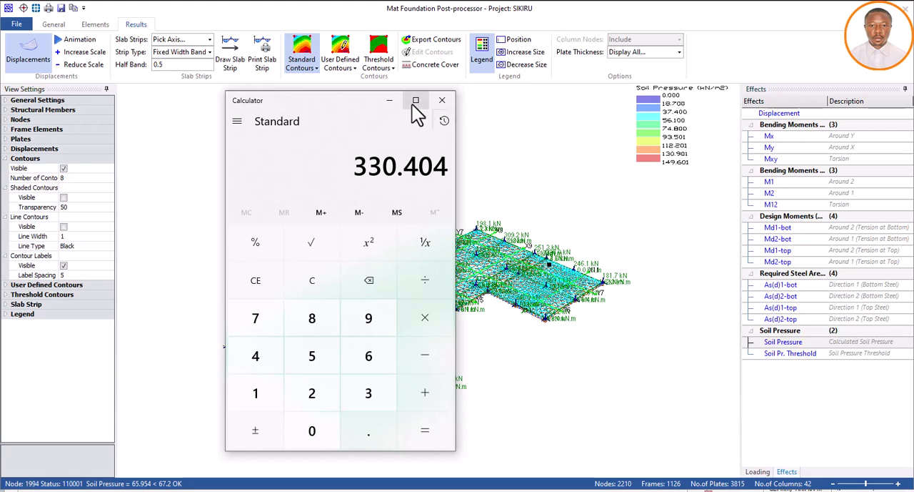
click(442, 101)
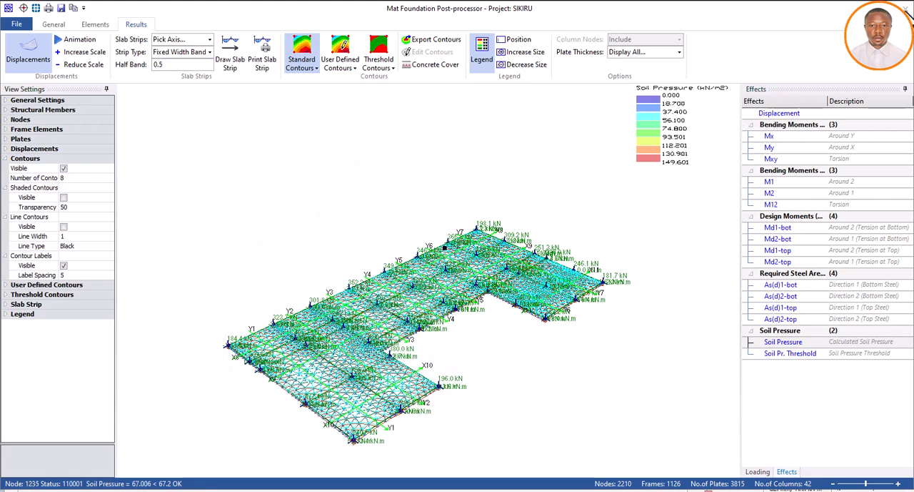
Close the Mat Foundation Post-processor without transferring the slab strip results, return to the Storey 0 plan, and leave a reopened Calculator minimised
click(904, 8)
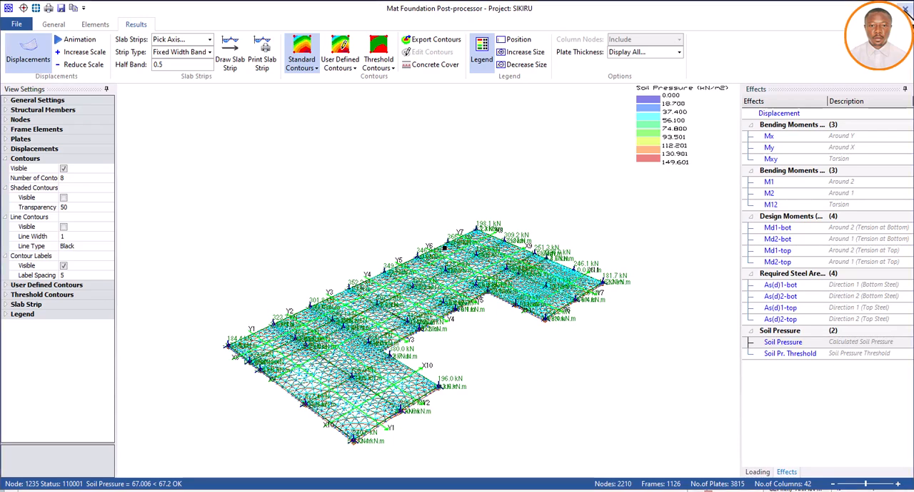
click(459, 316)
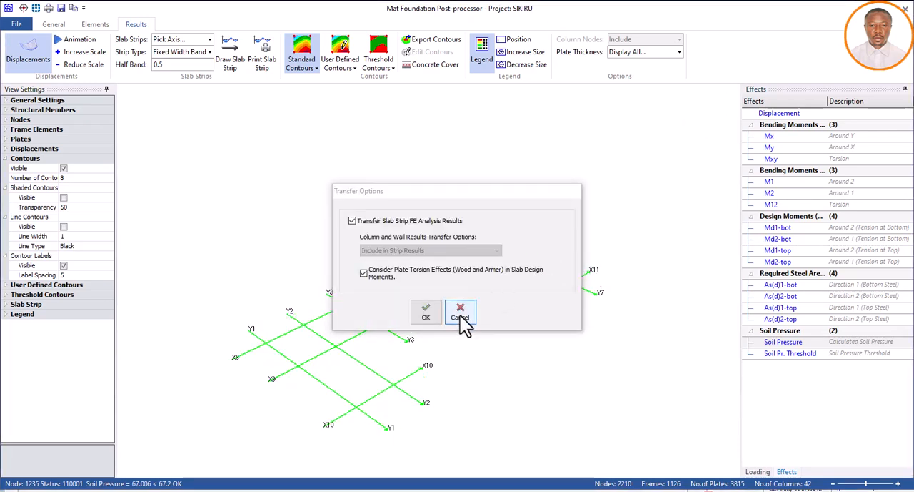
click(584, 394)
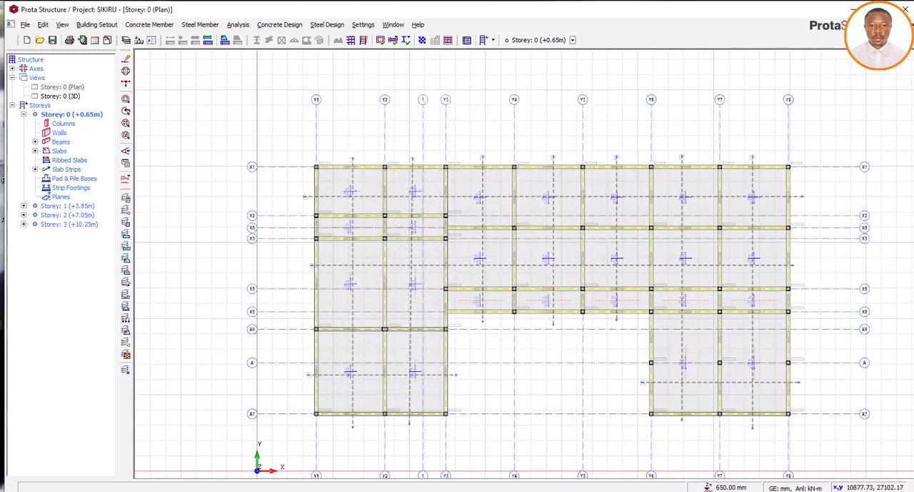
click(374, 490)
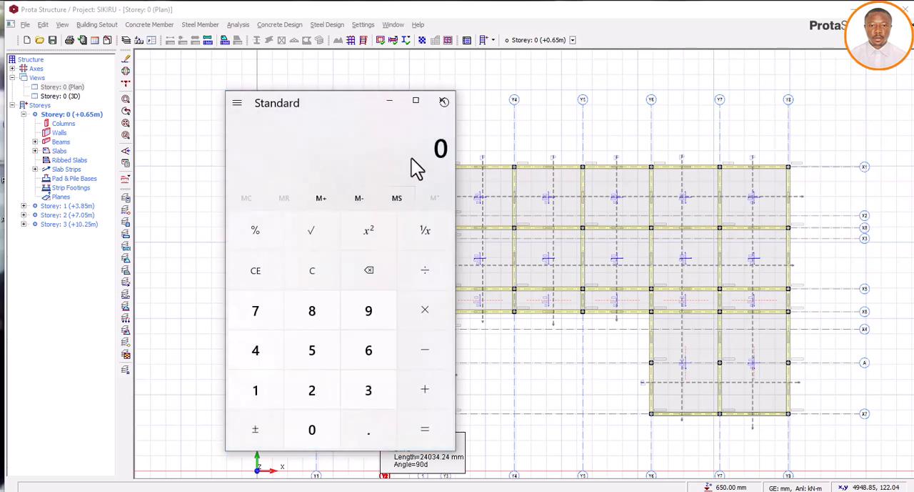
click(388, 100)
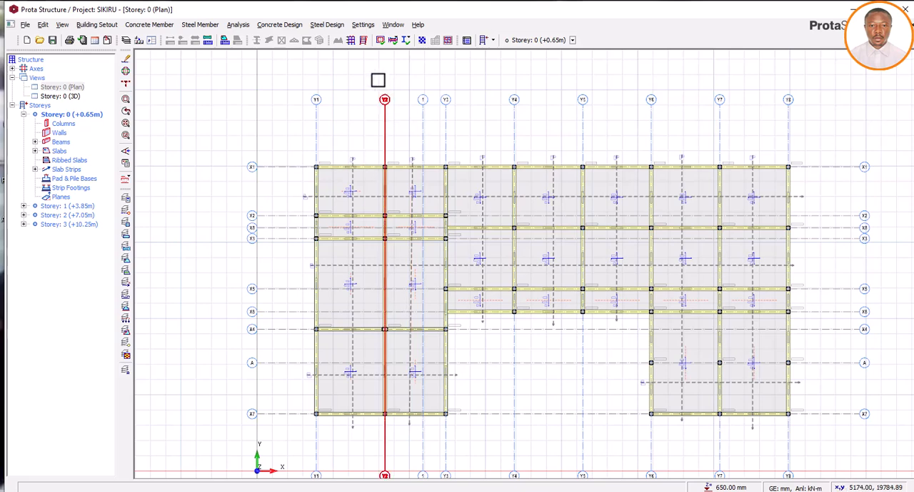
Open the Storey 0 3D view, examine the properties of corner foundation beam FB13, and switch to Calculator
double_click(75, 96)
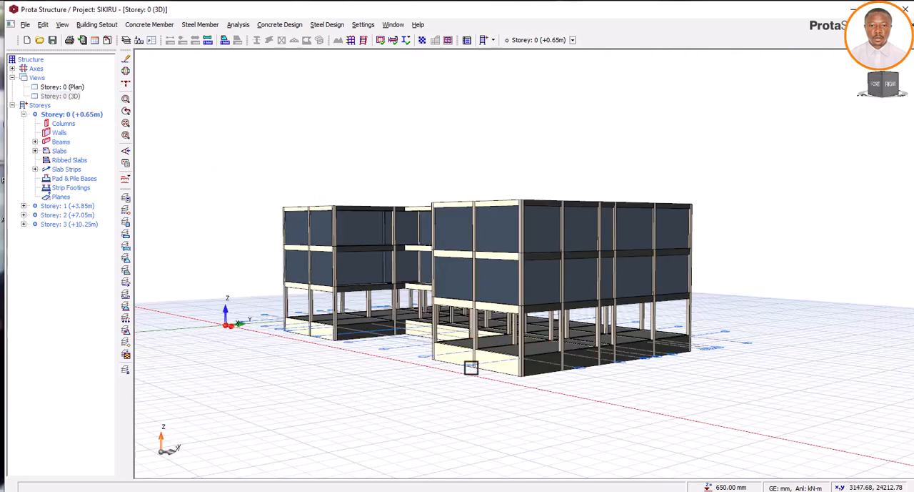
scroll(524, 379, up, 6)
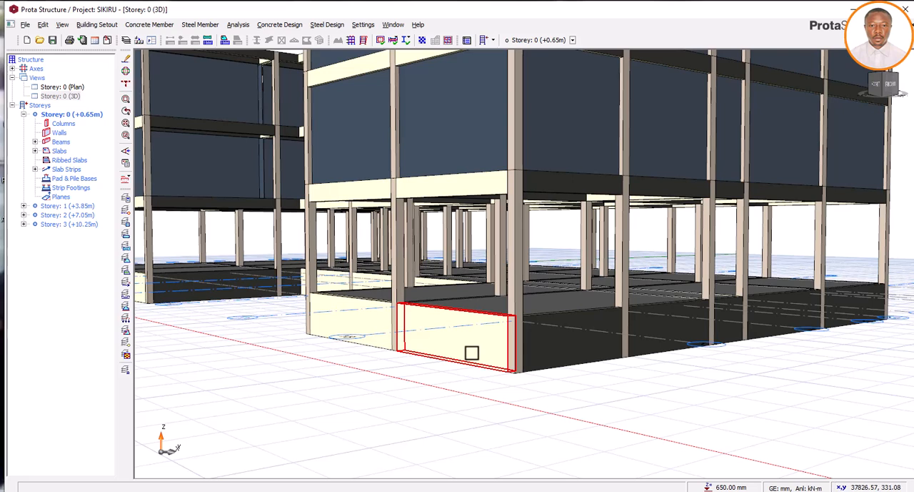
mouse_move(471, 351)
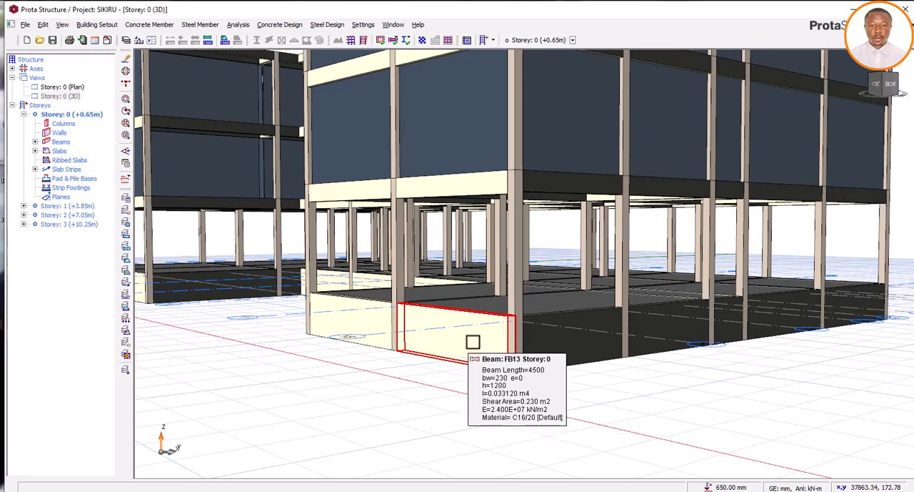
scroll(470, 349, down, 3)
middle_drag(480, 353, 410, 367)
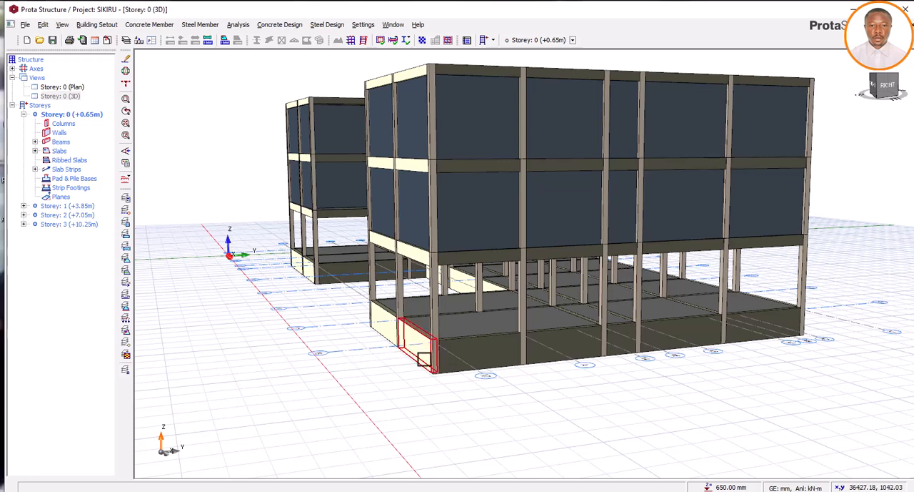
scroll(424, 359, up, 2)
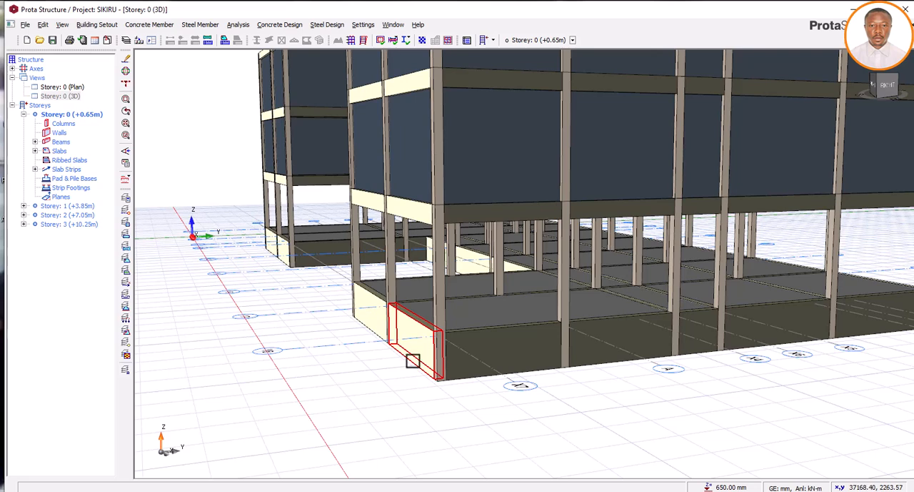
mouse_move(413, 358)
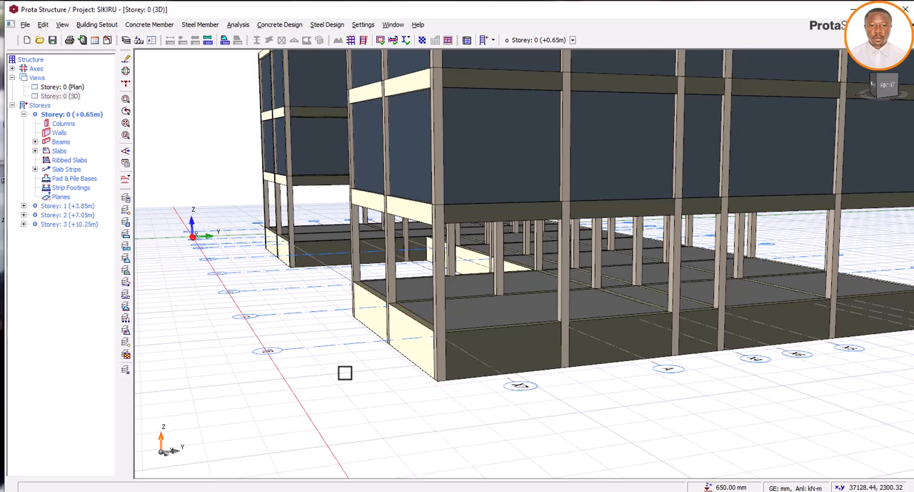
mouse_move(416, 330)
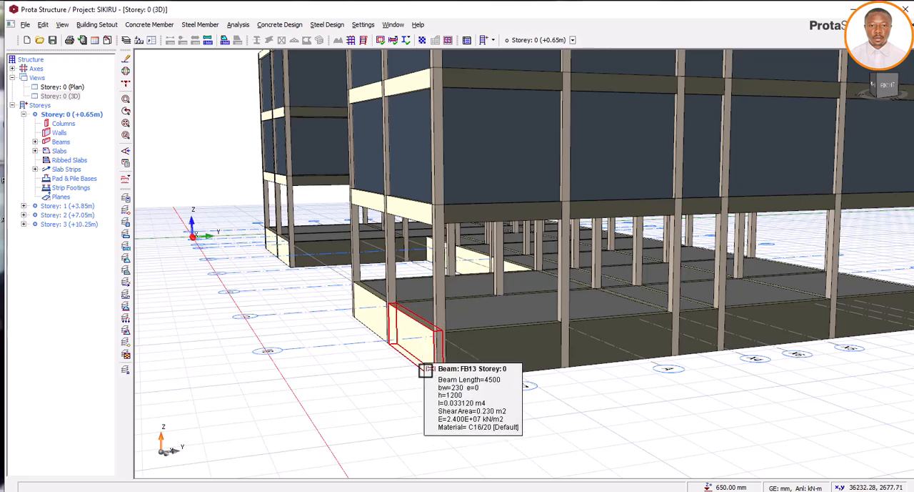
scroll(420, 351, up, 2)
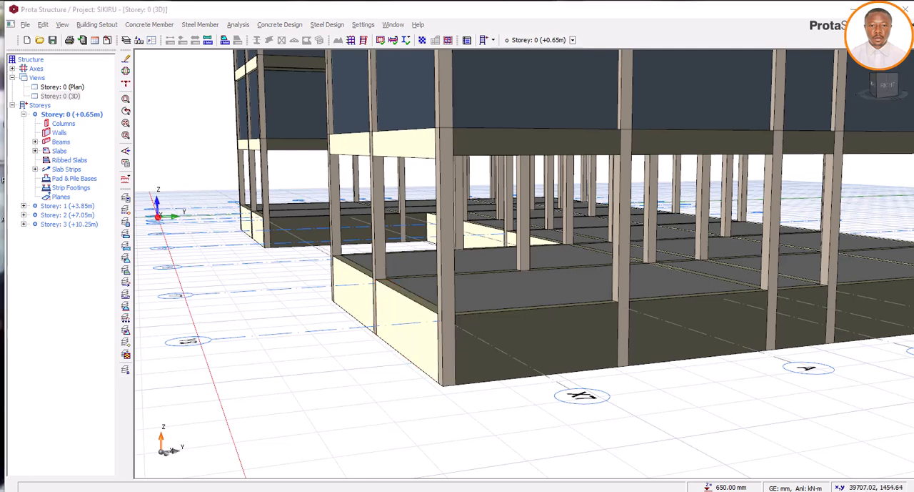
key(alt+Tab)
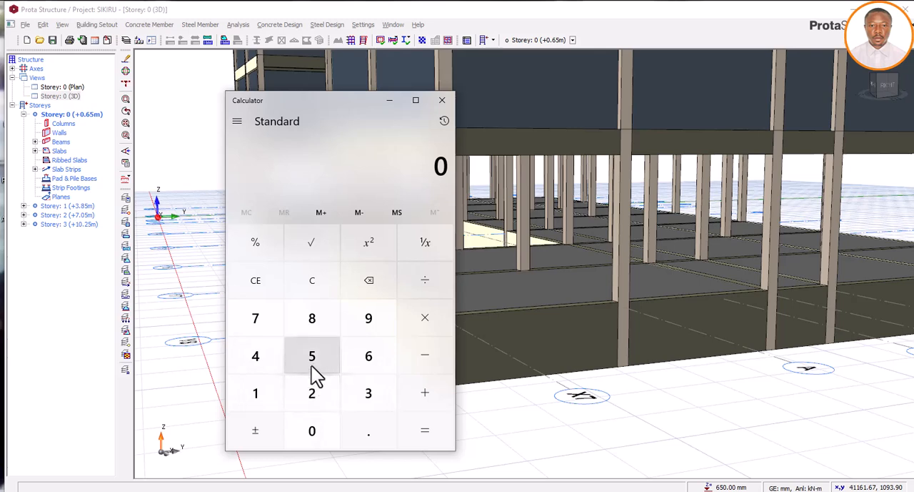
click(275, 390)
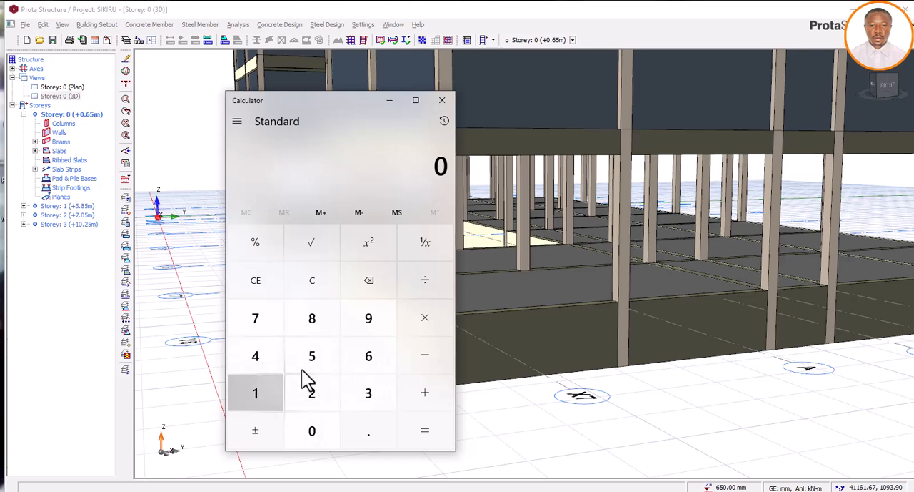
click(350, 330)
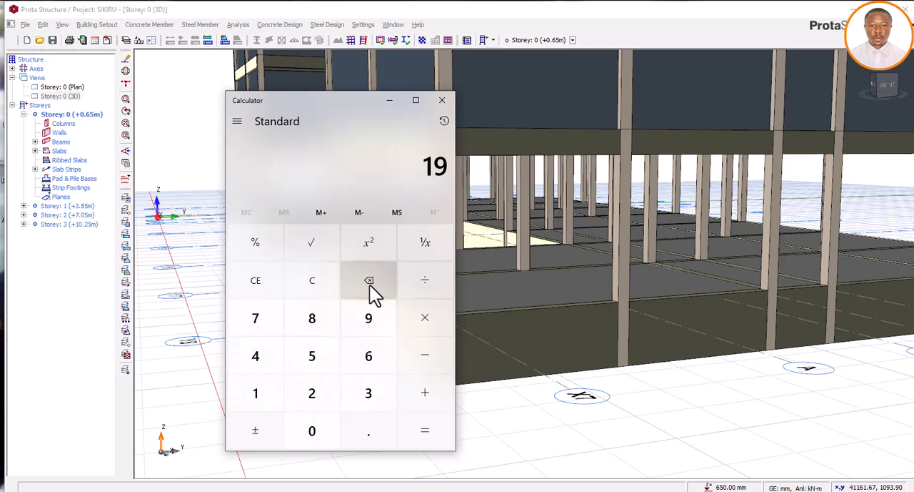
click(255, 391)
click(265, 361)
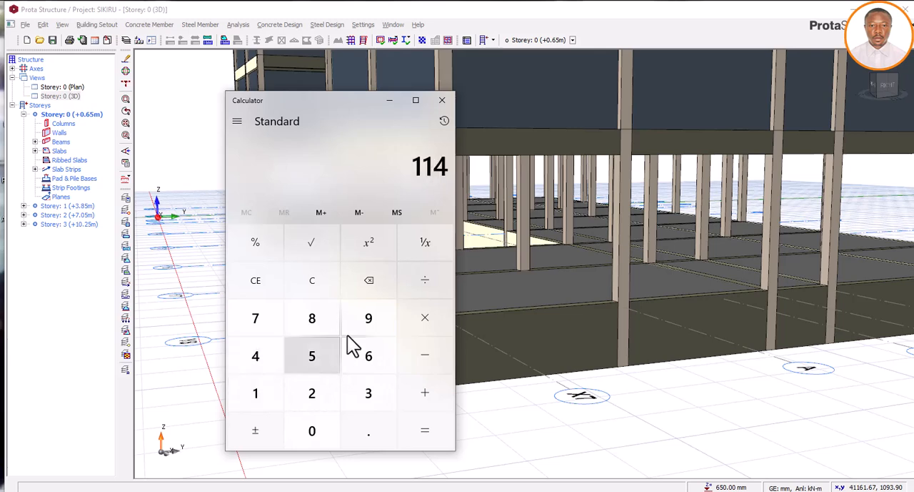
click(352, 328)
click(366, 429)
click(368, 357)
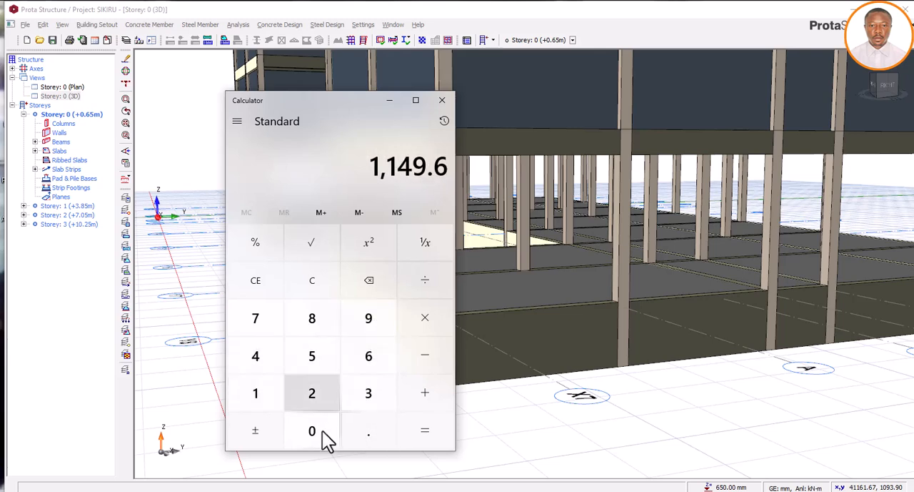
click(318, 430)
click(274, 391)
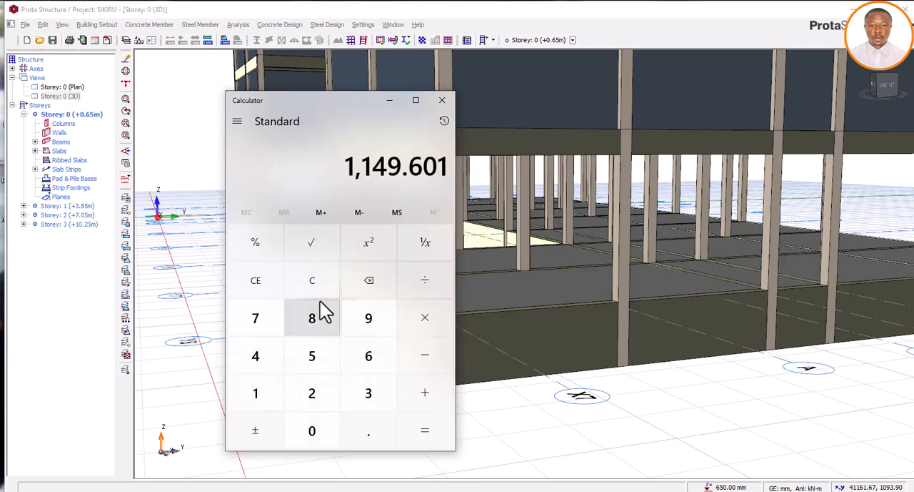
click(319, 291)
Recalculate the excess soil pressure as 149.601 minus 67
click(263, 393)
click(256, 362)
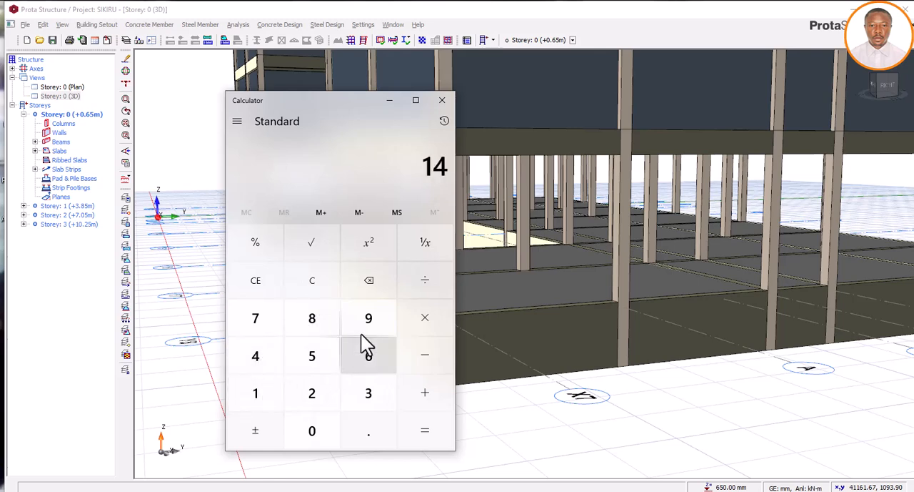
click(365, 330)
click(362, 430)
click(370, 365)
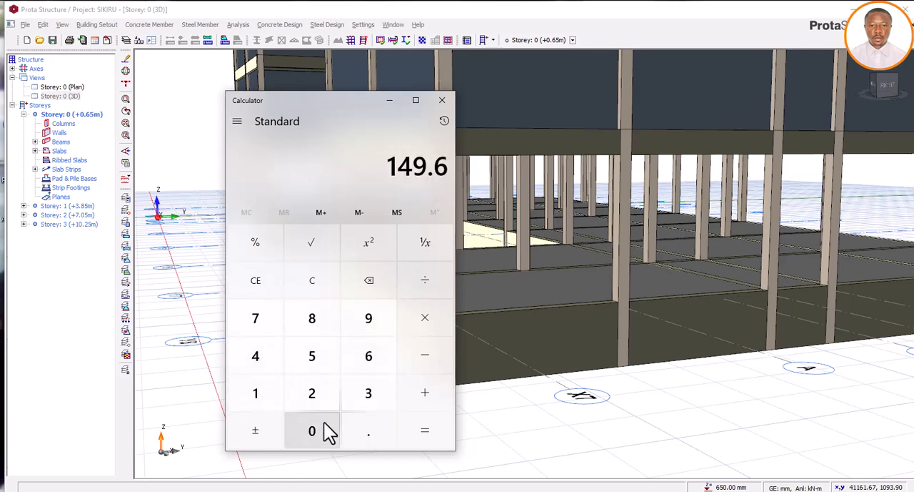
click(325, 431)
click(259, 400)
click(404, 369)
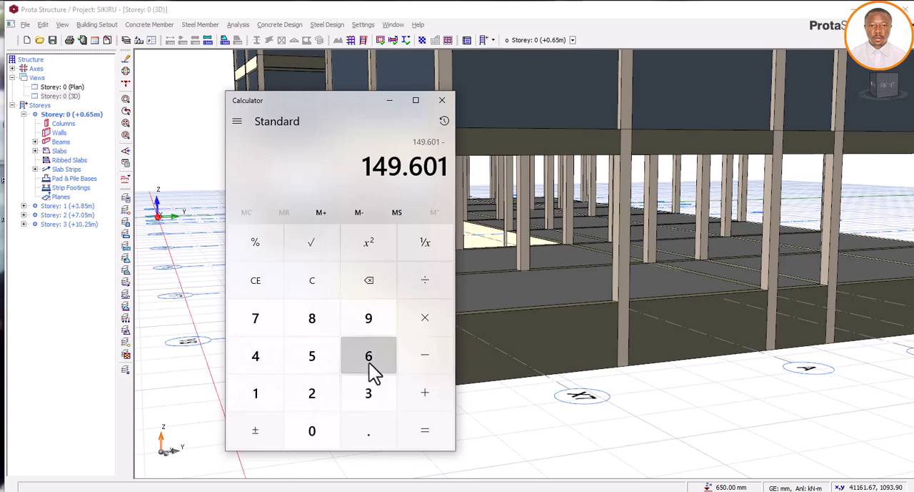
click(369, 361)
click(259, 323)
click(410, 430)
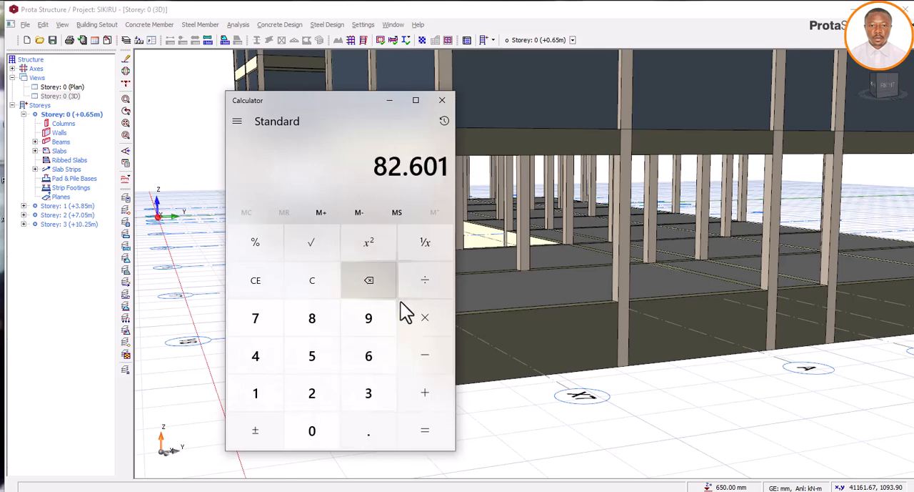
Multiply the excess soil pressure of 82.601 by 4
click(426, 318)
click(270, 368)
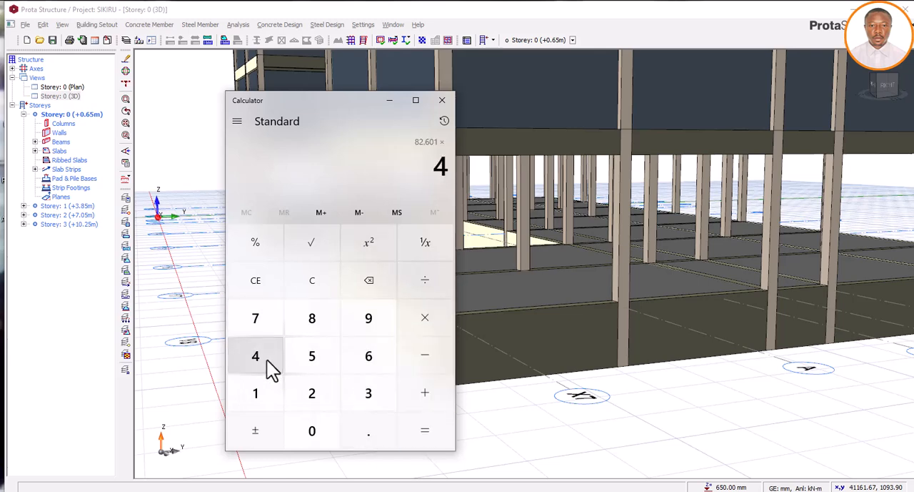
click(417, 426)
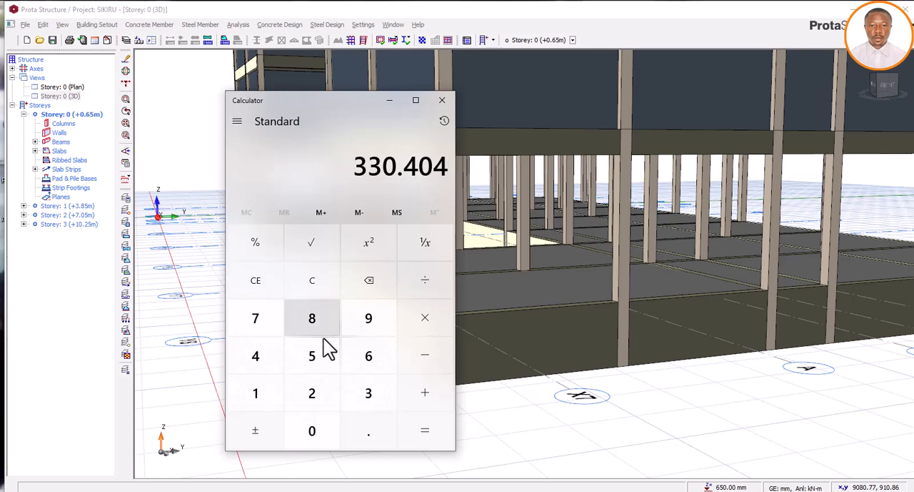
Clear the calculation and work out the excess soil pressure again as 149.601 minus 67
click(325, 285)
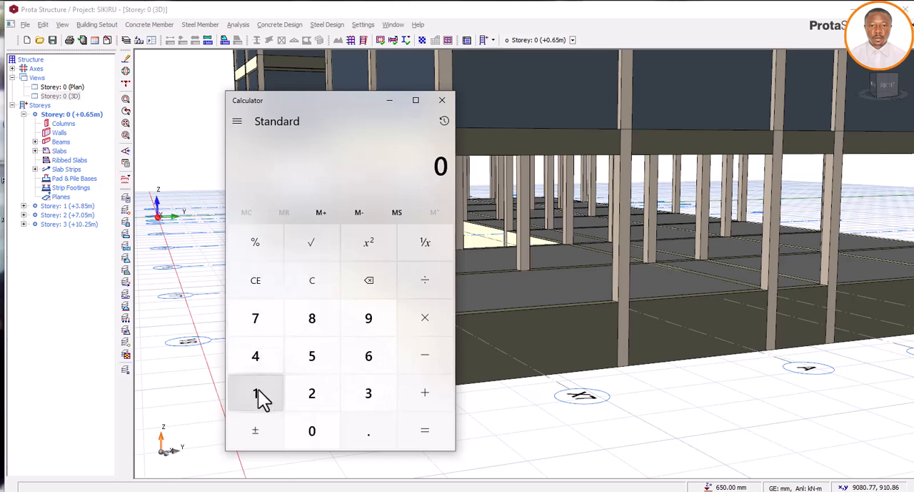
click(259, 396)
click(258, 365)
click(374, 326)
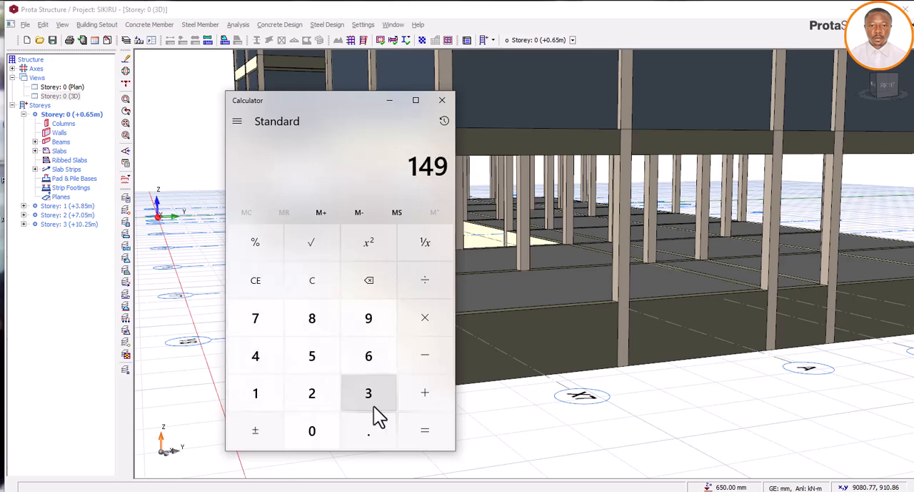
click(372, 420)
click(376, 362)
click(314, 425)
click(279, 400)
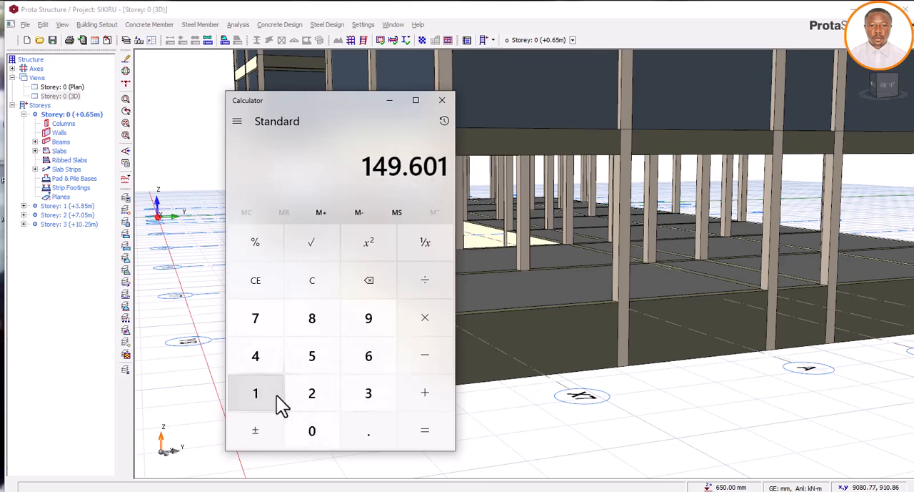
click(423, 360)
click(346, 363)
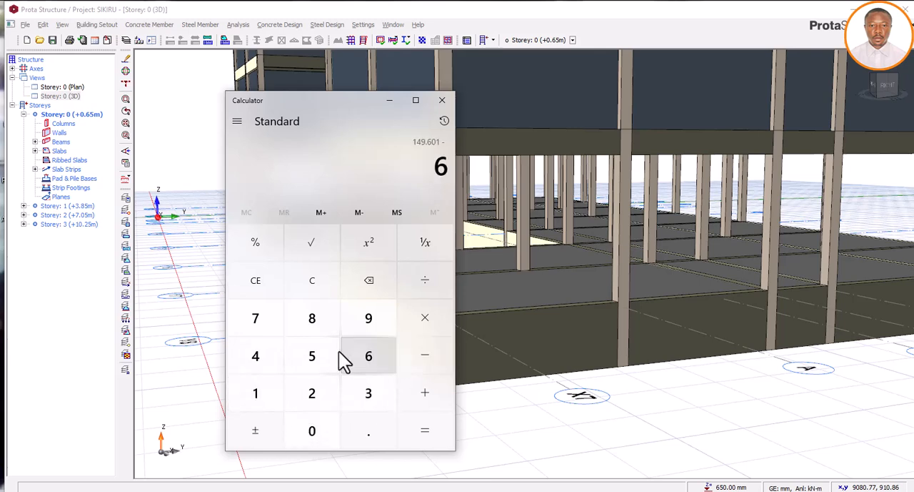
click(258, 326)
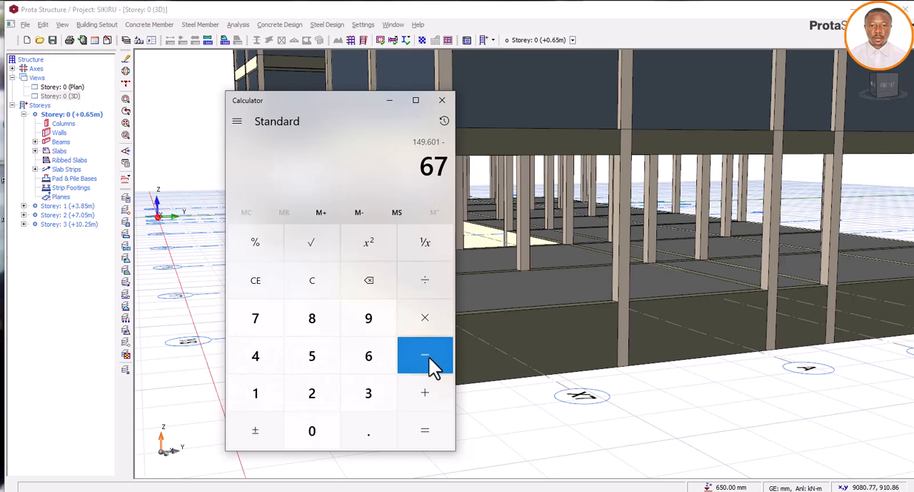
click(429, 431)
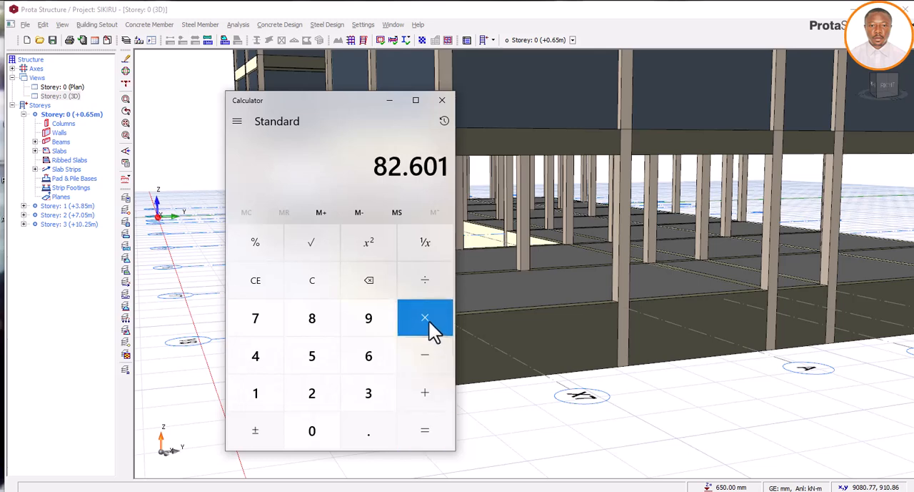
Multiply the excess soil pressure by 5, multiply that result by 2, and minimise Calculator
click(429, 321)
key(5)
click(429, 420)
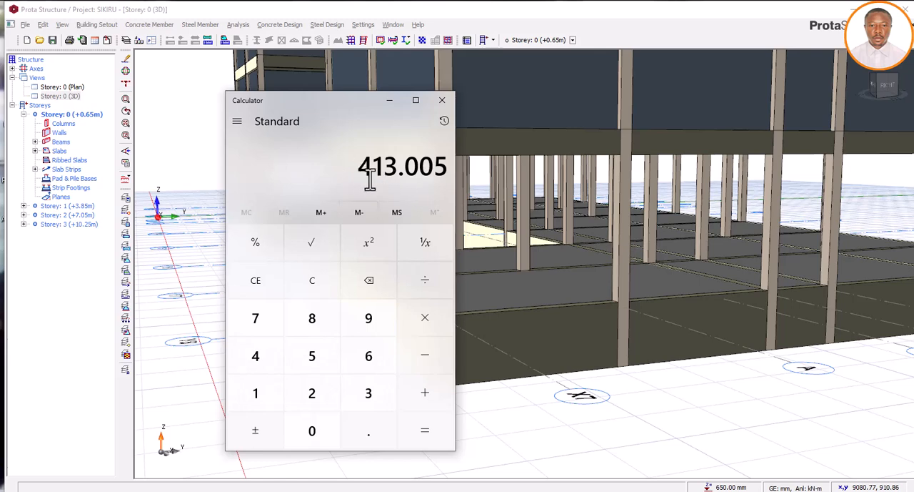
click(426, 322)
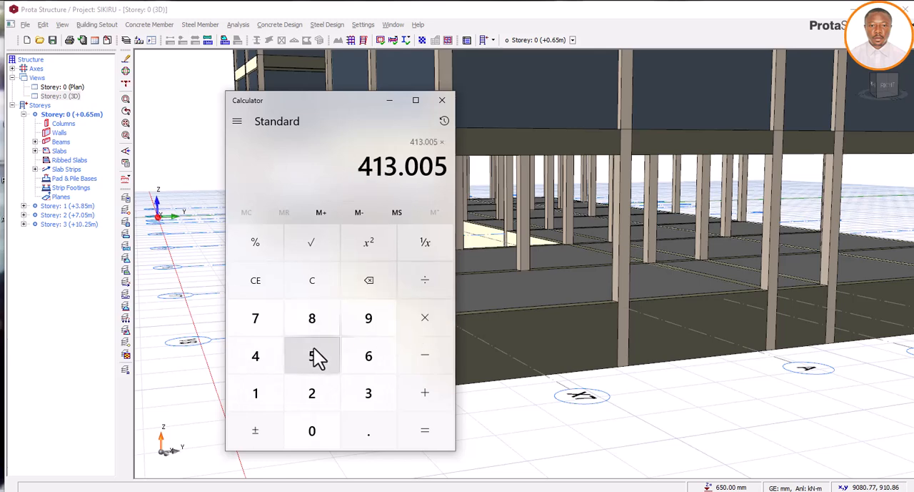
click(307, 394)
click(418, 429)
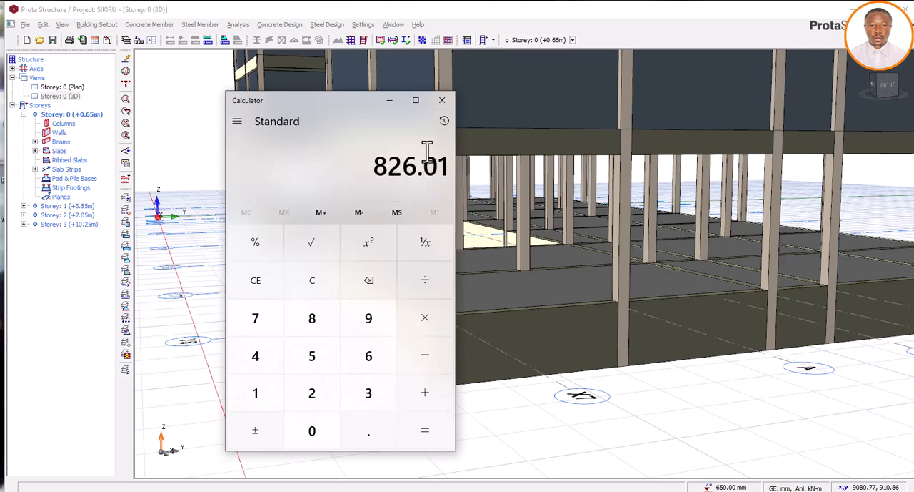
click(389, 100)
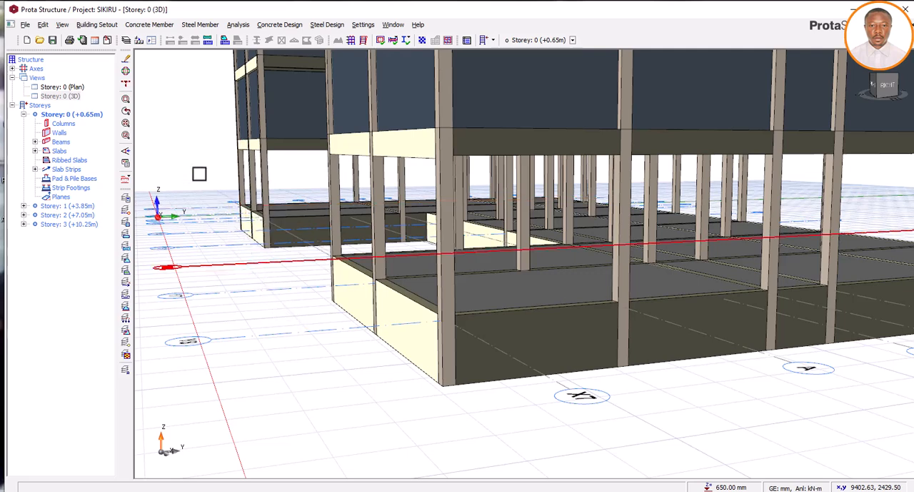
Return to the Storey 0 plan, inspect slab FS6's load properties, and try a relative level of 0 mm without applying it
double_click(76, 89)
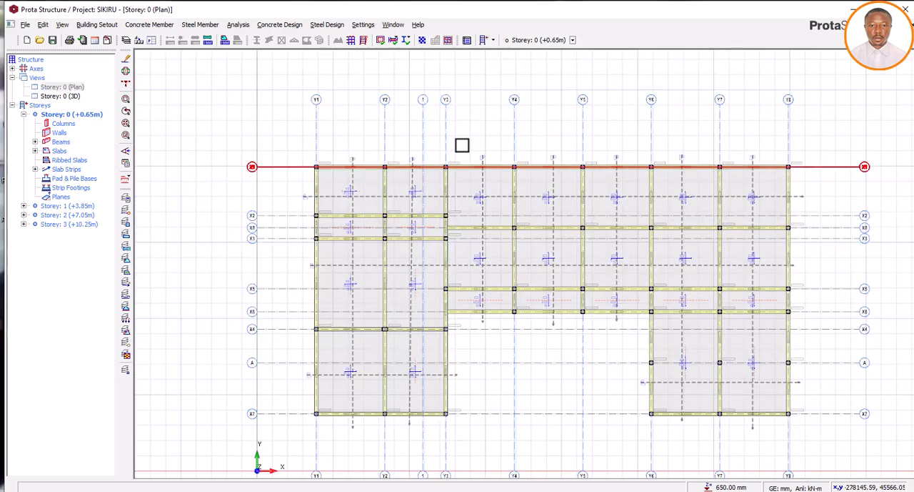
right_click(362, 190)
click(400, 197)
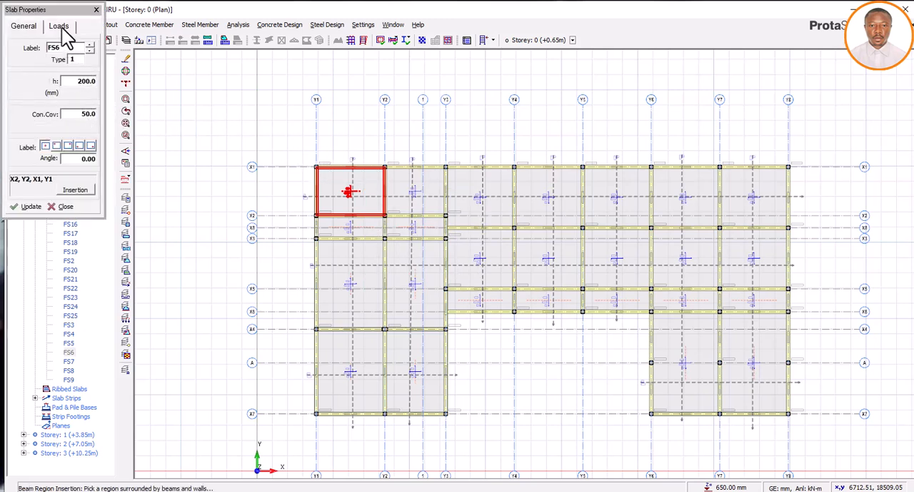
click(58, 25)
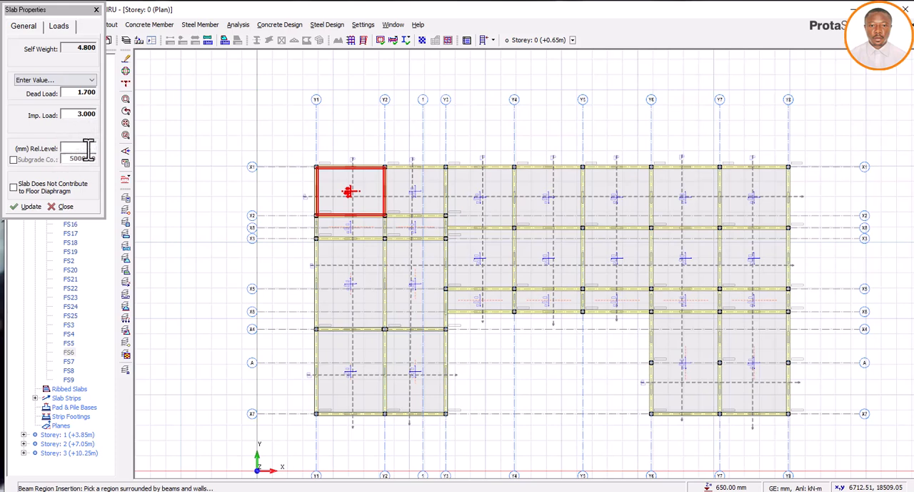
click(78, 148)
text(0)
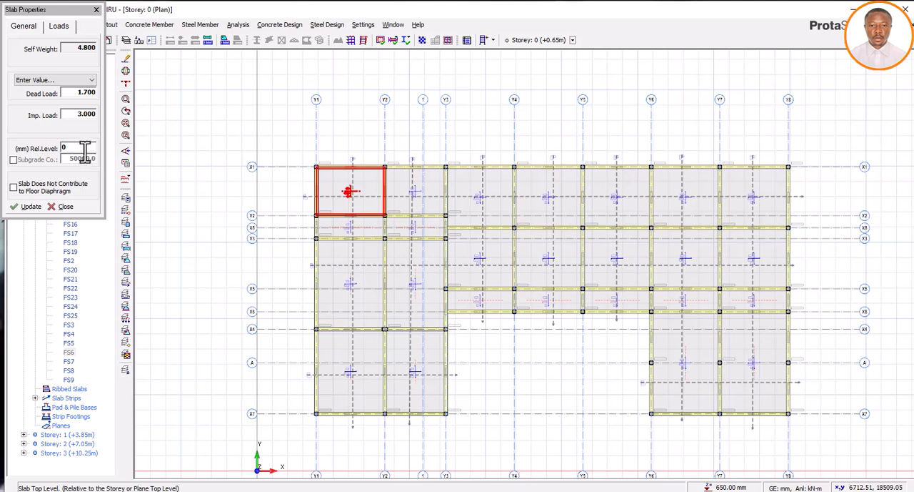
click(97, 10)
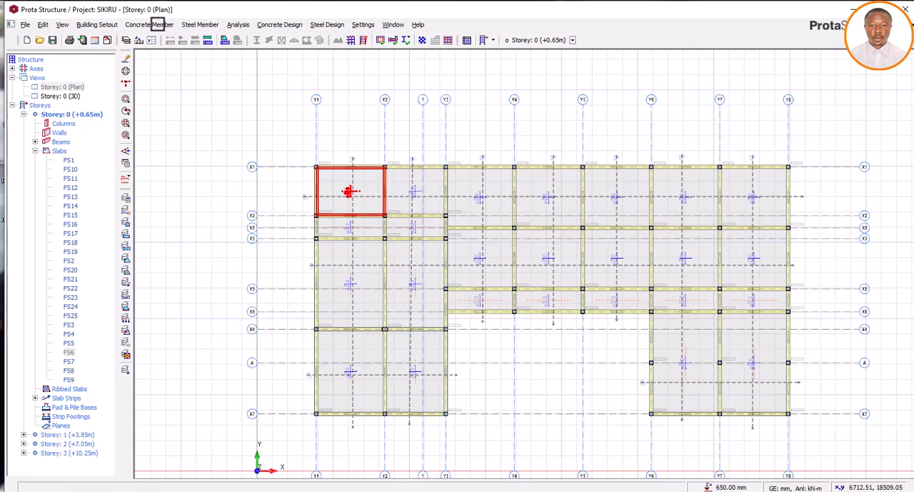
Start a new concrete slab, check its load settings, and choose slab type 12
click(148, 25)
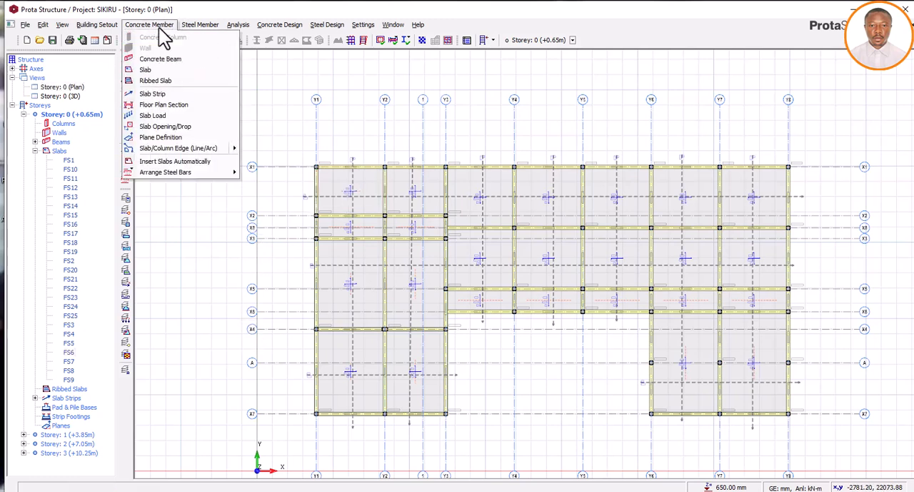
click(151, 79)
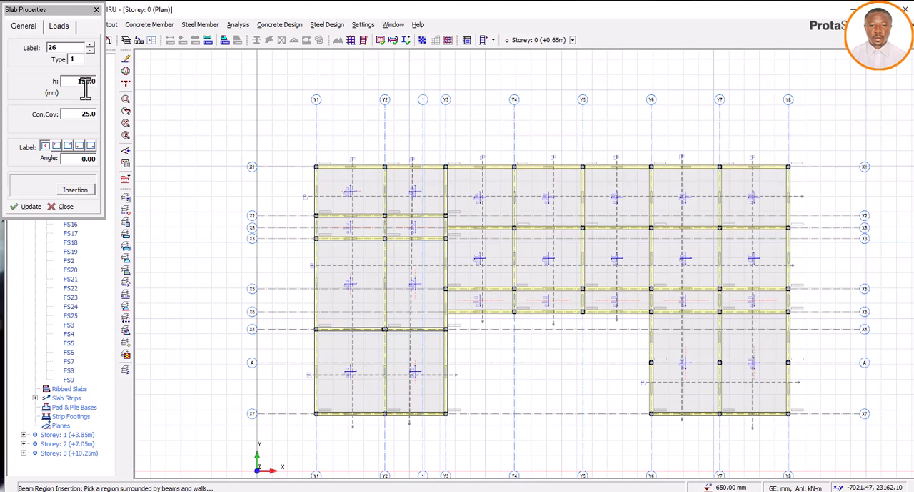
click(60, 28)
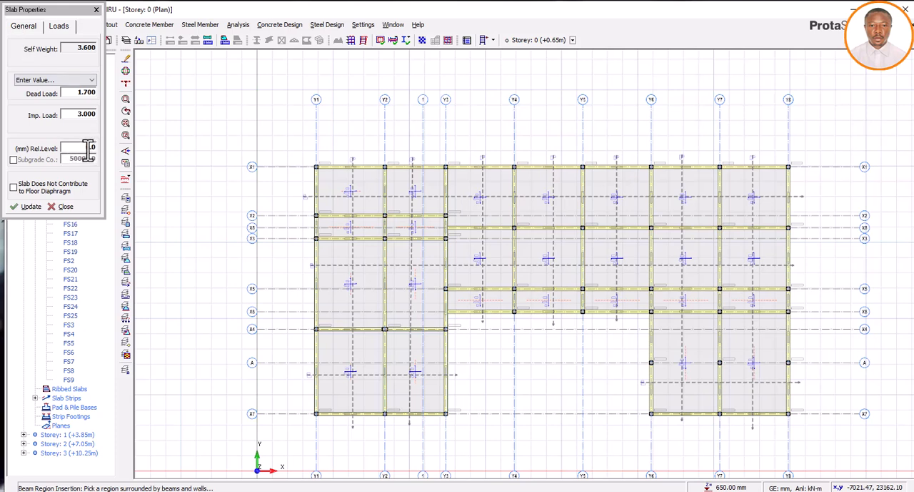
click(25, 28)
click(80, 58)
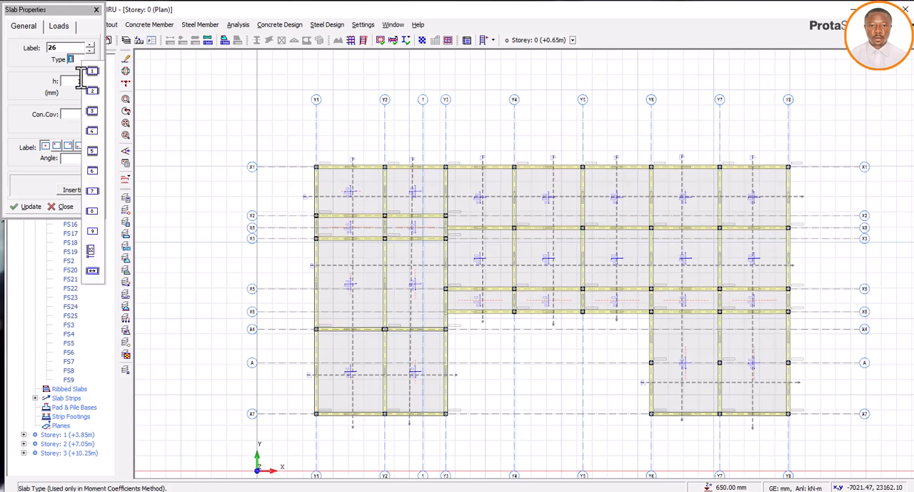
click(94, 251)
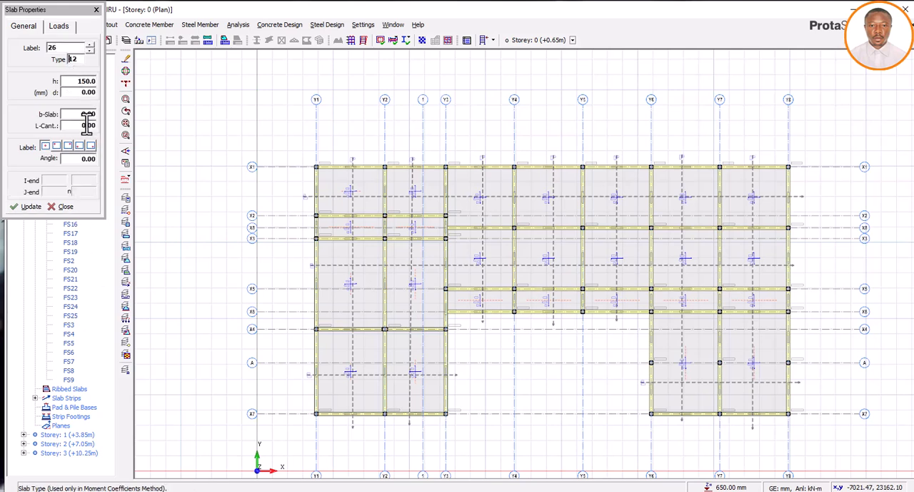
Consult the Calculator result and set the new slab's cantilever length to 1000 mm
click(75, 125)
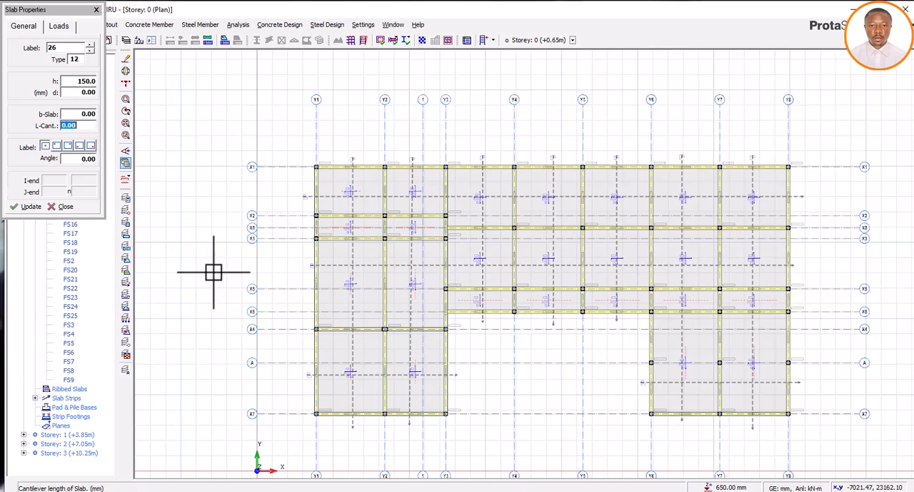
click(363, 491)
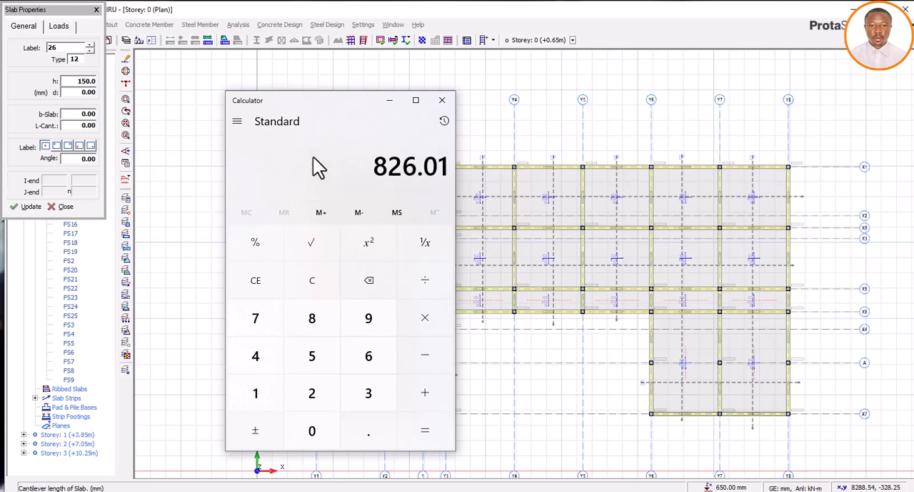
click(390, 100)
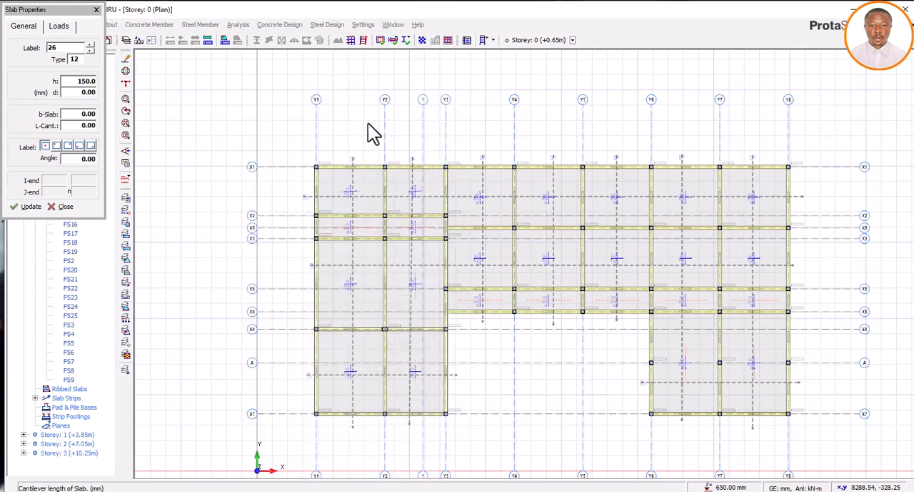
click(91, 128)
text(1000)
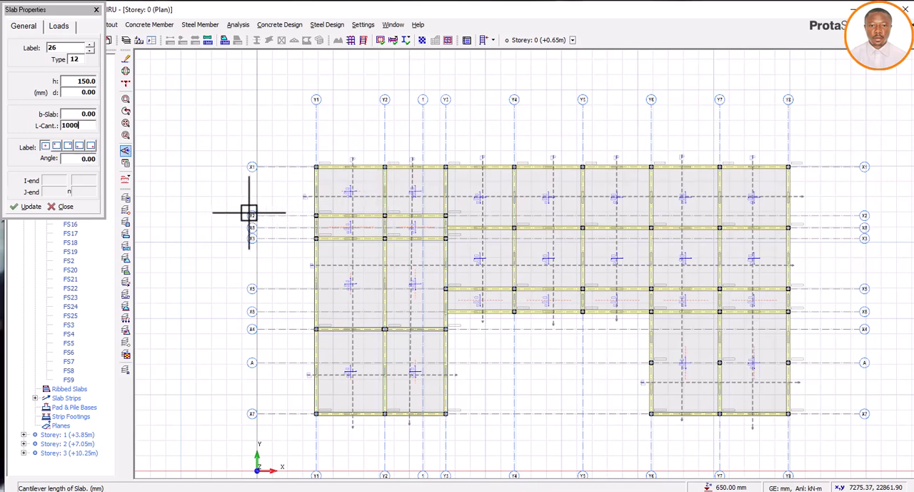
Insert the cantilever slab outside axis X1 between Y8 and Y7, accepting invalidation of the raft foundation analysis
scroll(789, 163, up, 3)
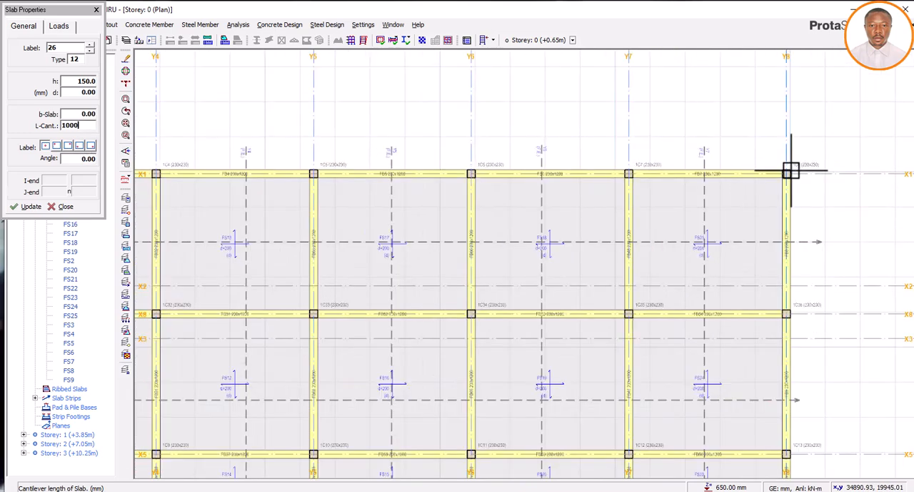
click(632, 165)
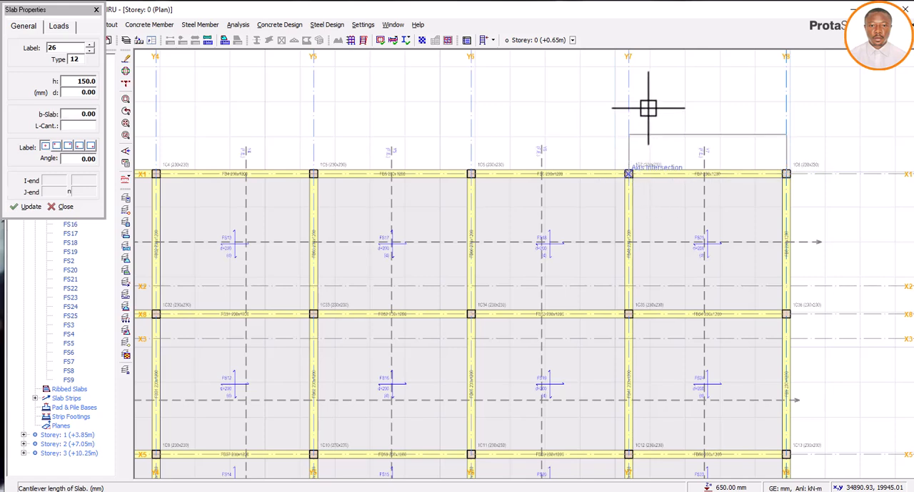
click(649, 108)
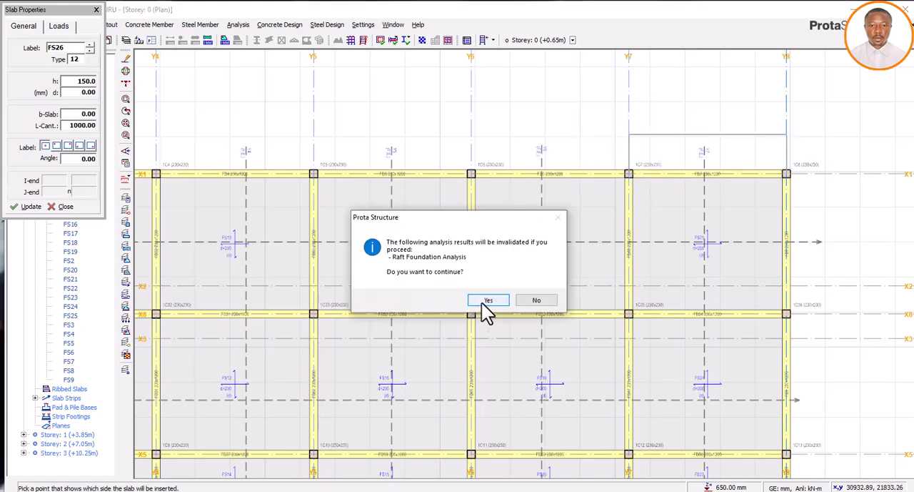
click(483, 303)
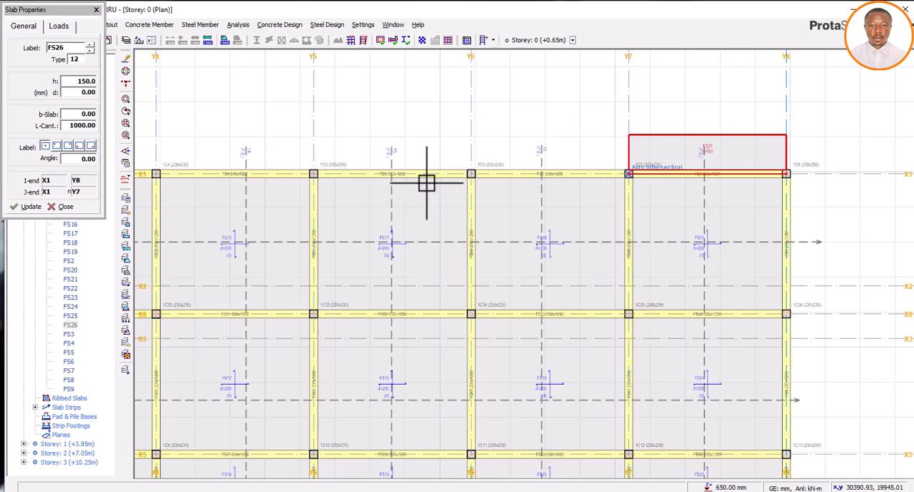
Insert 1000 mm cantilever slabs outside axis X1 for the bays Y7–Y6 and Y6–Y5
click(470, 176)
click(441, 114)
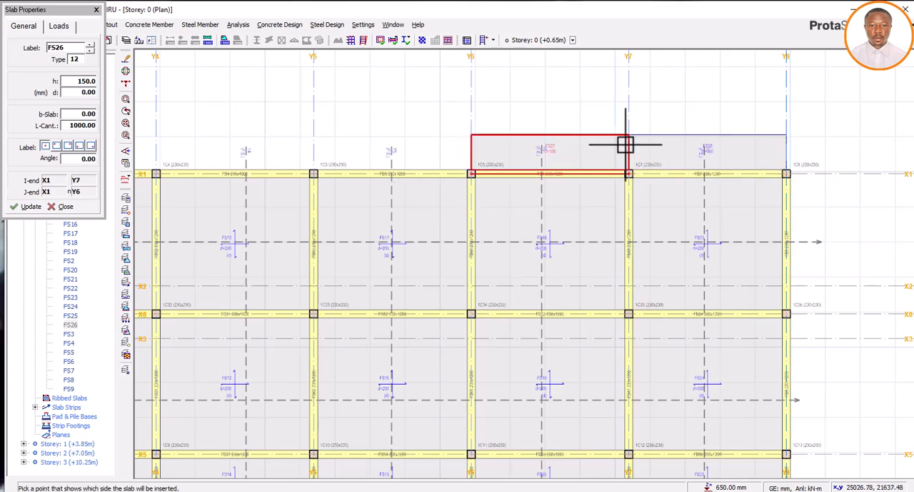
scroll(626, 144, down, 3)
scroll(592, 154, up, 3)
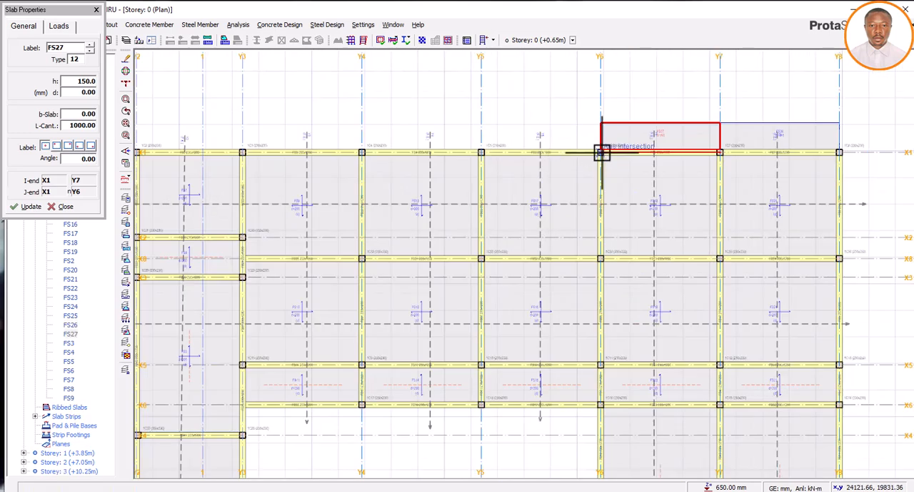
click(601, 152)
click(482, 154)
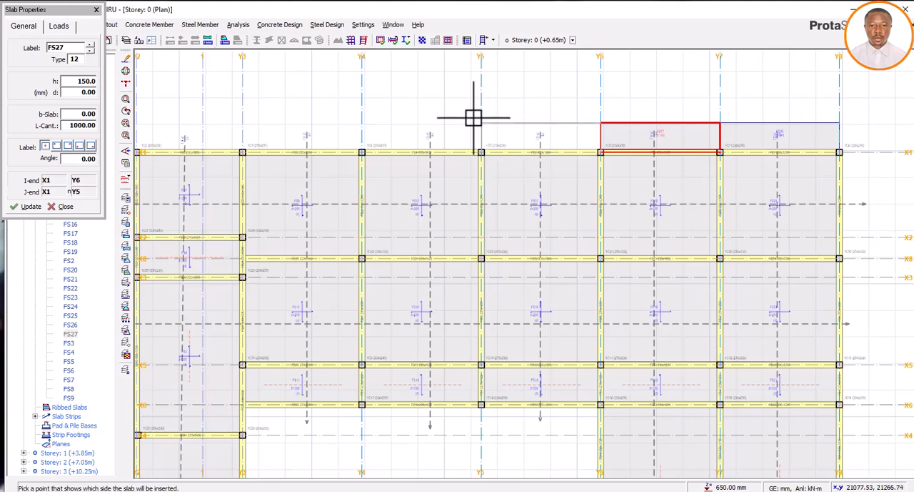
click(474, 118)
Continue the 1000 mm cantilever slabs outside axis X1 for the bays Y5–Y4 and Y4–Y3
click(483, 153)
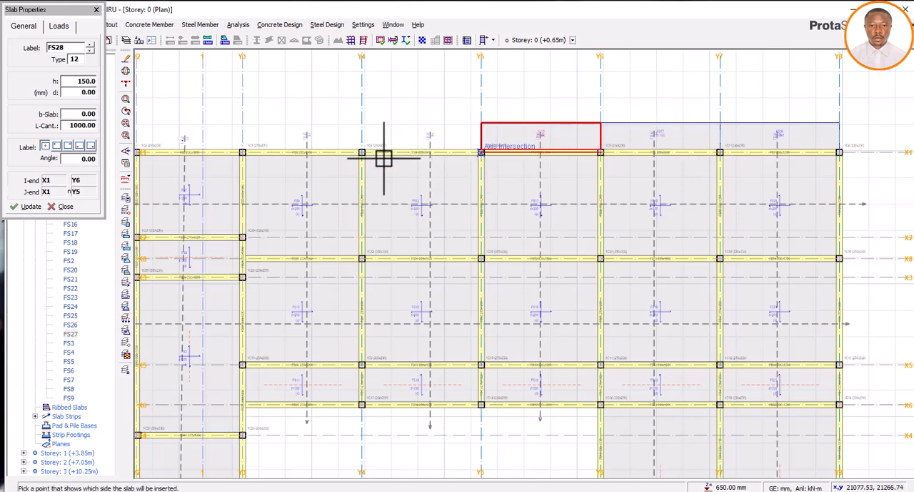
click(362, 152)
click(350, 112)
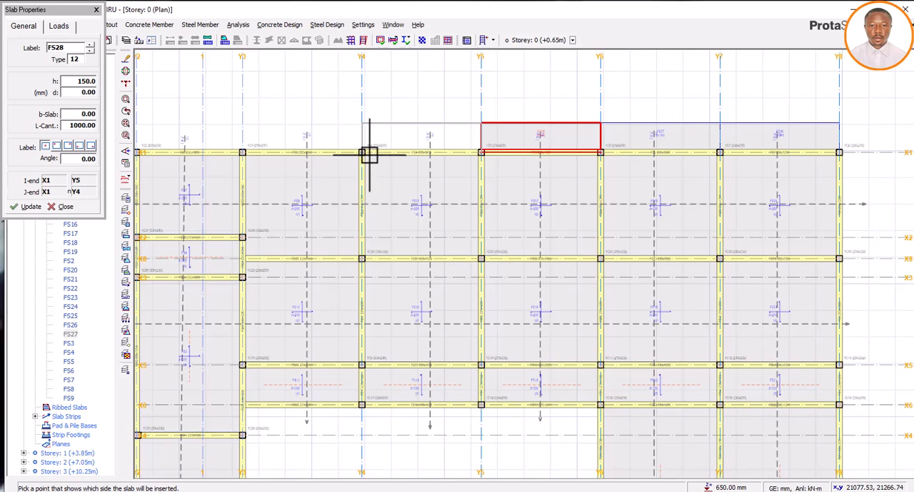
click(362, 152)
click(243, 152)
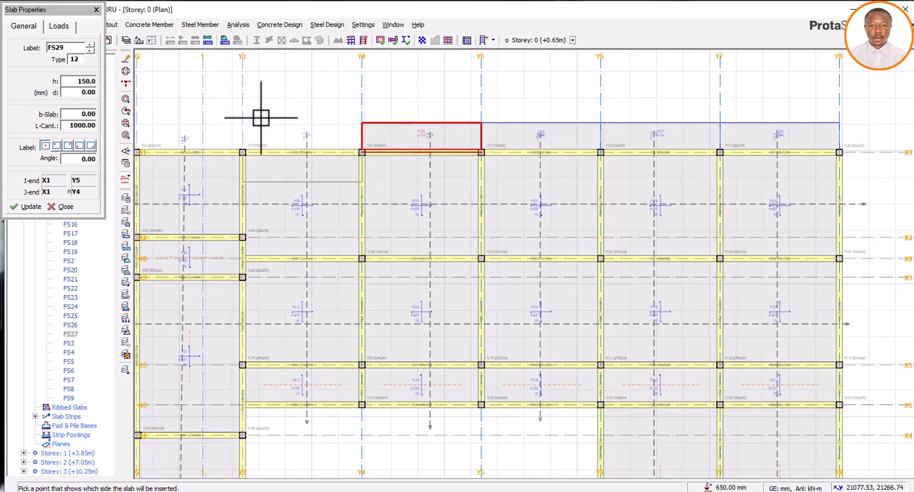
click(261, 117)
Insert cantilever slabs outside axis X1 for the bays Y3–Y2 and Y2–Y1, up to the raft corner
scroll(663, 176, down, 1)
scroll(679, 178, down, 1)
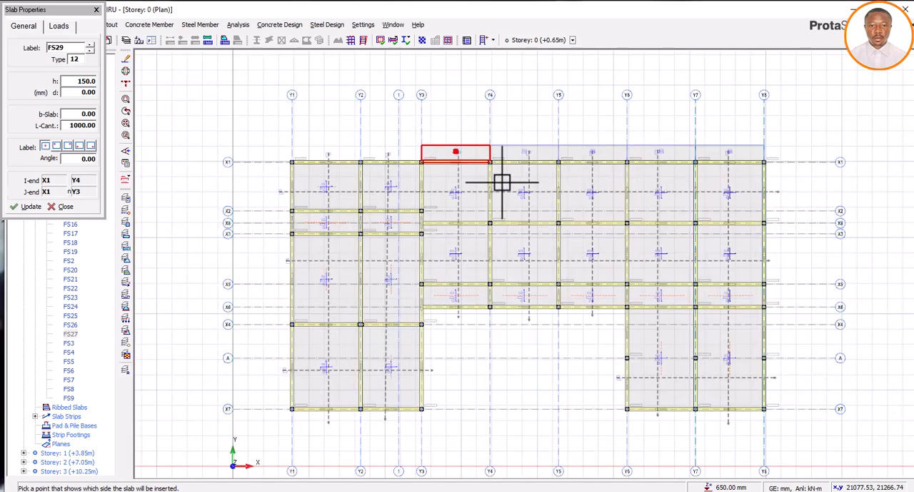
scroll(329, 167, up, 2)
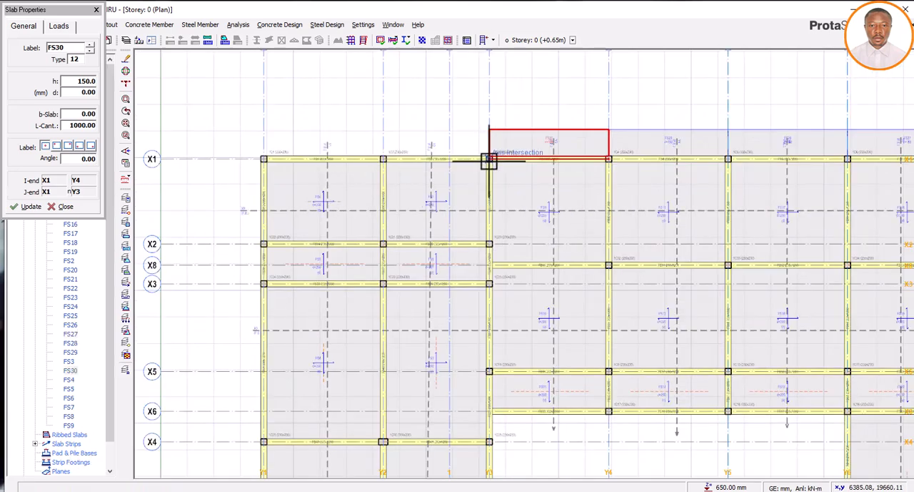
scroll(488, 160, up, 1)
click(490, 157)
click(304, 157)
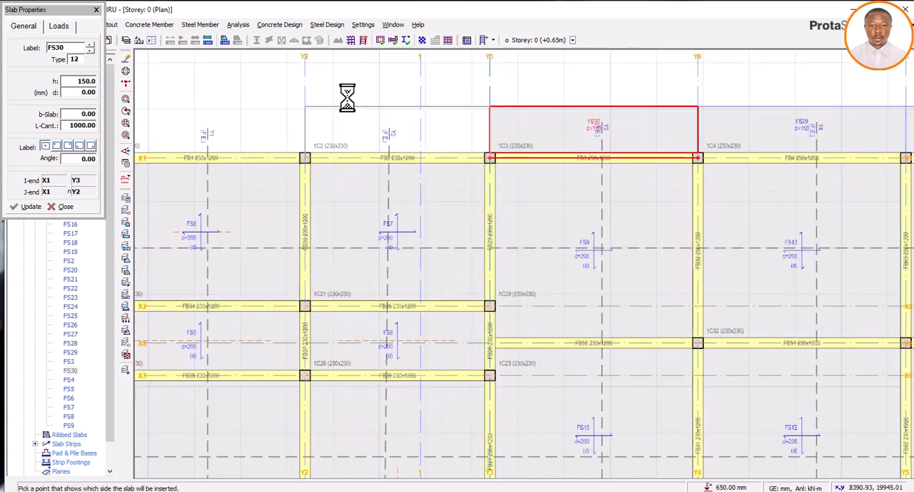
scroll(551, 179, down, 2)
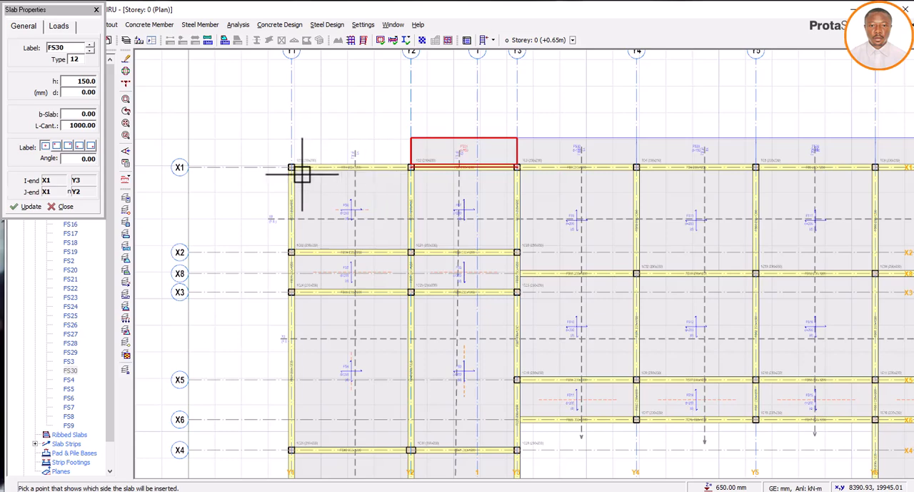
scroll(294, 170, up, 2)
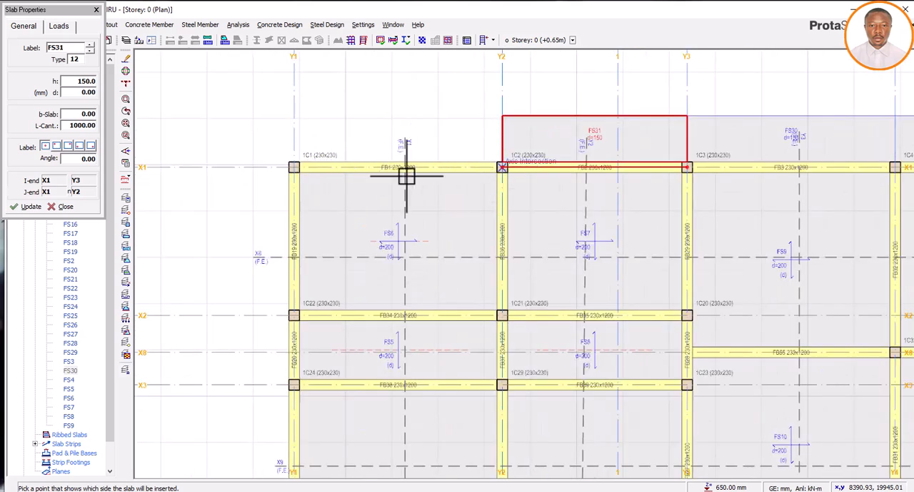
click(294, 167)
click(335, 96)
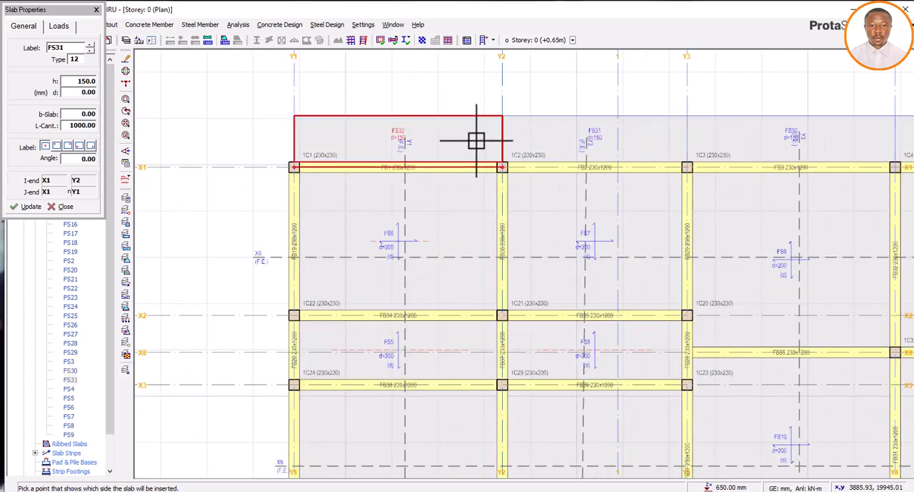
Insert cantilever slabs outside axis Y1 for the bays X1–X2 and X2–X3
scroll(477, 140, down, 2)
scroll(398, 153, up, 2)
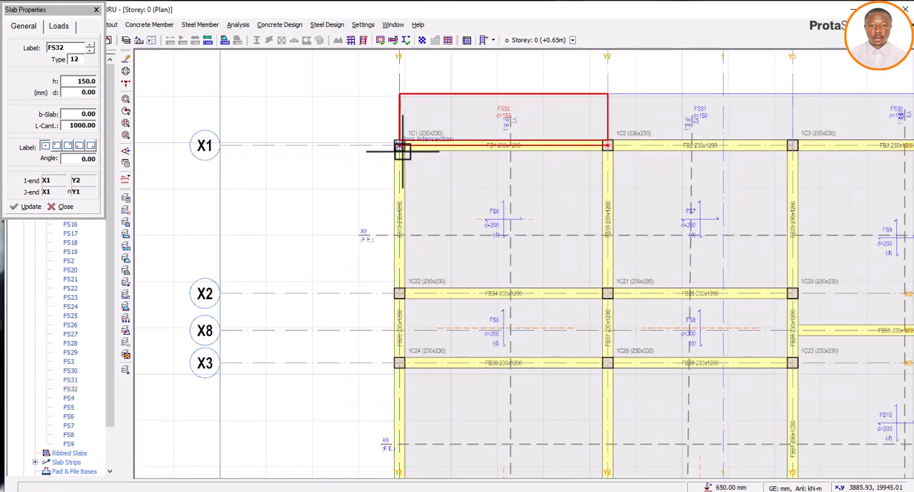
scroll(402, 157, down, 3)
scroll(400, 182, up, 2)
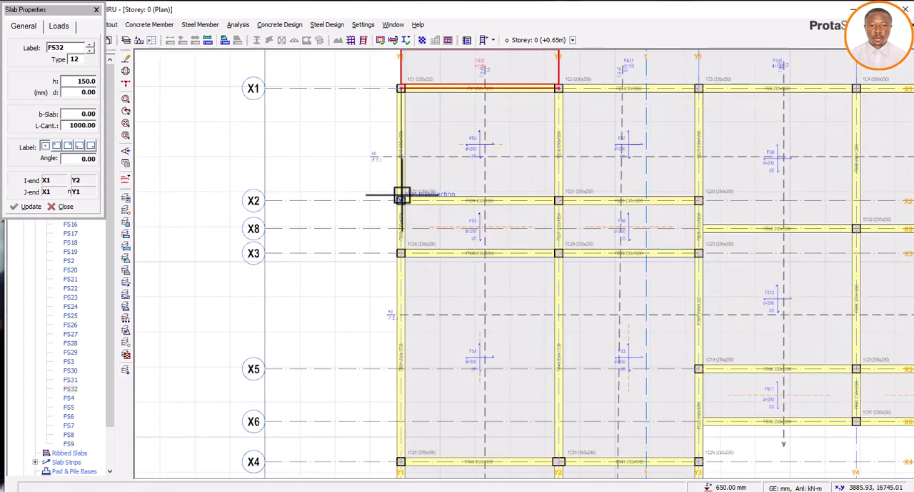
click(401, 195)
scroll(404, 174, down, 3)
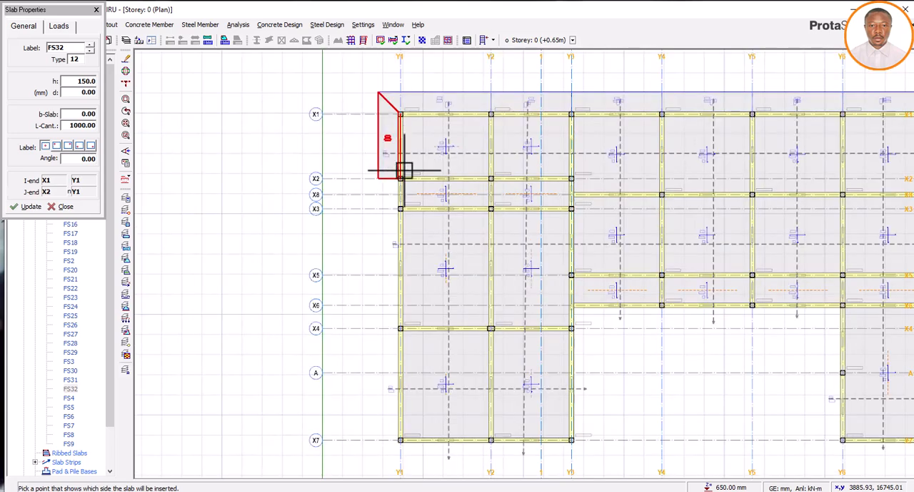
scroll(405, 219, up, 2)
scroll(401, 193, up, 3)
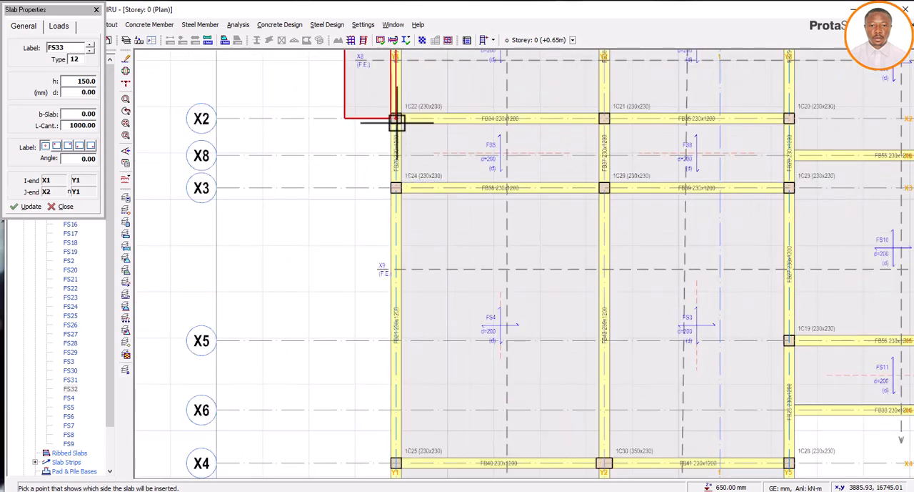
click(398, 120)
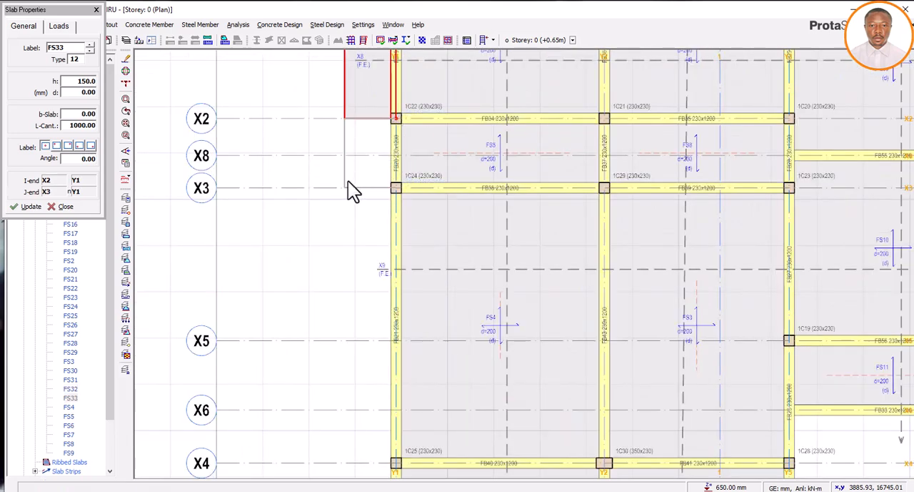
click(348, 242)
scroll(348, 252, down, 2)
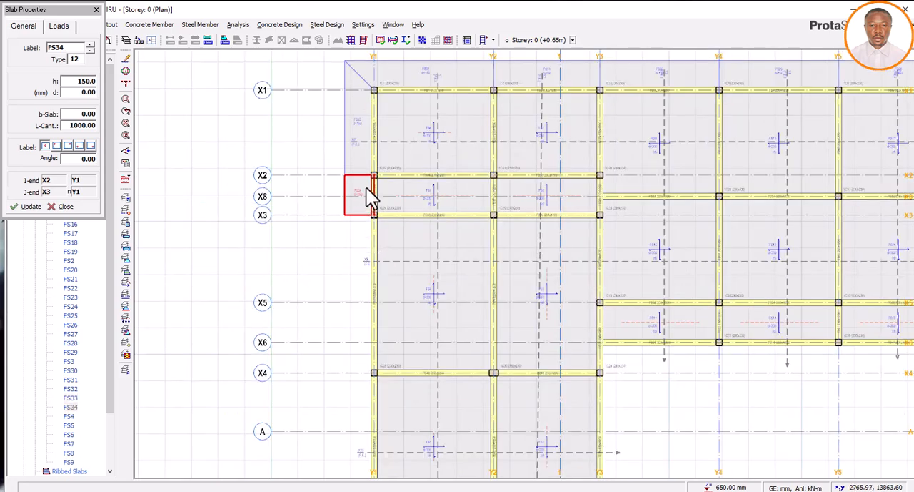
Delete both cantilever slabs outside axis Y1 and the one outside axis X1 between Y2 and Y1
key(Escape)
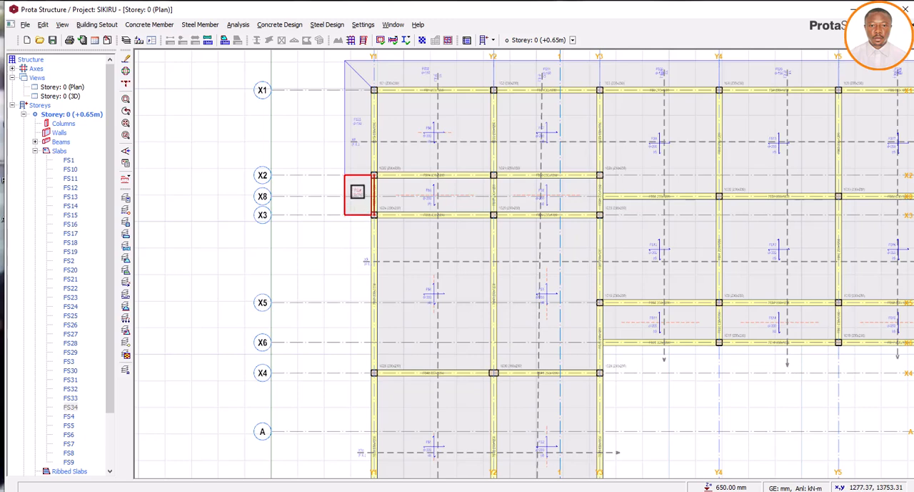
key(Delete)
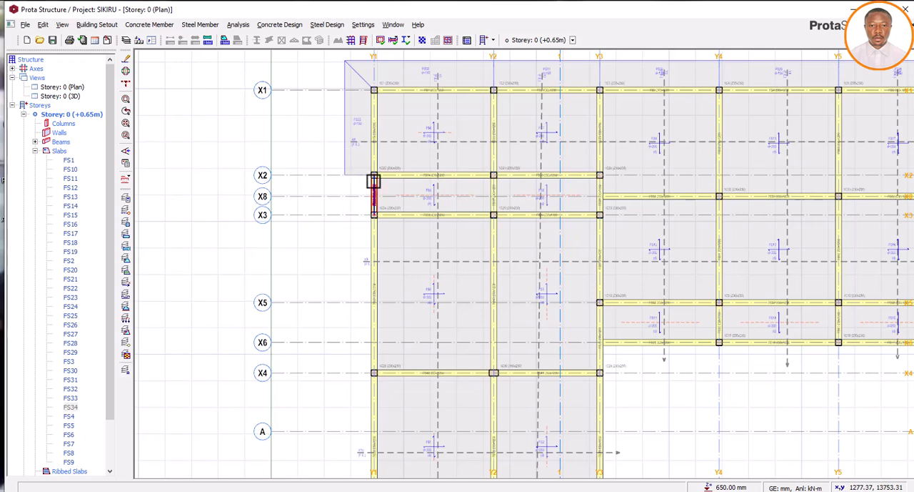
click(369, 152)
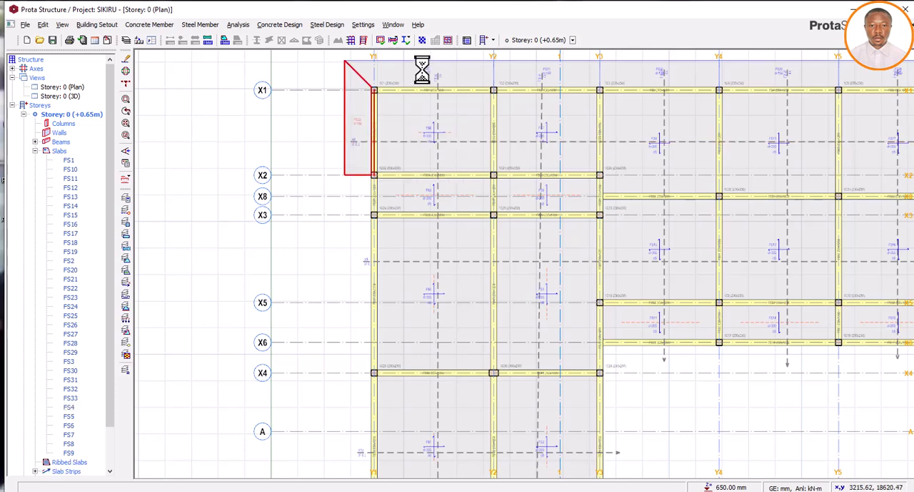
key(Delete)
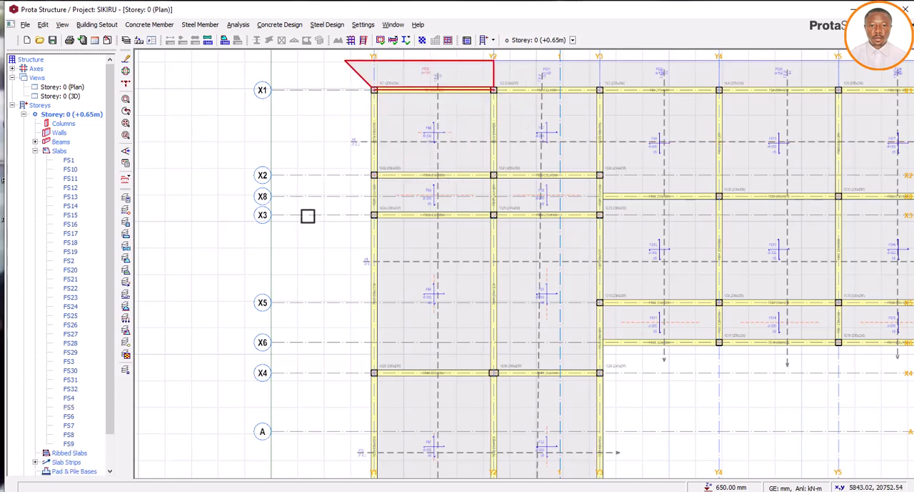
key(Delete)
Delete the remaining cantilever slabs outside axis X1 between Y2 and Y7, keeping the one between Y7 and Y8
scroll(525, 92, down, 1)
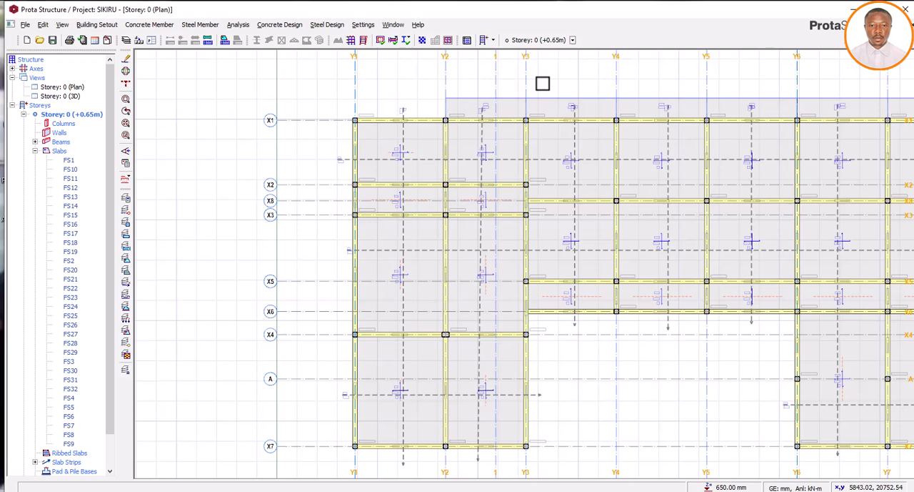
click(495, 106)
key(Delete)
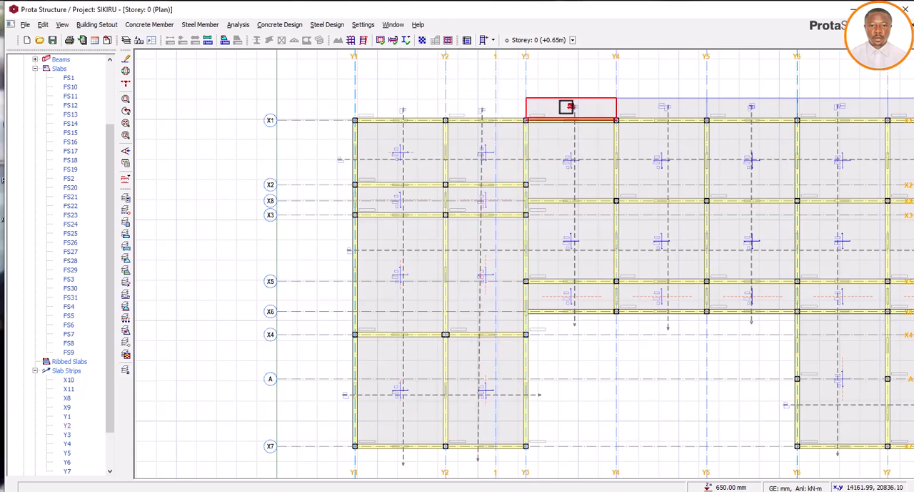
click(555, 113)
key(Delete)
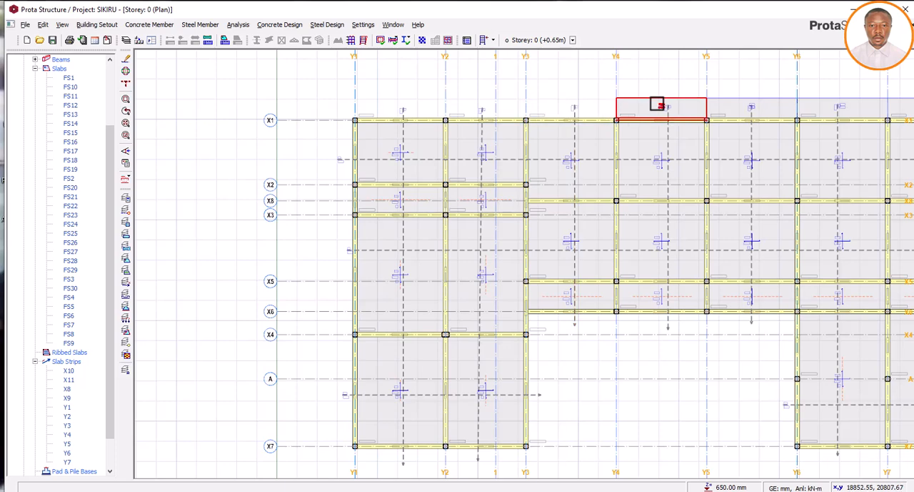
key(Delete)
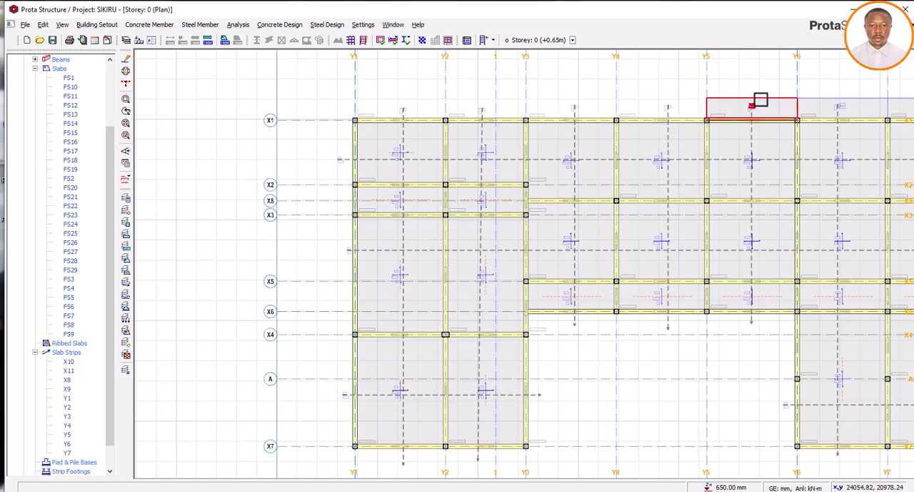
scroll(400, 146, down, 3)
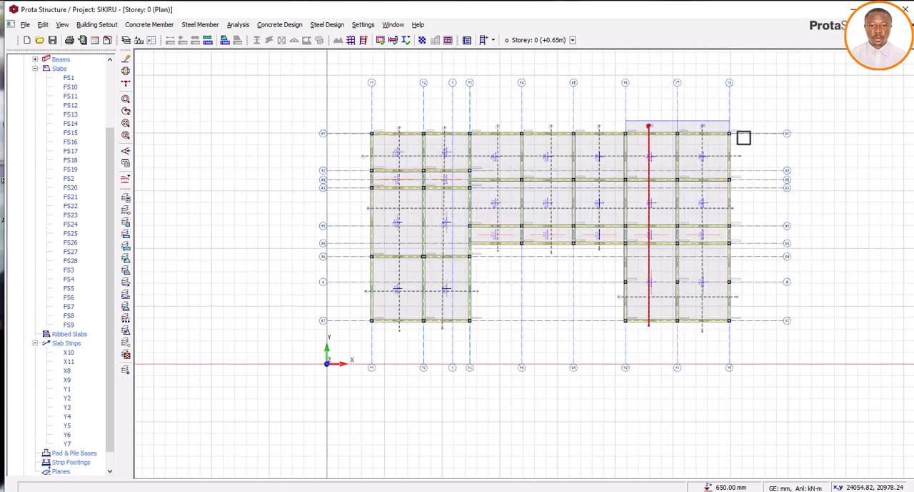
mouse_move(654, 122)
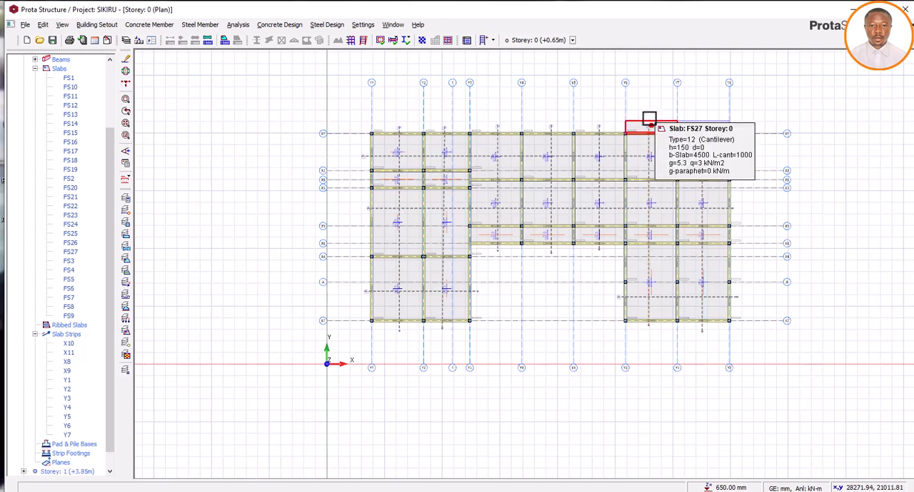
key(Delete)
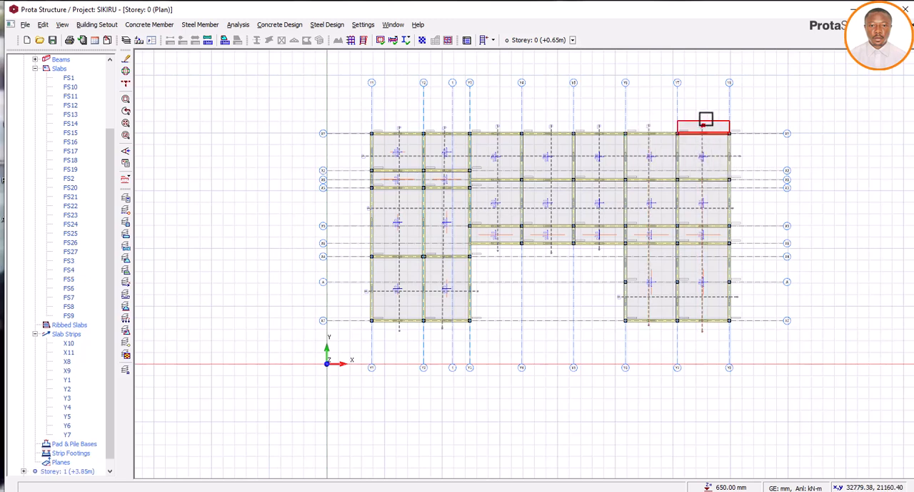
Open the slab settings from the remaining cantilever slab, set the thickness h to 200 mm, and check the load settings
right_click(711, 119)
click(725, 125)
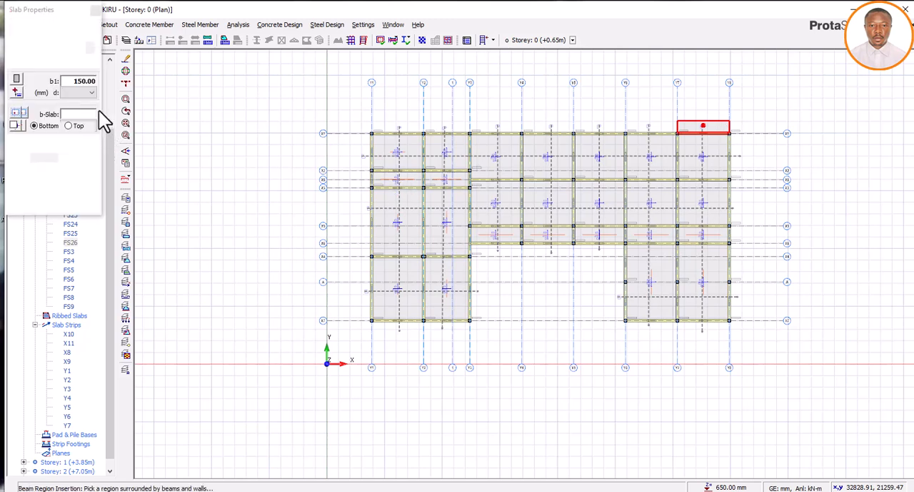
click(94, 82)
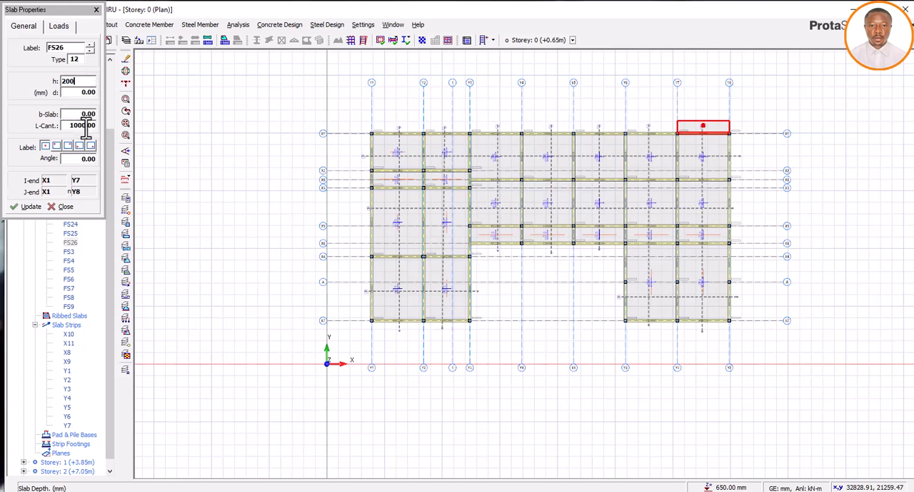
click(68, 31)
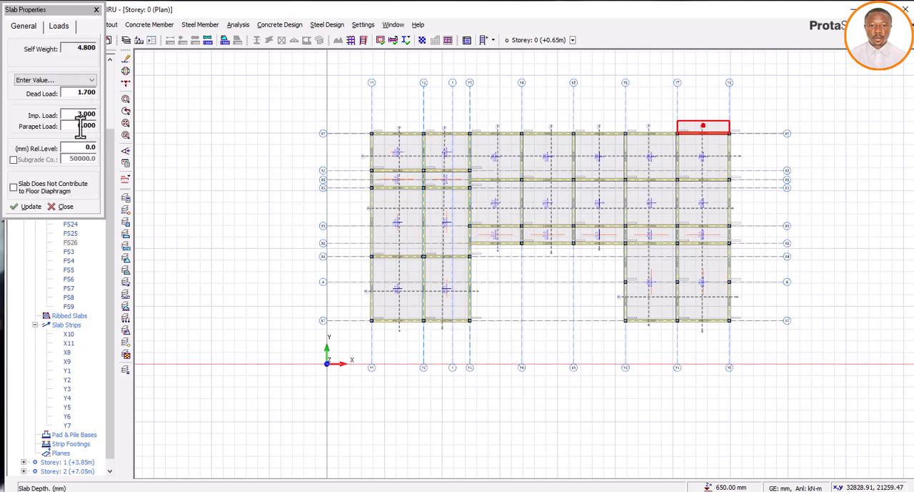
click(24, 30)
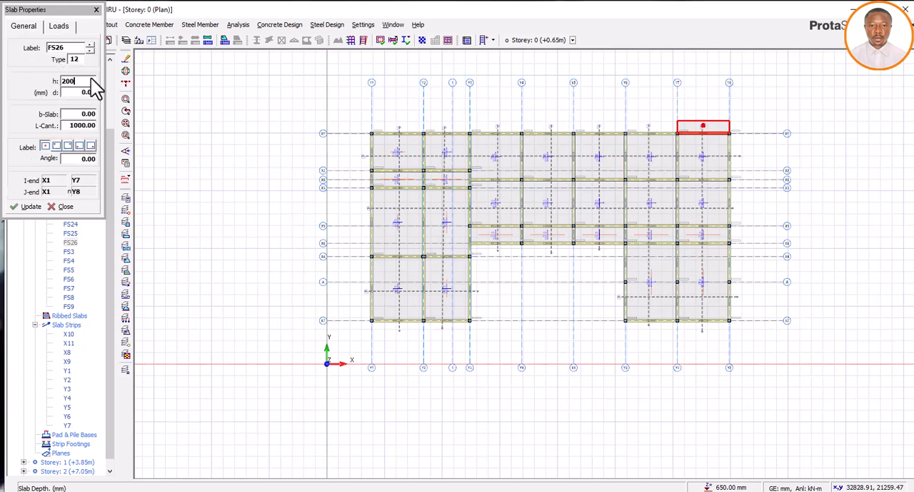
Insert a 200 mm thick cantilever slab, 1000 mm long, outside axis X1 between Y7 and Y6
click(627, 133)
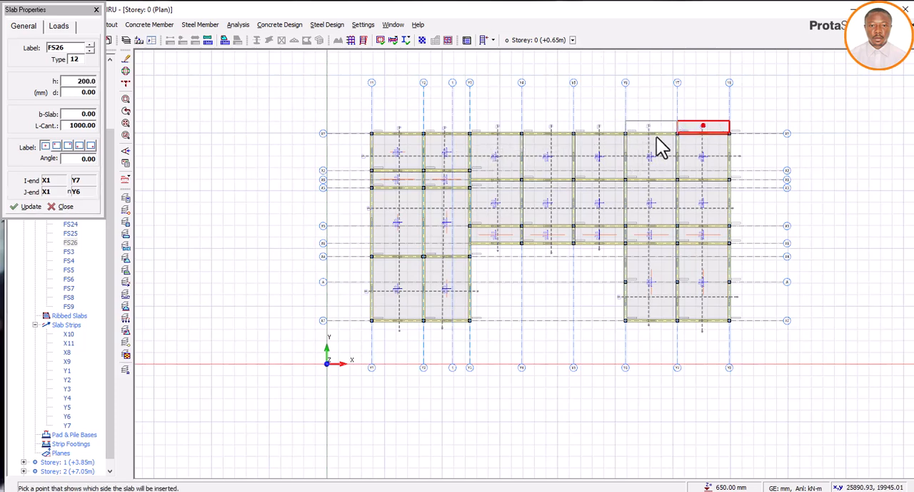
click(708, 126)
scroll(704, 125, up, 6)
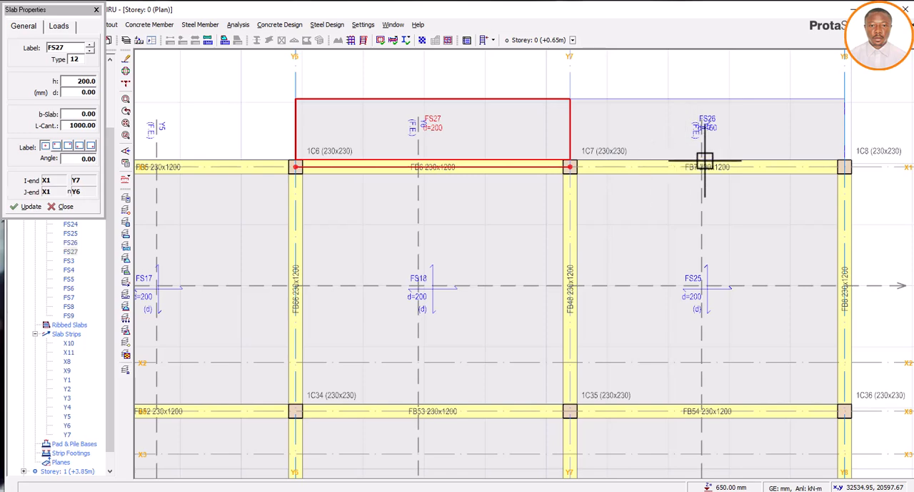
Set the thickness h of the cantilever slab outside axis X1 between Y7 and Y8 to 200 mm
scroll(705, 162, up, 3)
scroll(715, 152, down, 1)
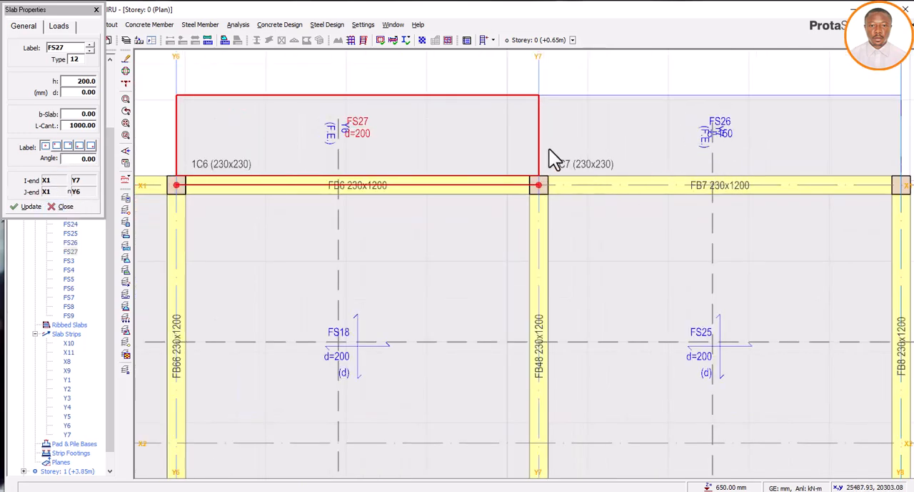
key(Escape)
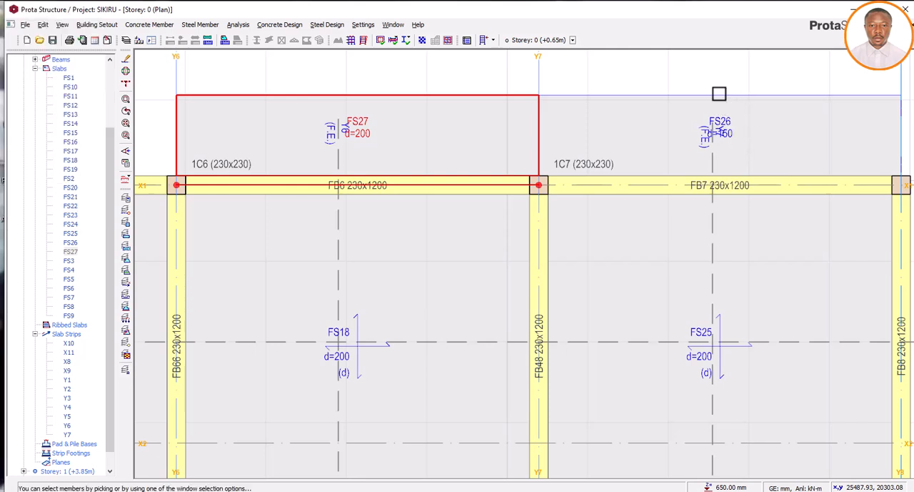
click(719, 94)
right_click(725, 101)
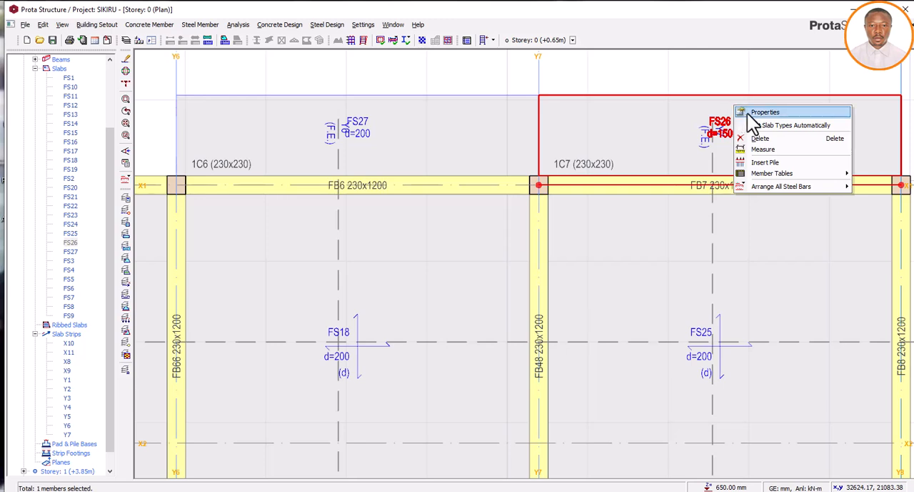
click(740, 111)
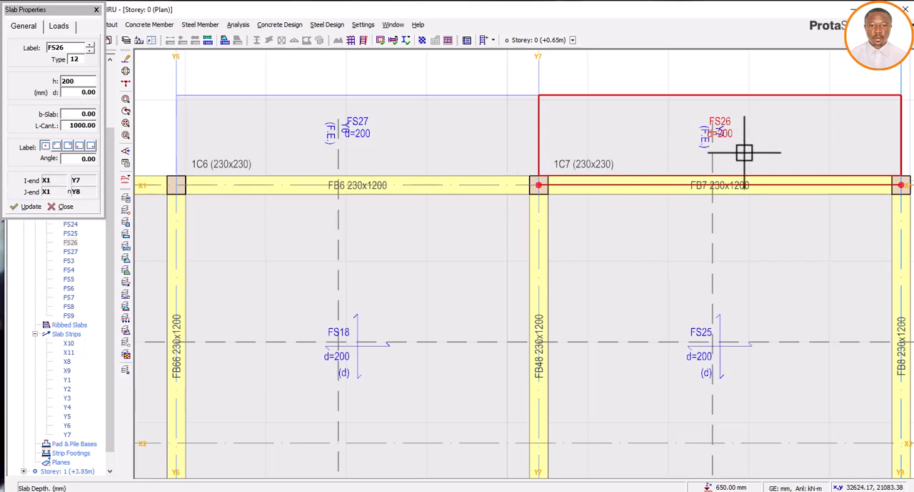
Insert a 200 mm thick, 1000 mm long cantilever slab outside axis X1 between Y6 and Y5
scroll(745, 152, down, 2)
scroll(693, 155, down, 1)
scroll(508, 167, up, 2)
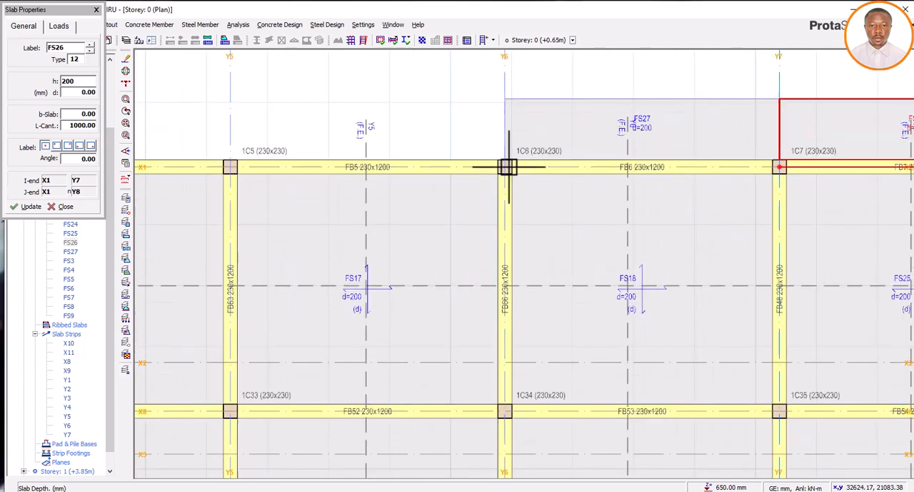
click(505, 166)
click(231, 167)
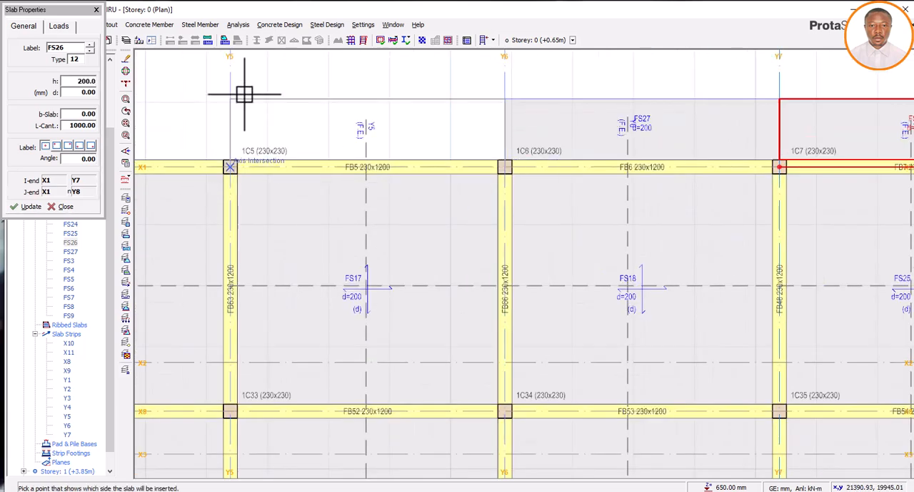
click(613, 187)
Insert a 200 mm thick, 1000 mm long cantilever slab outside axis X1 between Y5 and Y4
scroll(610, 187, down, 4)
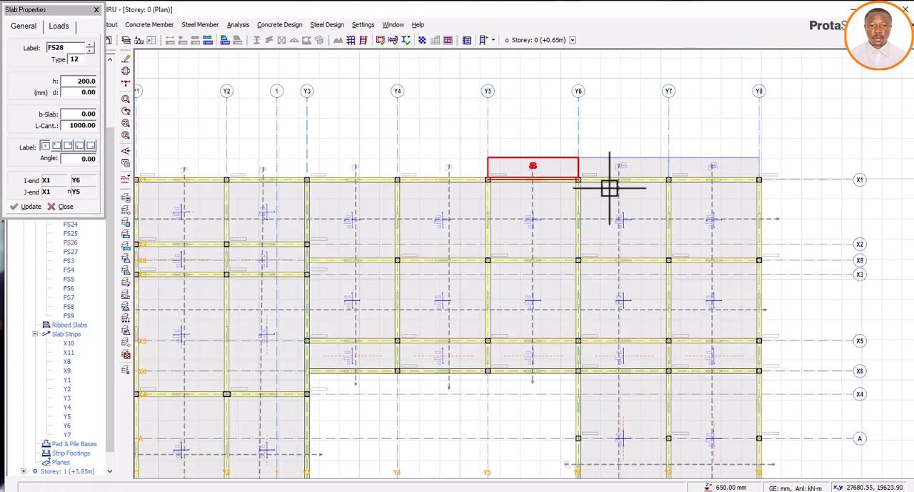
scroll(493, 180, up, 1)
scroll(496, 181, up, 1)
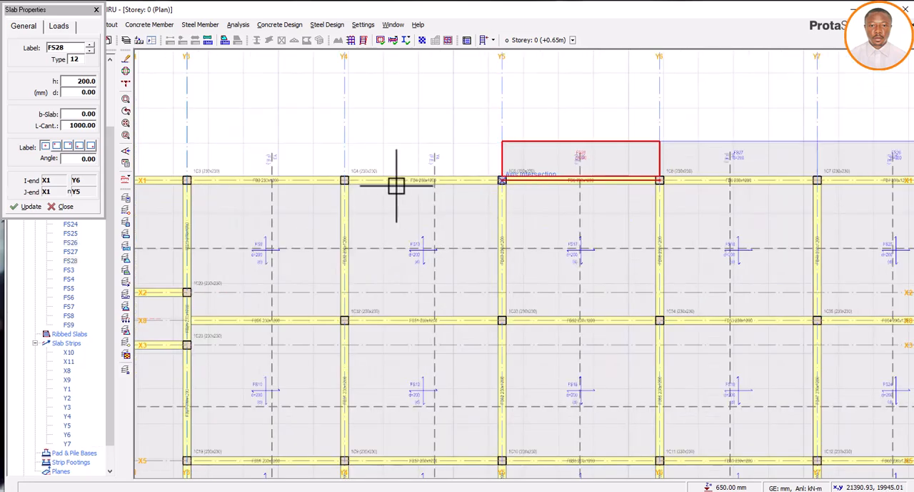
click(329, 121)
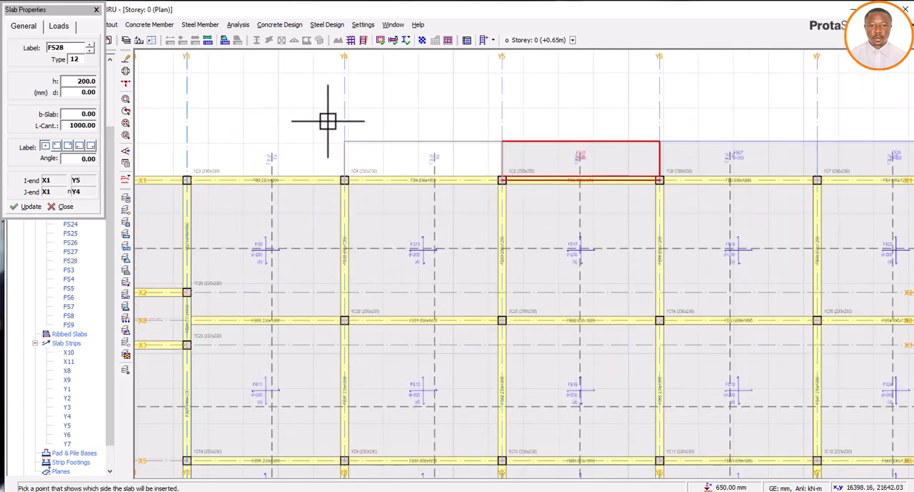
click(650, 188)
Continue the 200 mm thick, 1000 mm long cantilever slabs outside axis X1 bay by bay through Y4, Y3, Y2 and Y1
scroll(690, 192, down, 3)
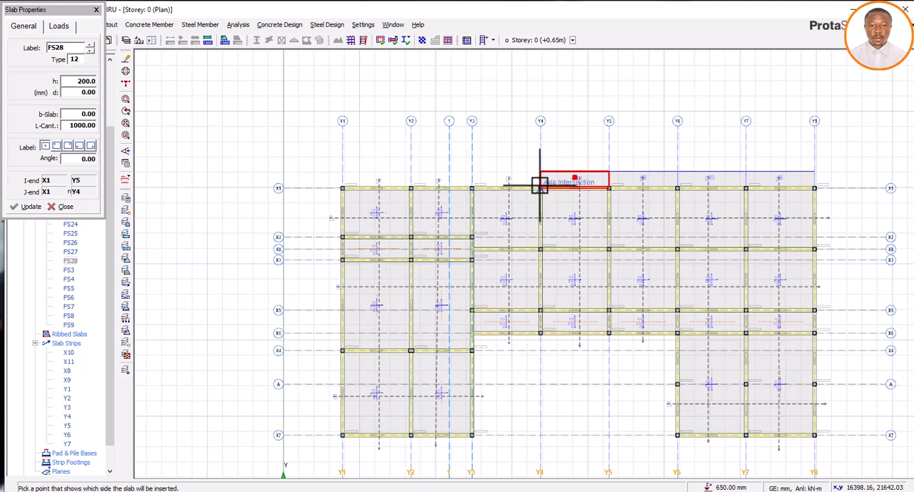
click(472, 188)
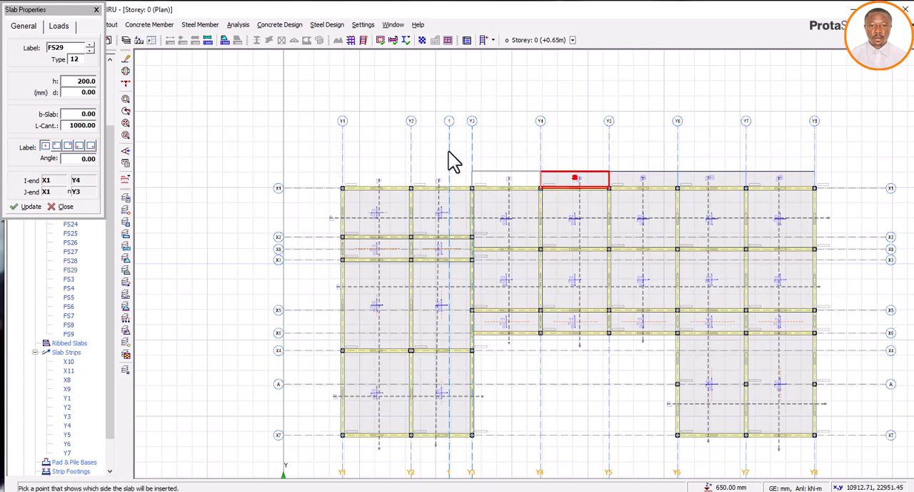
click(482, 197)
click(473, 190)
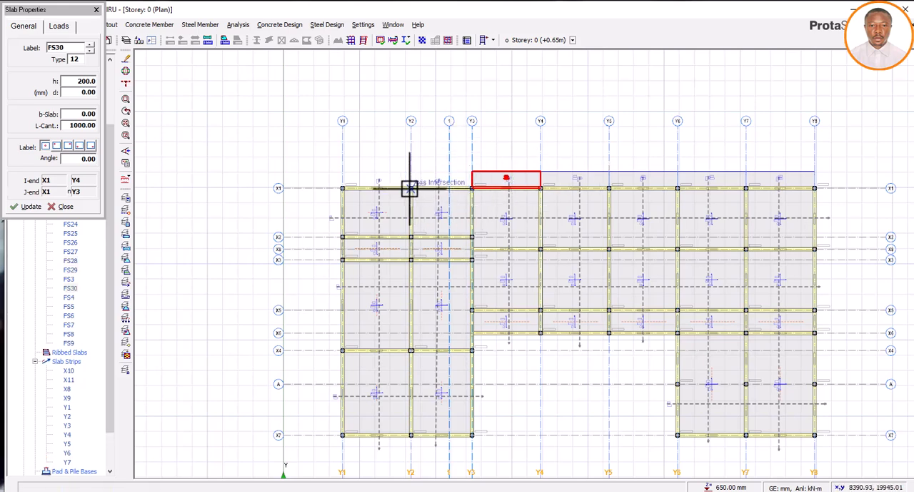
click(410, 188)
click(414, 184)
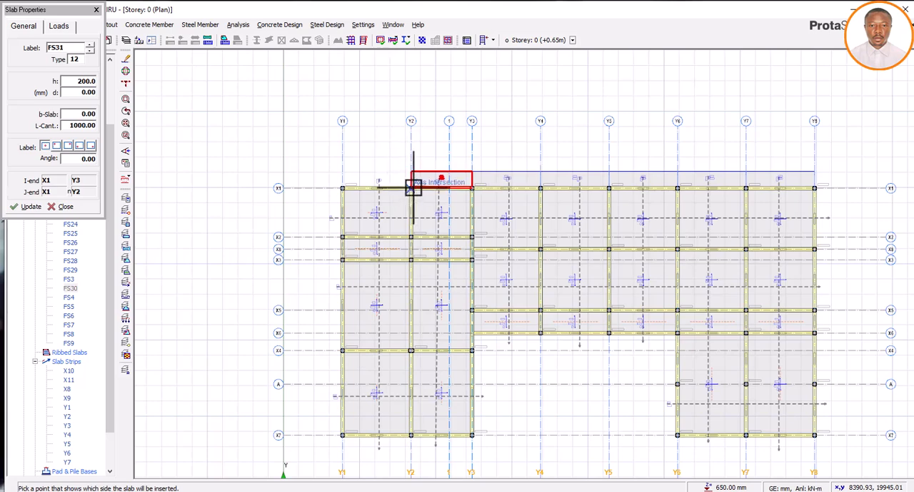
click(343, 188)
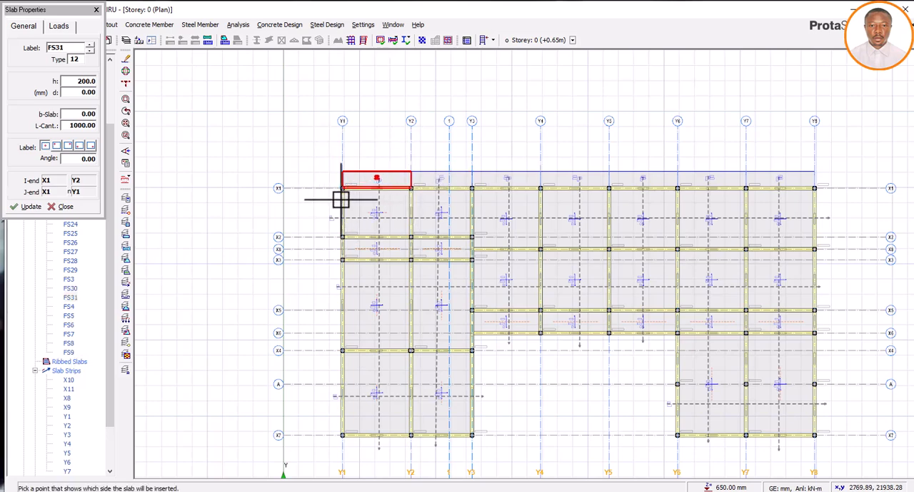
scroll(339, 196, up, 2)
click(348, 177)
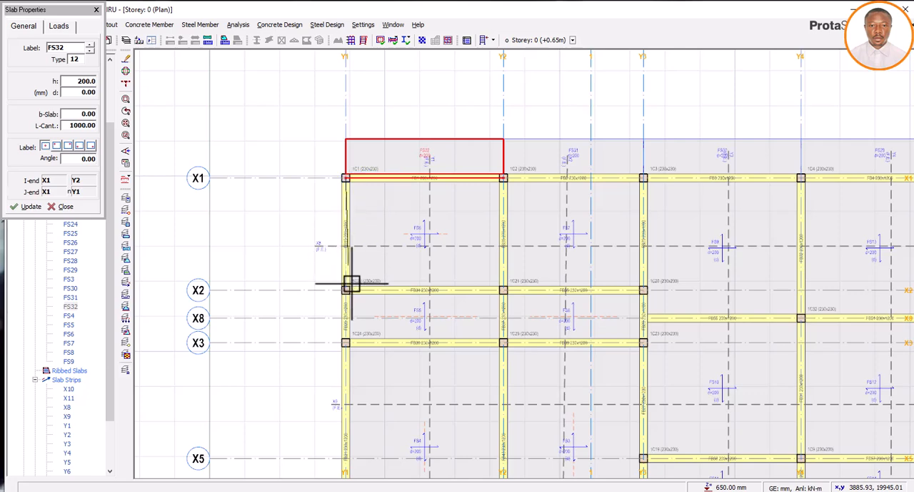
Insert 200 mm thick, 1000 mm long cantilever slabs outside axis Y1 between X1 and X2, X2 and X3, and X3 and X4
click(287, 262)
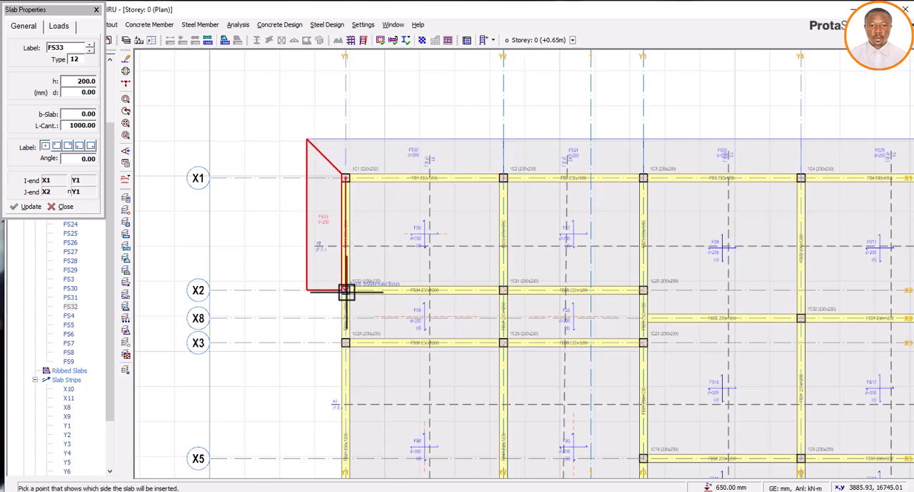
click(418, 179)
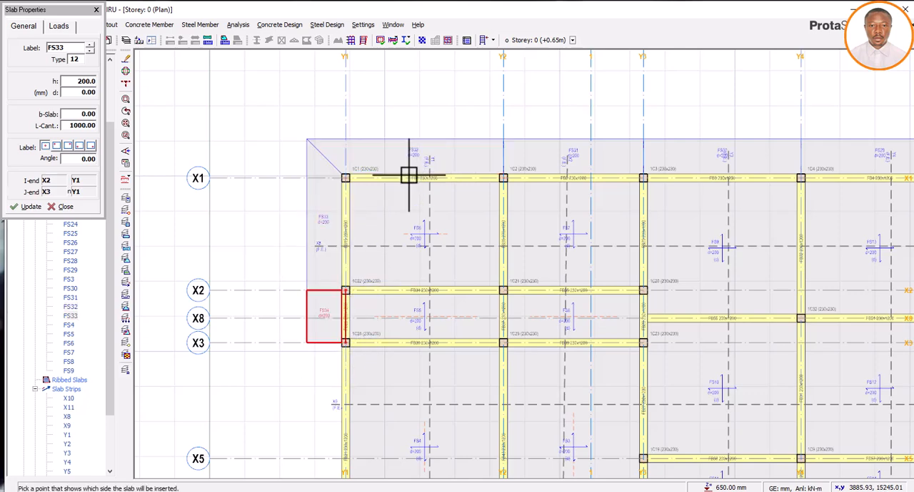
scroll(396, 189, down, 3)
scroll(392, 294, up, 2)
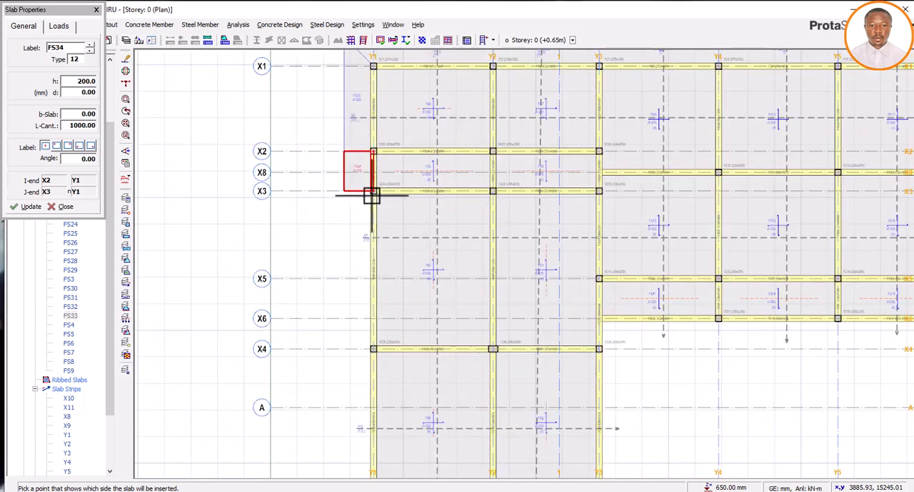
click(378, 347)
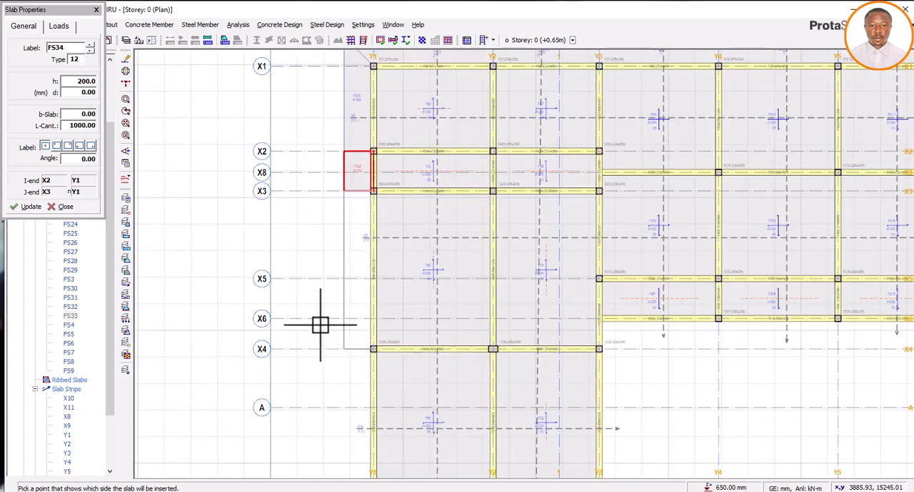
click(368, 183)
Insert a 200 mm thick, 1000 mm long cantilever slab outside axis Y1 between X4 and X7
scroll(378, 203, down, 3)
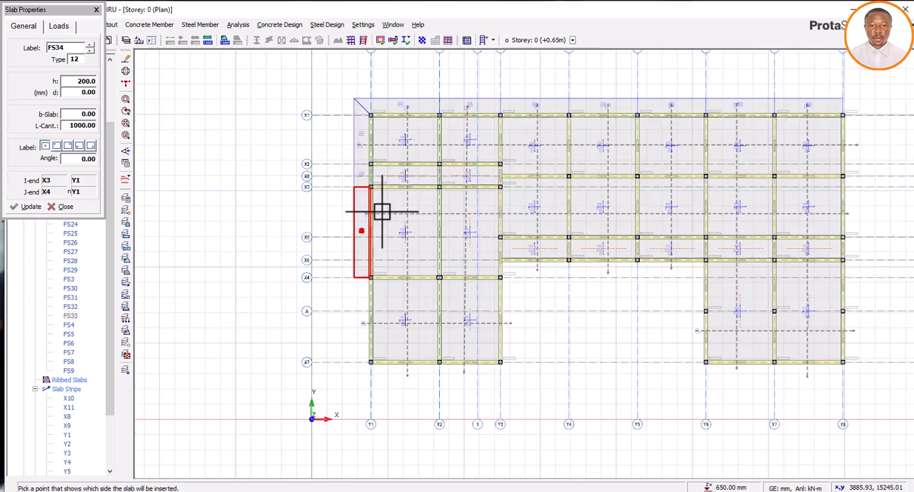
scroll(370, 345, up, 3)
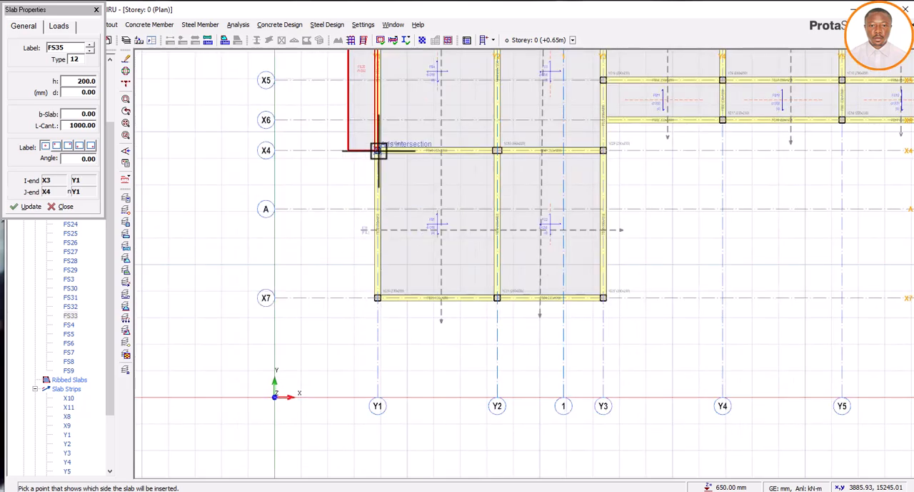
click(378, 296)
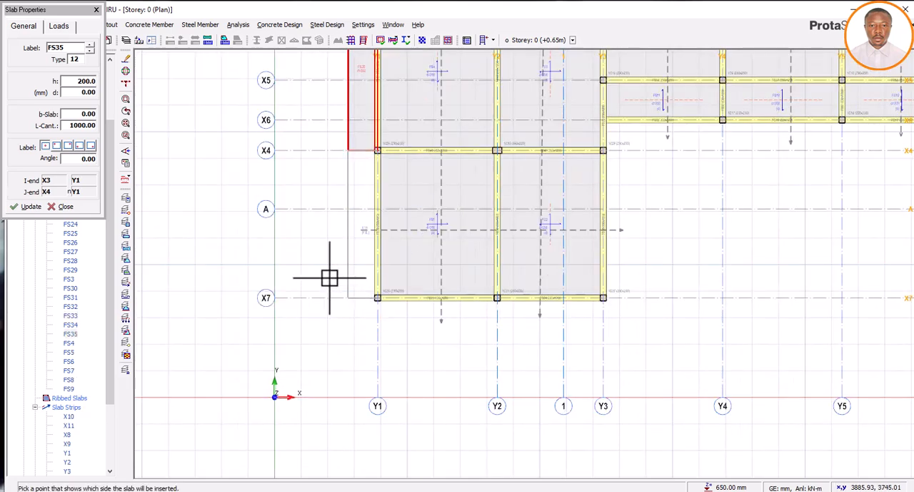
click(392, 334)
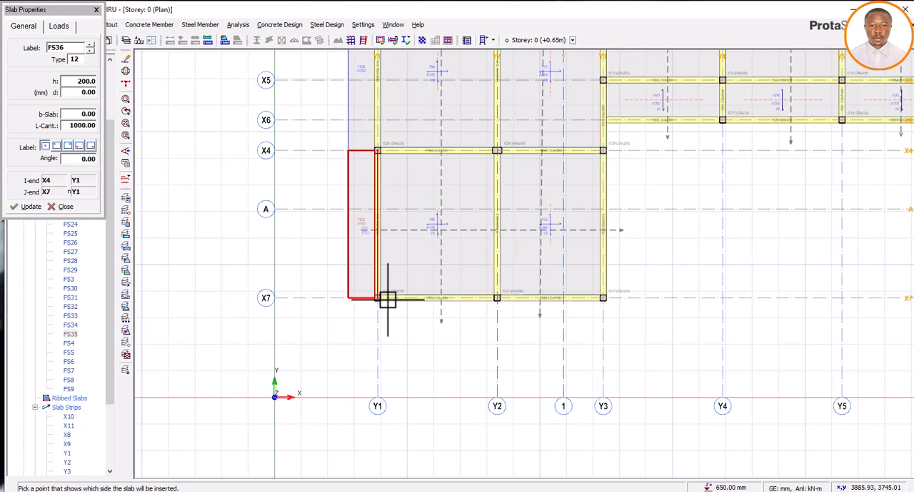
Insert 1000 mm long cantilever slabs, 200 mm thick, outside axis X7 between Y1 and Y2 and between Y2 and Y3
click(498, 299)
click(500, 310)
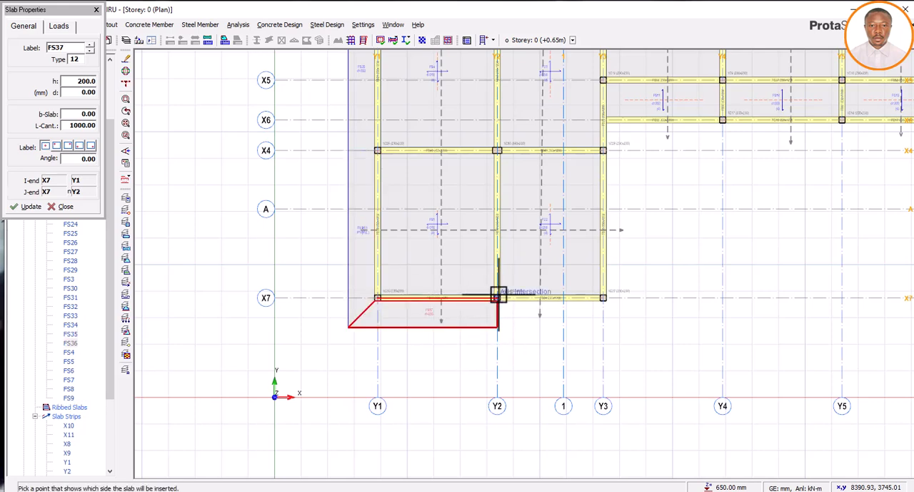
click(604, 299)
click(608, 321)
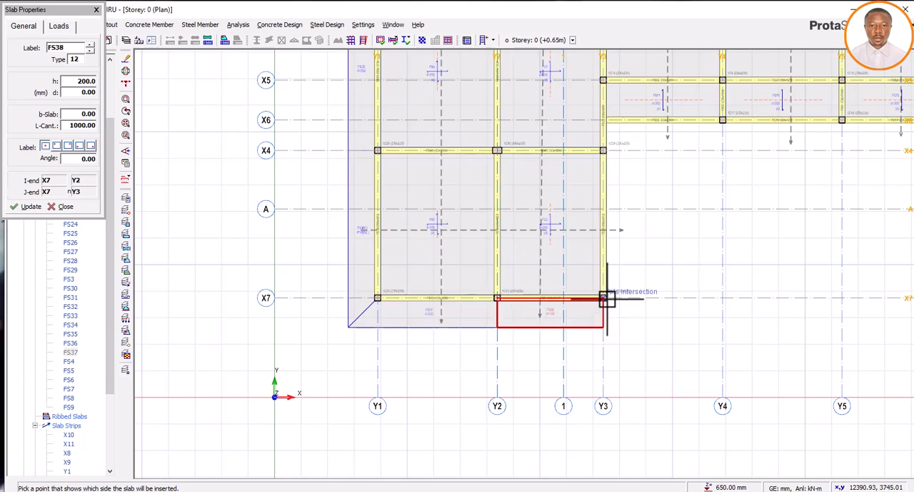
Insert 1000 mm long cantilever slabs, 200 mm thick, outside axis Y3 between X7 and X4 and between X4 and X6
click(603, 150)
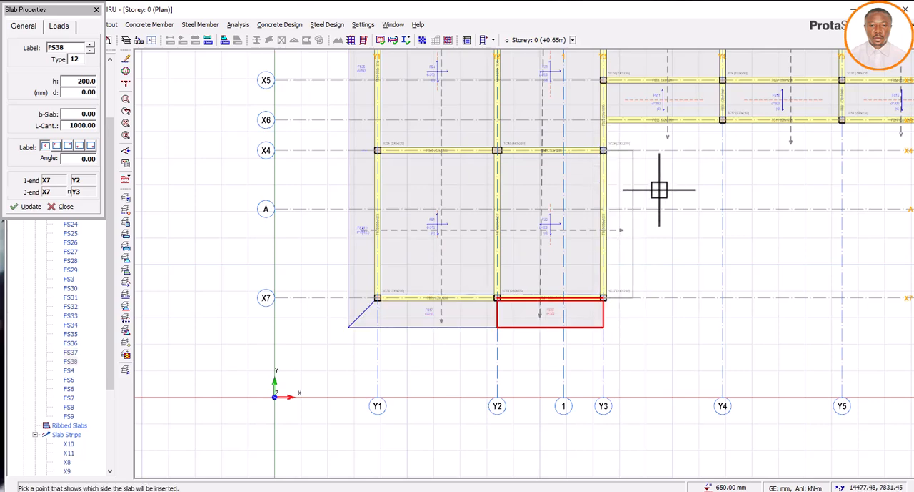
click(658, 189)
scroll(496, 325, down, 3)
scroll(554, 208, up, 2)
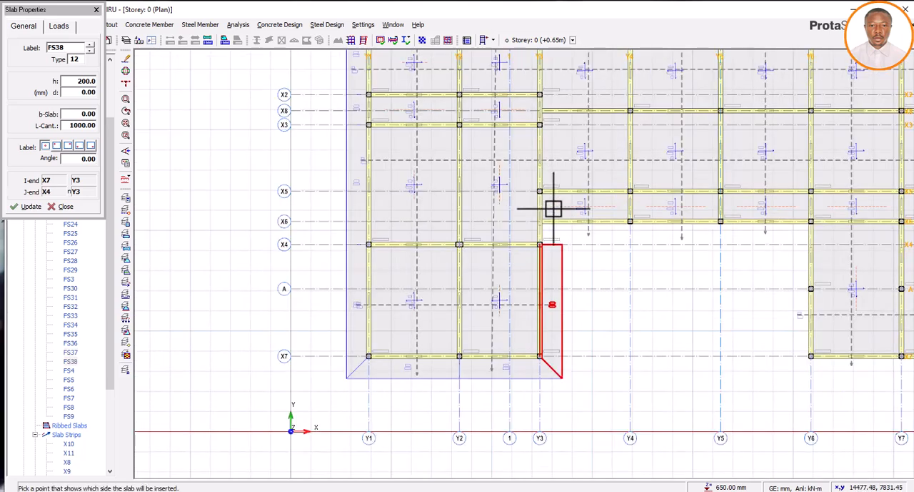
scroll(554, 208, up, 2)
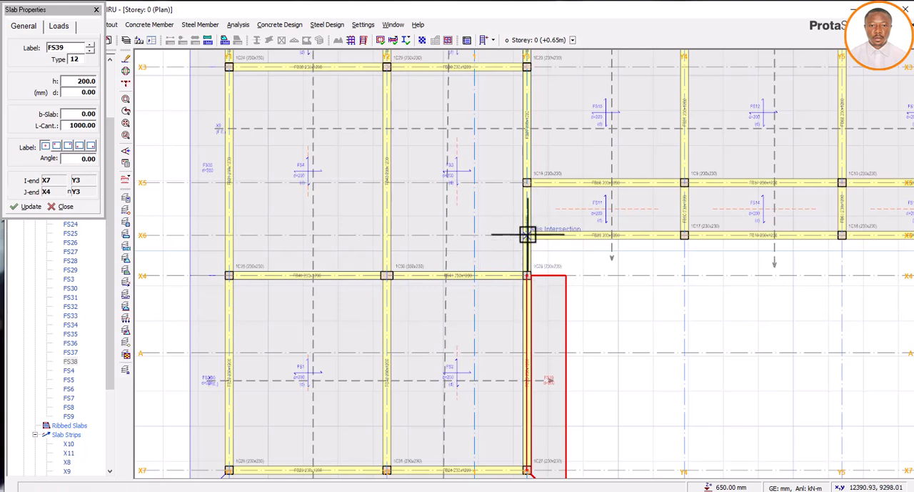
click(528, 234)
click(578, 253)
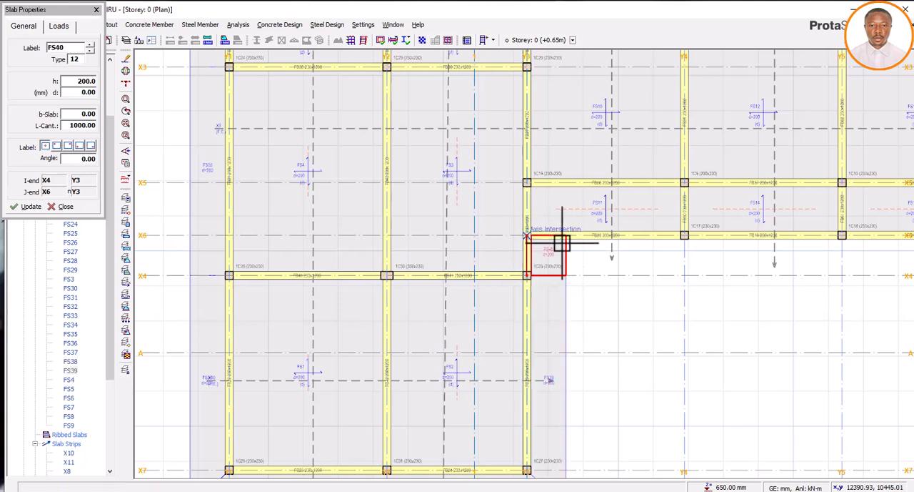
Insert 200 mm thick, 1000 mm long cantilever slabs outside axis X6 in each bay from Y3 to Y6, and outside axis Y6 between X6 and A
click(685, 235)
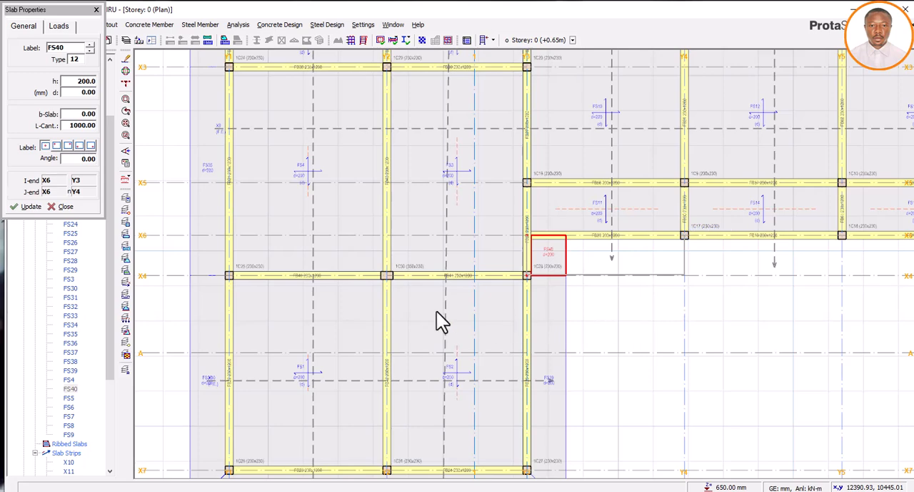
scroll(449, 313, down, 3)
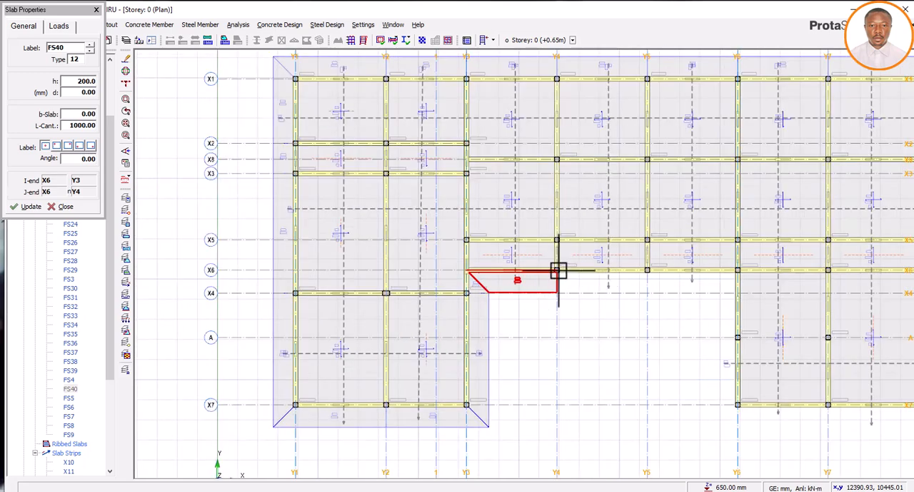
click(558, 271)
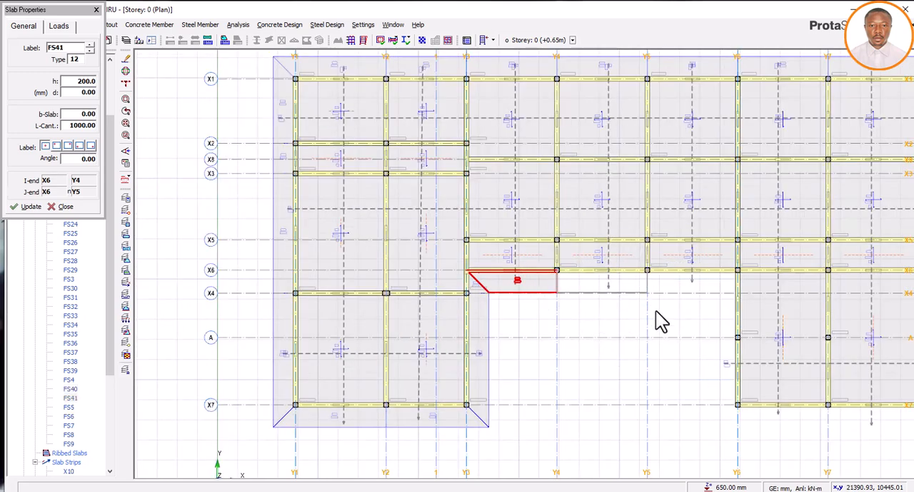
click(652, 270)
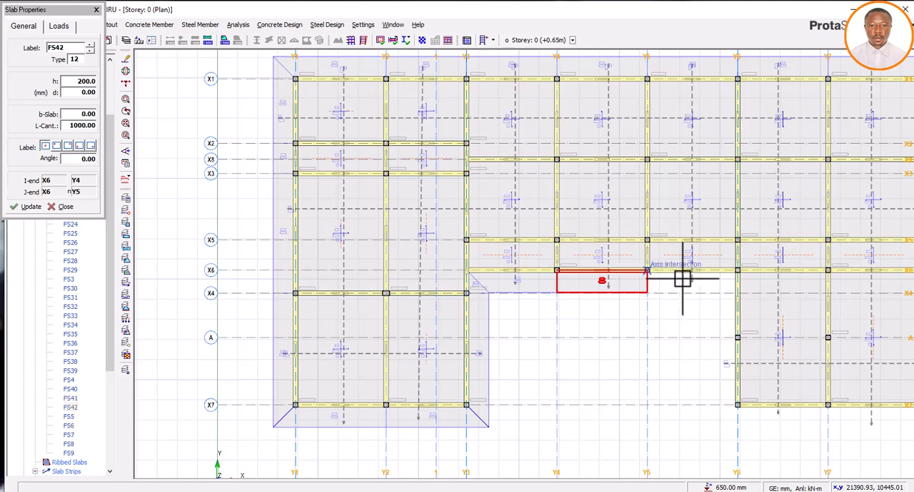
click(744, 271)
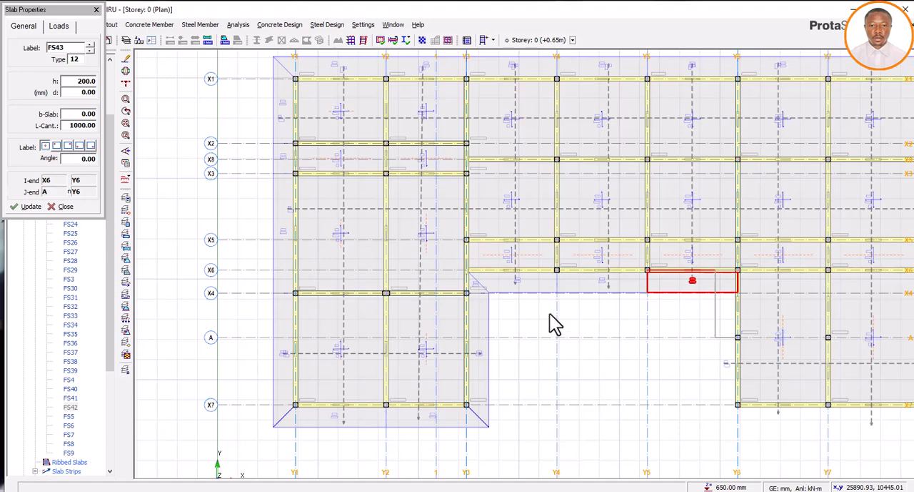
scroll(547, 343, down, 4)
scroll(622, 386, up, 8)
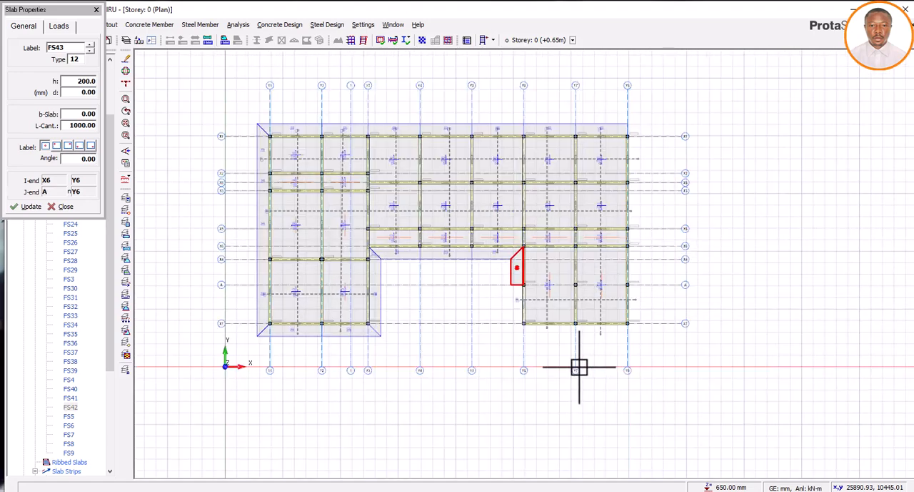
Insert 200 mm thick, 1000 mm long cantilever slabs outside axis Y6 between A and X7, and outside axis X7 in each bay from Y6 to Y8
click(511, 249)
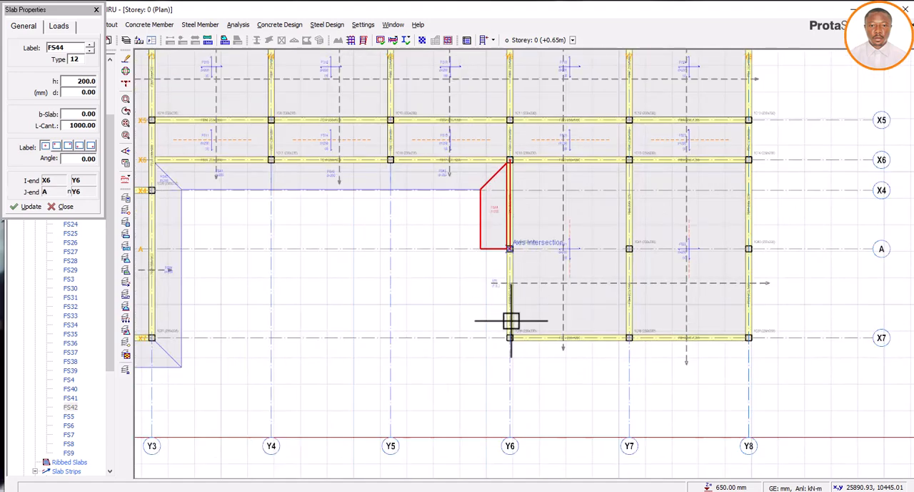
click(510, 336)
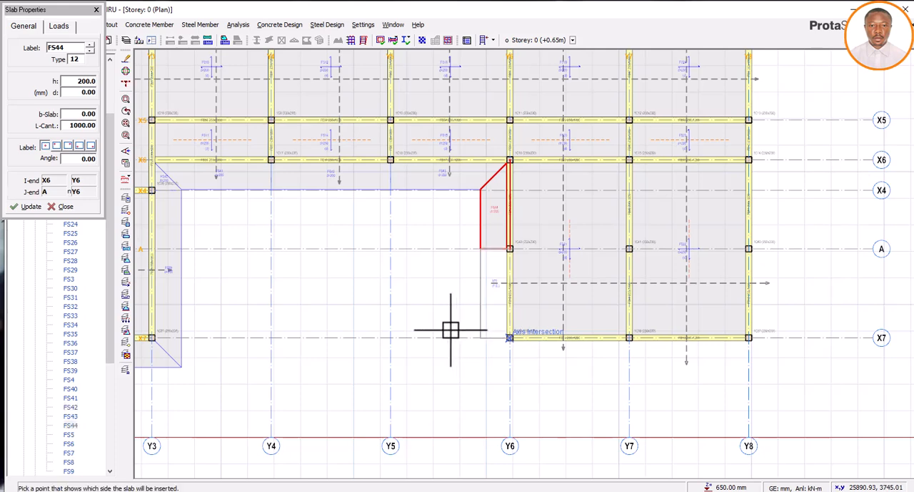
click(510, 339)
click(630, 338)
click(598, 390)
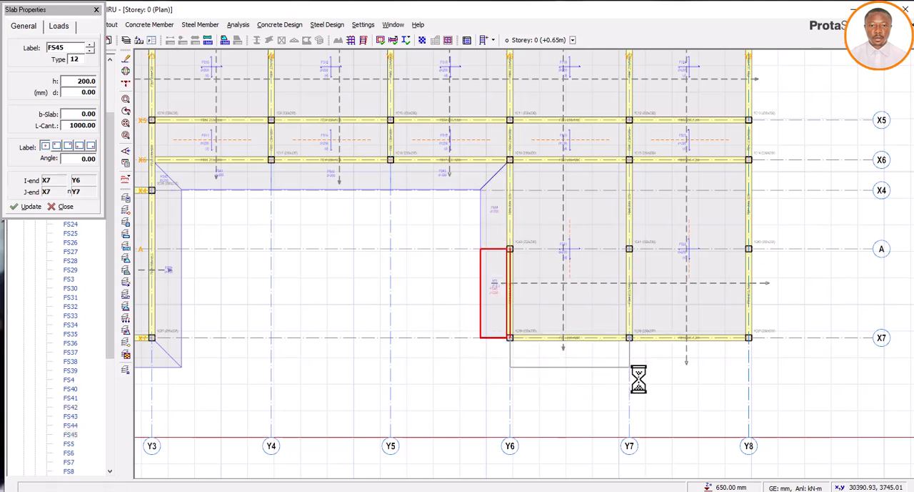
click(629, 337)
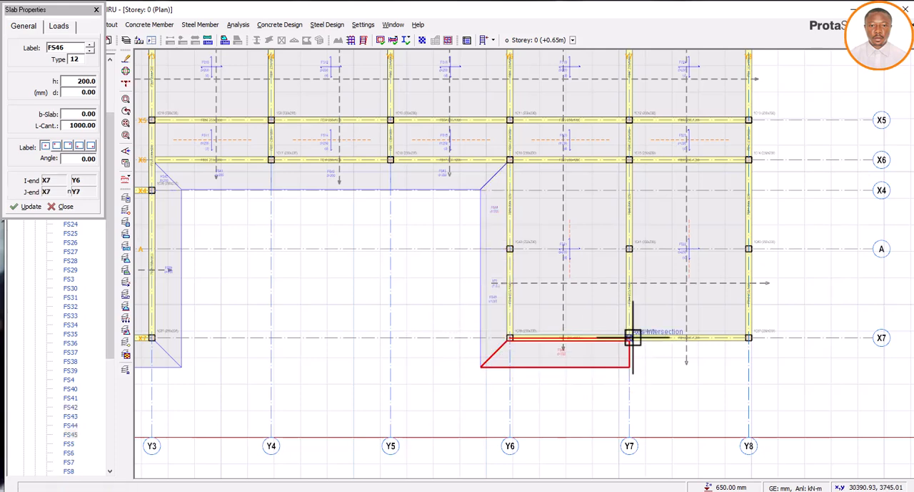
click(749, 337)
click(770, 357)
Insert 1000 mm long cantilever slabs, 200 mm thick, outside axis Y8 between X7 and A and between A and X6
click(749, 338)
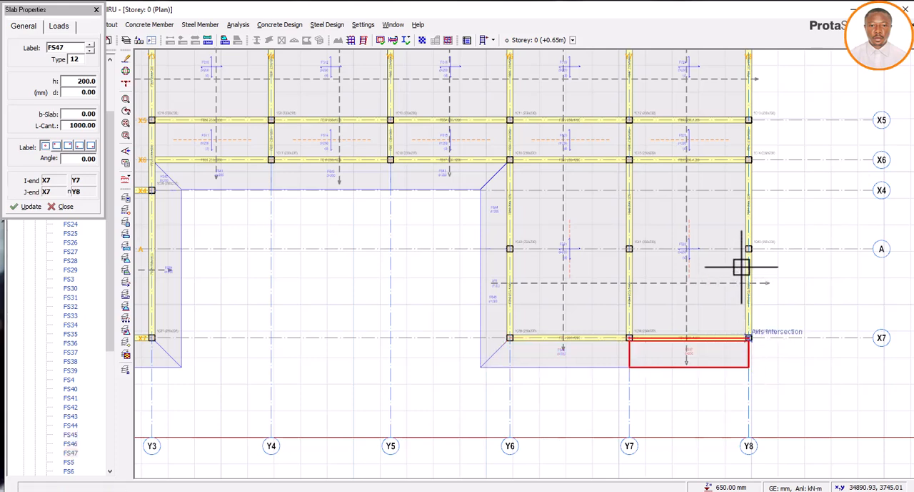
click(749, 249)
click(757, 261)
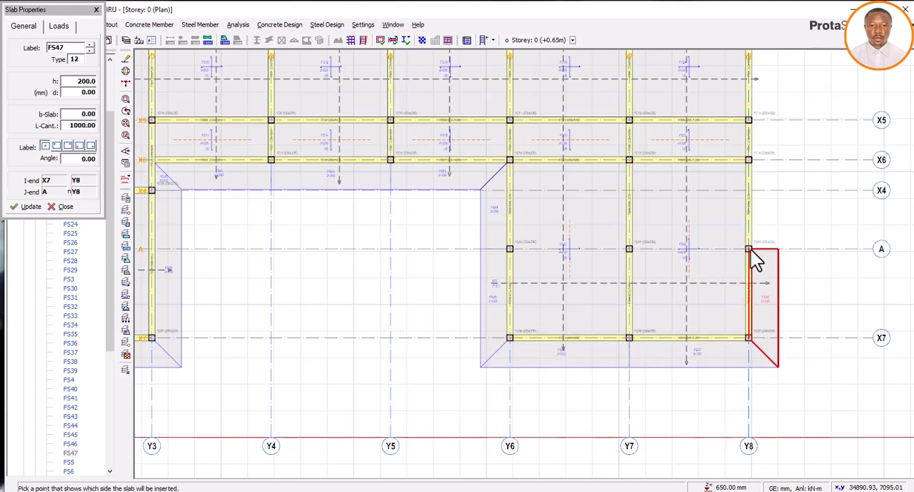
click(754, 160)
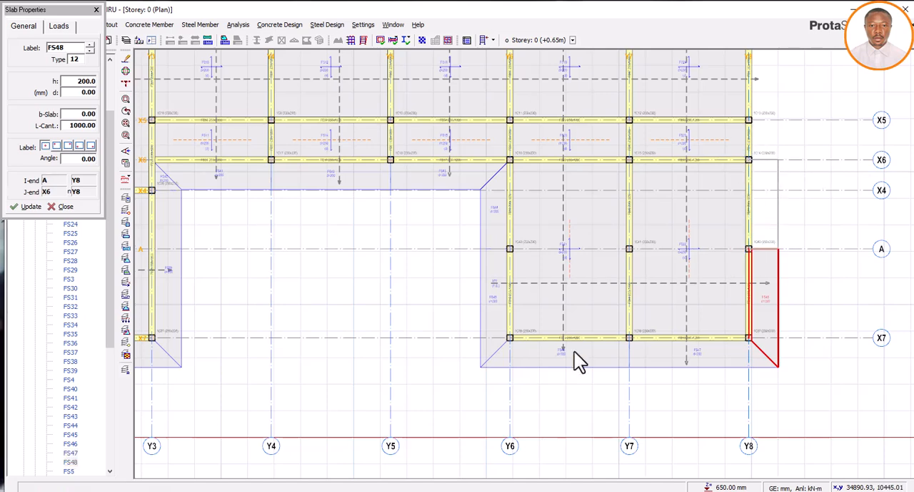
Insert 200 mm thick, 1000 mm long cantilever slabs outside axis Y8 between X6 and X5 and between X5 and X8
scroll(481, 434, down, 2)
scroll(655, 243, up, 1)
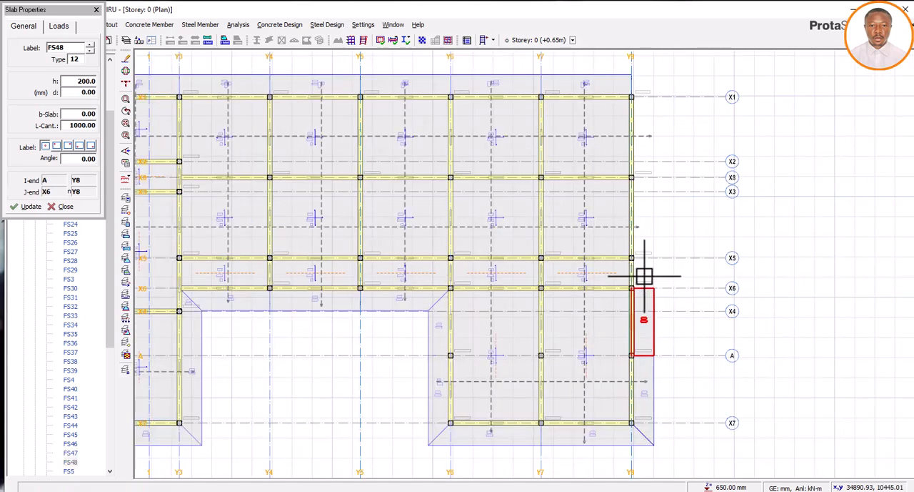
scroll(645, 277, up, 1)
click(626, 300)
click(631, 261)
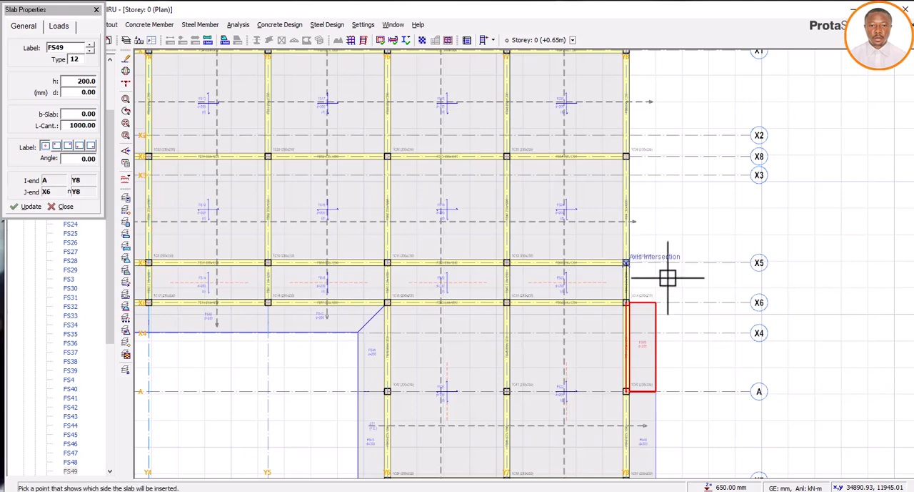
click(634, 262)
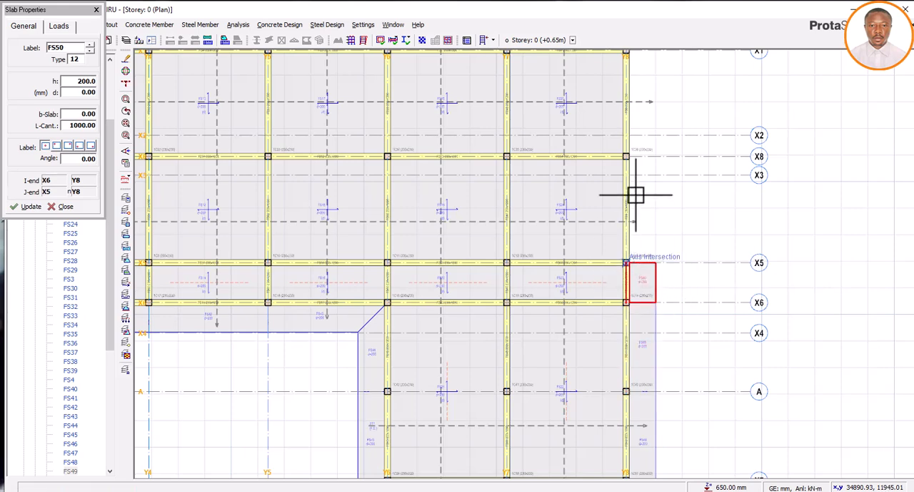
click(628, 154)
click(686, 224)
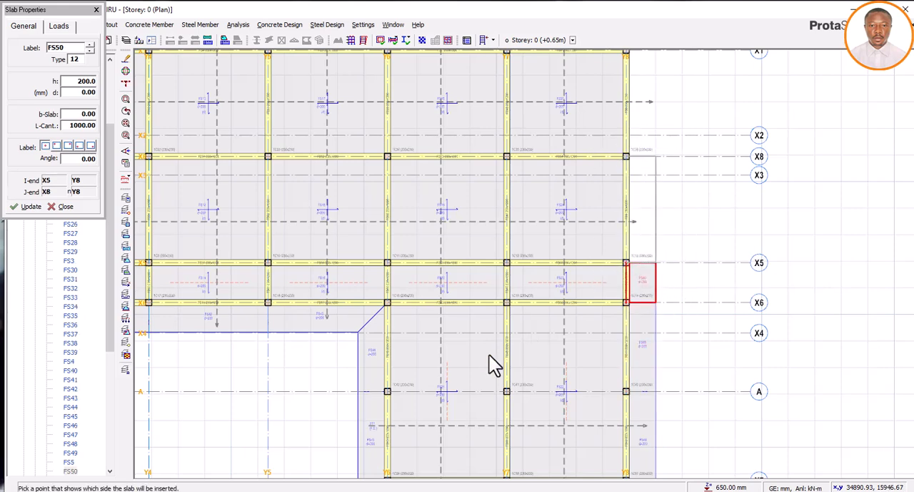
Insert the last 200 mm thick, 1000 mm long cantilever slab outside axis Y8 between X8 and X1, and finish slab insertion
scroll(562, 198, down, 3)
scroll(519, 302, up, 3)
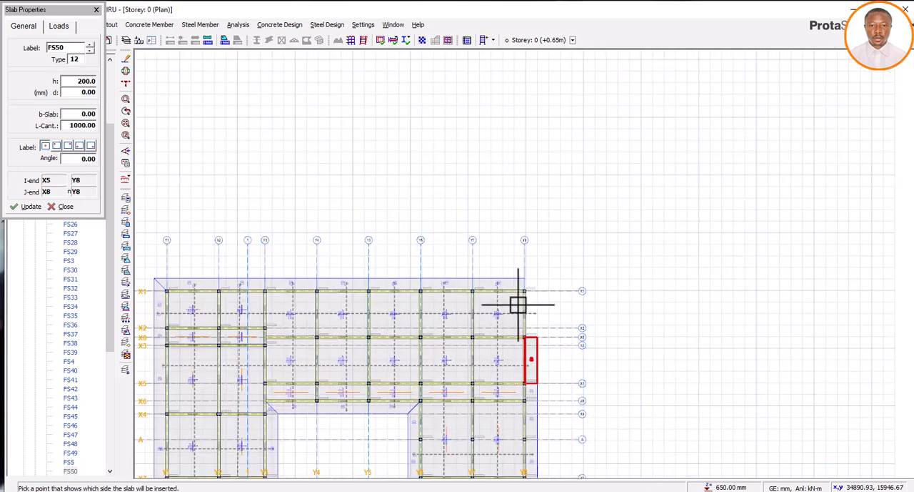
drag(525, 360, 526, 255)
click(600, 283)
click(601, 289)
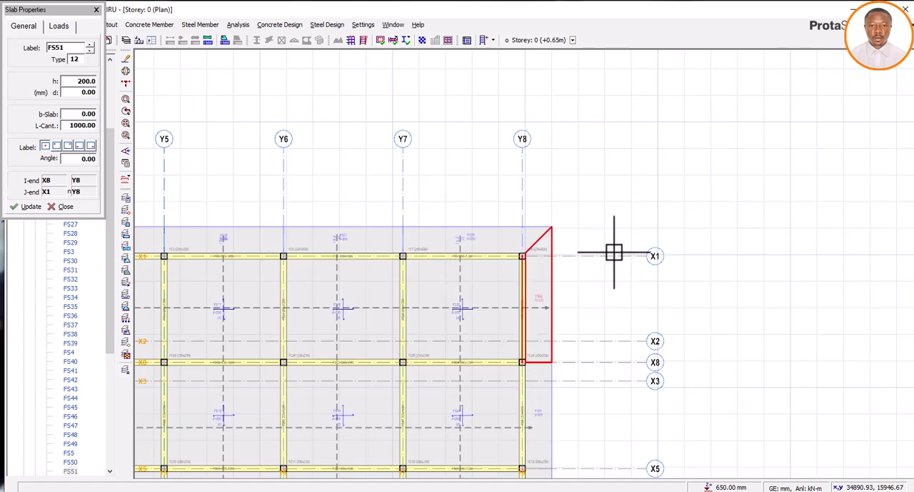
scroll(612, 246, down, 6)
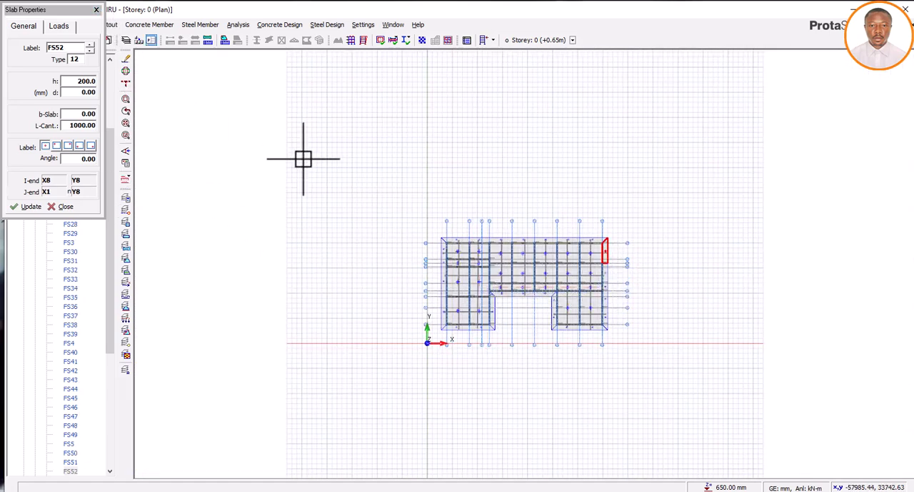
click(96, 10)
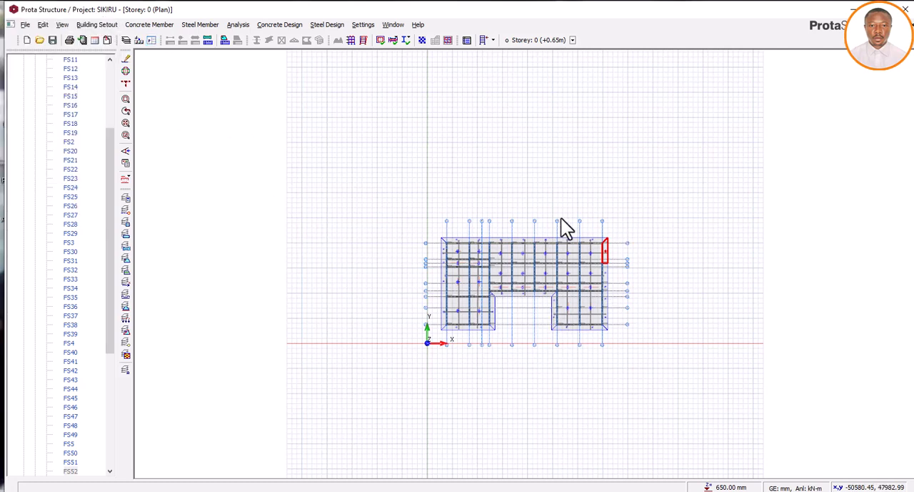
Examine the raft's new perimeter cantilever slabs and edge beams in the Storey 0 3D view
scroll(77, 97, up, 5)
double_click(71, 96)
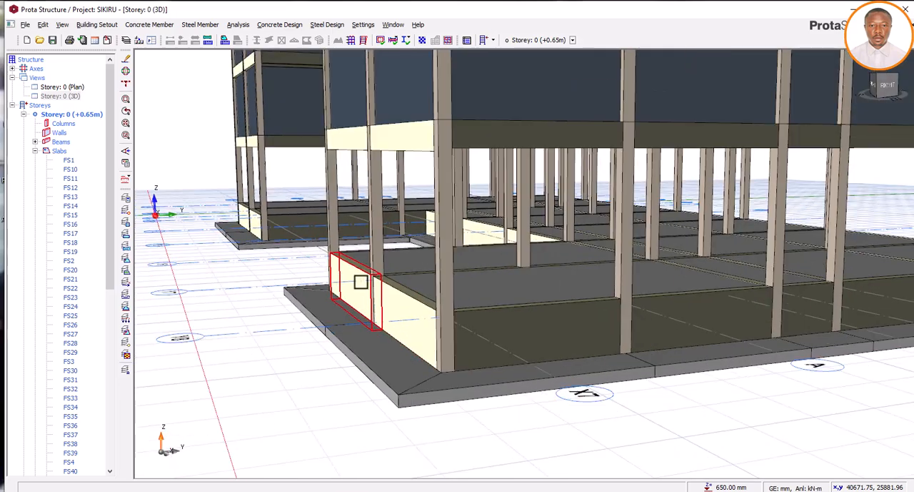
scroll(373, 286, down, 3)
middle_drag(373, 293, 377, 342)
scroll(376, 342, up, 5)
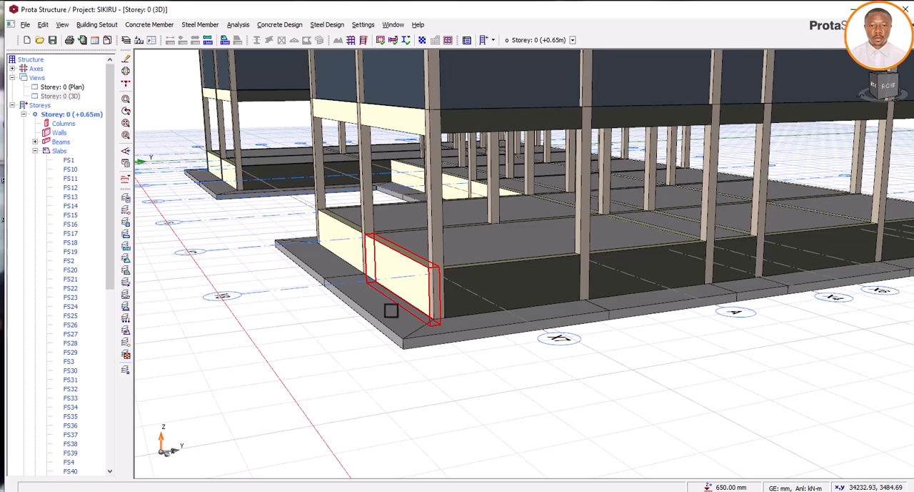
mouse_move(378, 316)
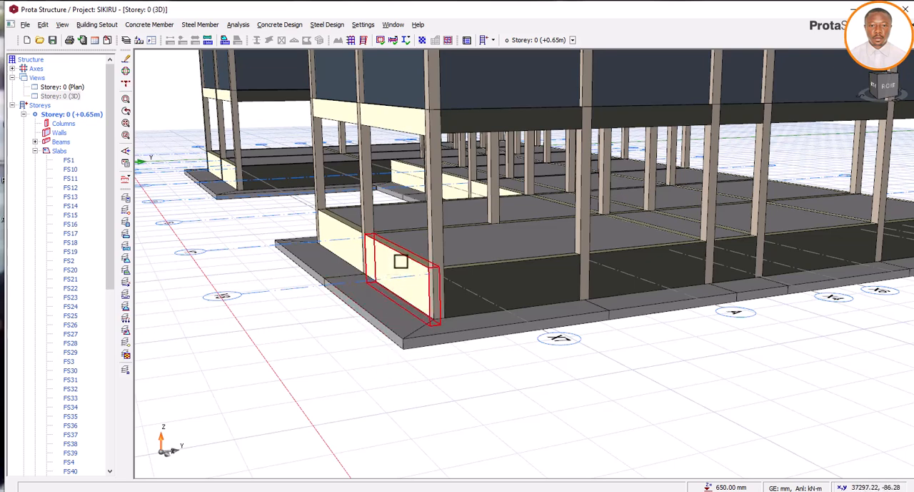
mouse_move(407, 259)
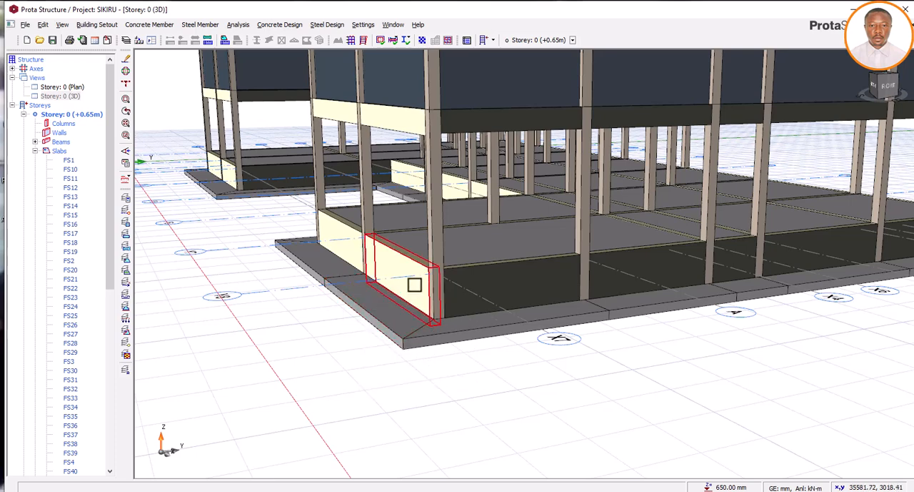
middle_drag(415, 289, 478, 330)
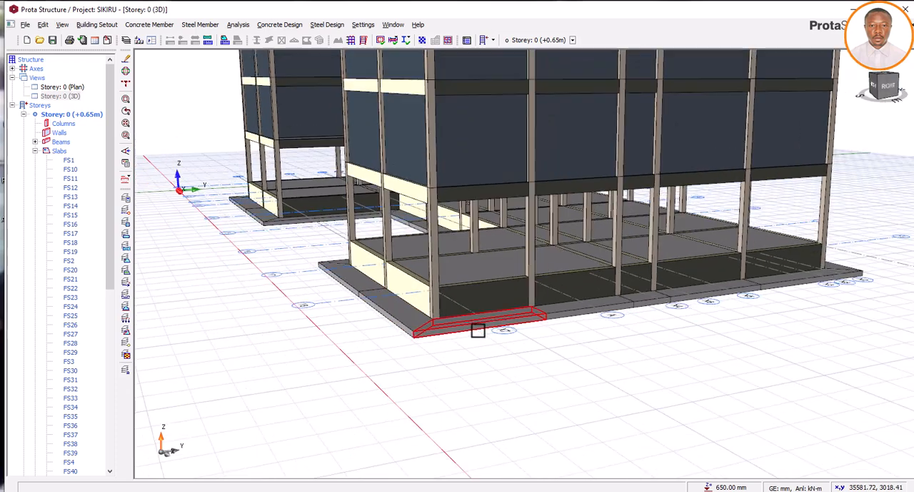
scroll(455, 327, down, 3)
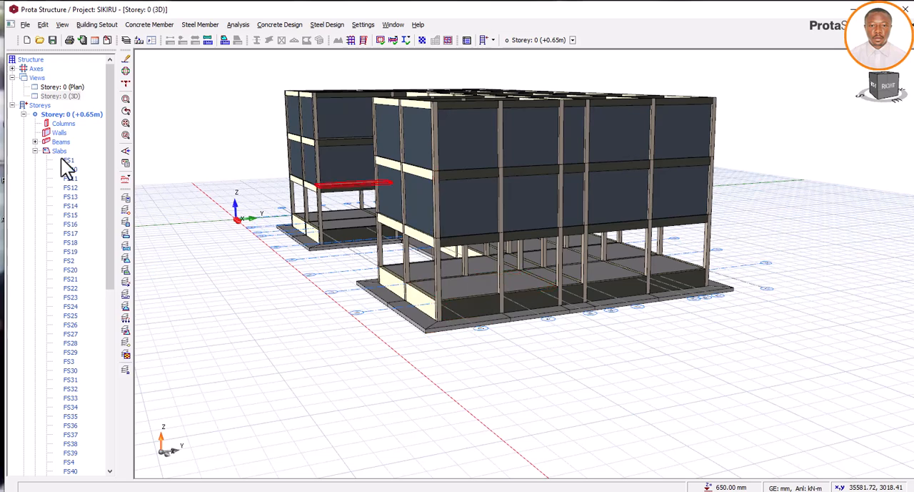
Return to the Storey 0 plan, replace the existing raft finite element model, and generate and analyse the new mesh
double_click(75, 88)
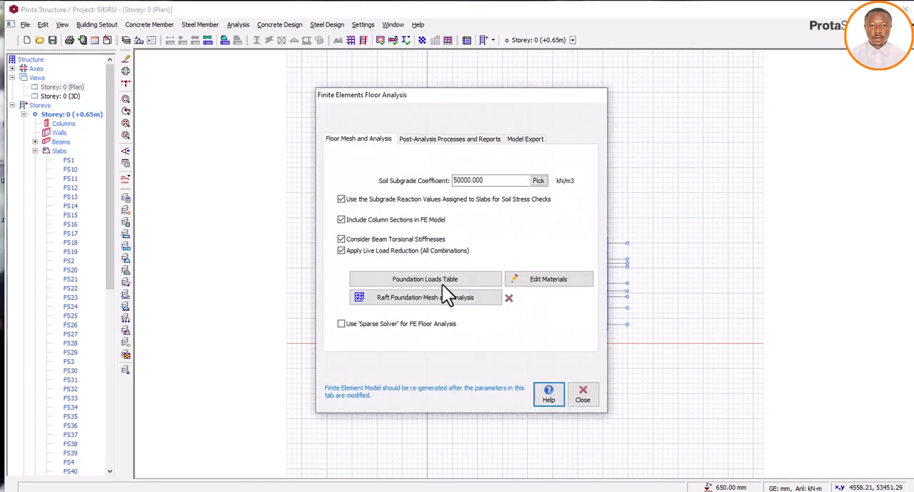
click(406, 303)
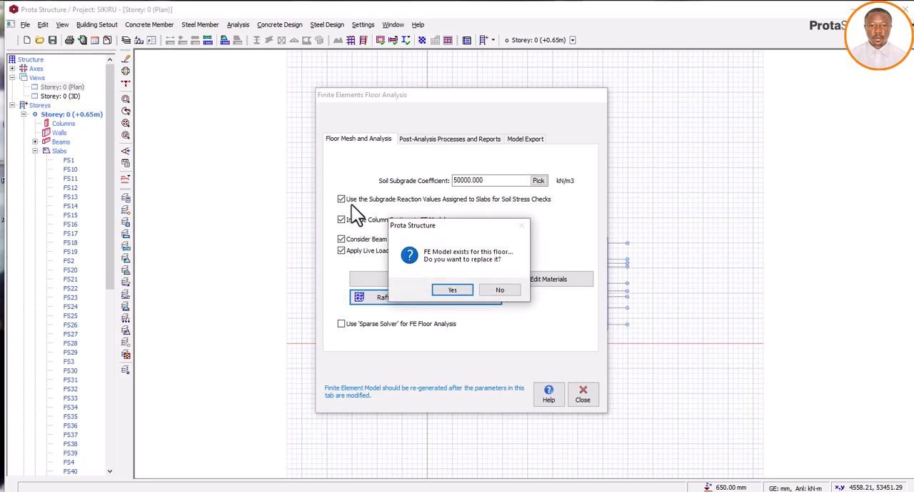
click(455, 289)
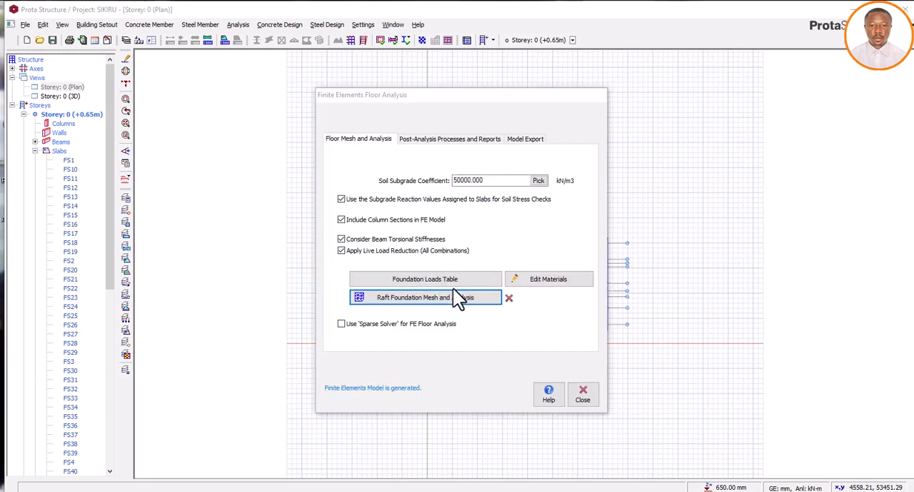
click(466, 293)
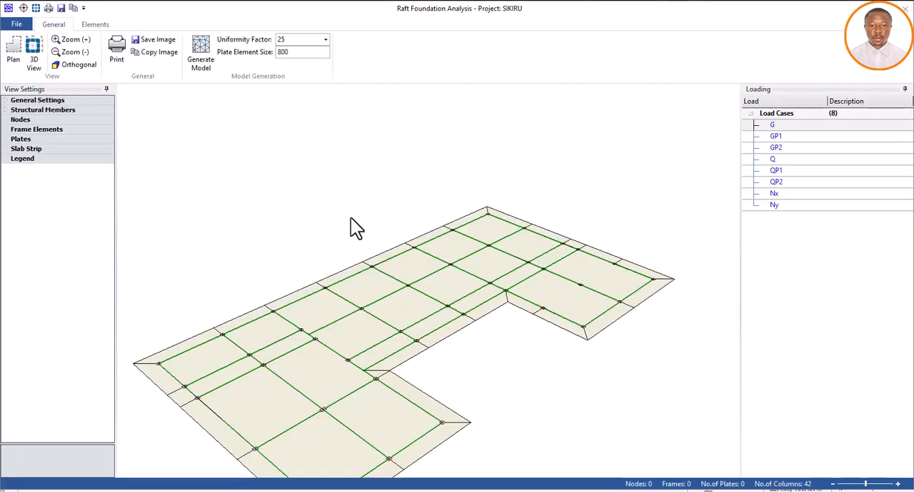
click(202, 56)
click(202, 51)
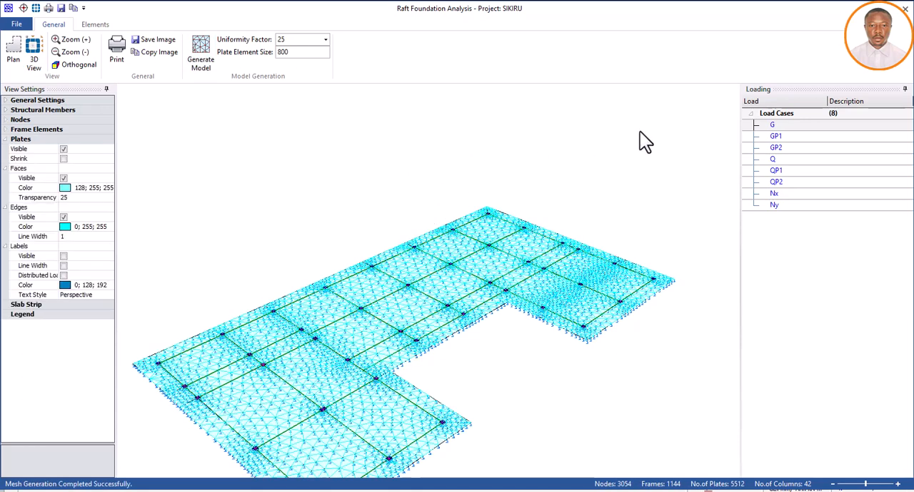
click(906, 9)
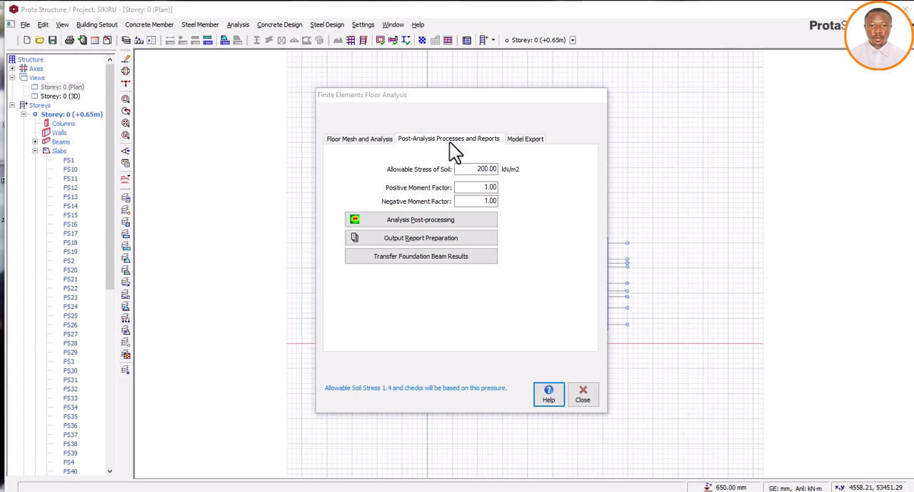
Set the allowable stress of soil to 48 kN/m2 and start the raft's analysis post-processing
double_click(474, 173)
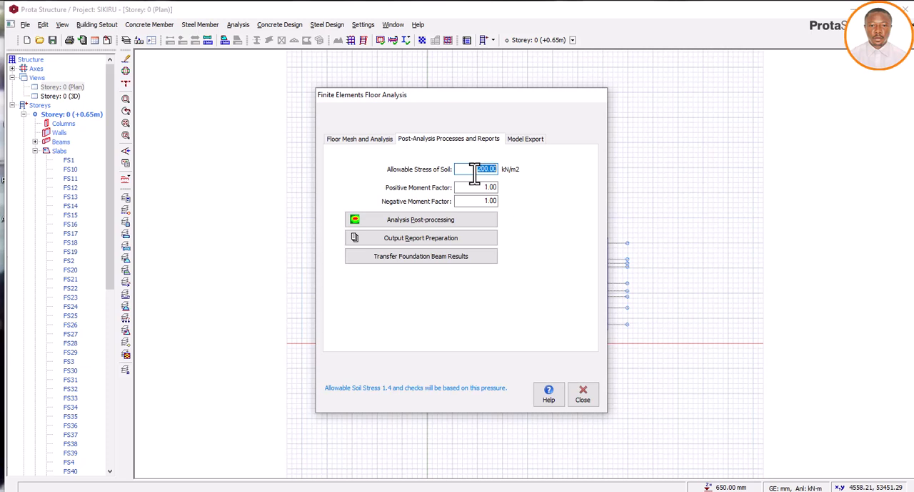
text(48)
click(422, 222)
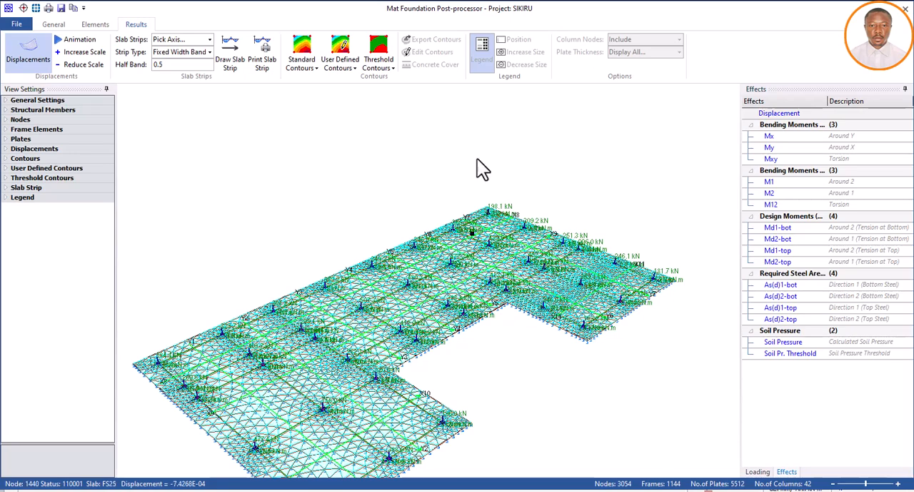
Display standard contours on the raft and examine the Mx, My, Mxy and M1 bending moment results
scroll(474, 160, down, 3)
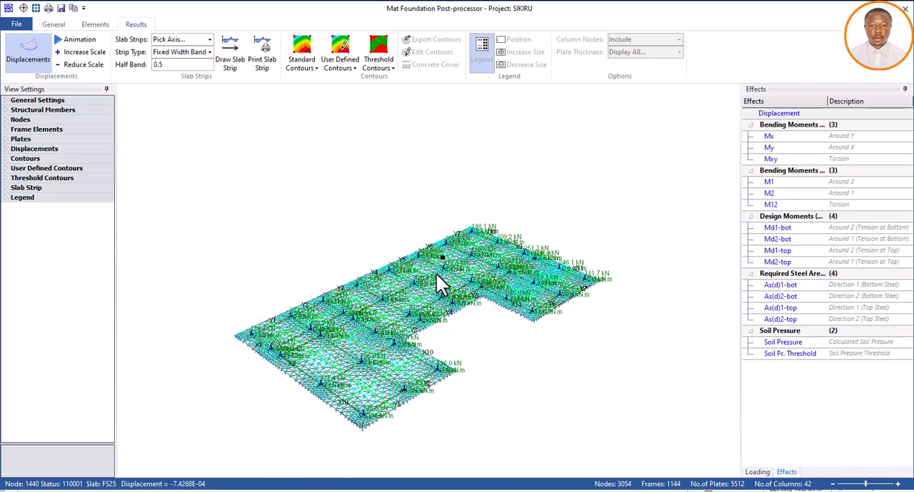
scroll(437, 274, up, 1)
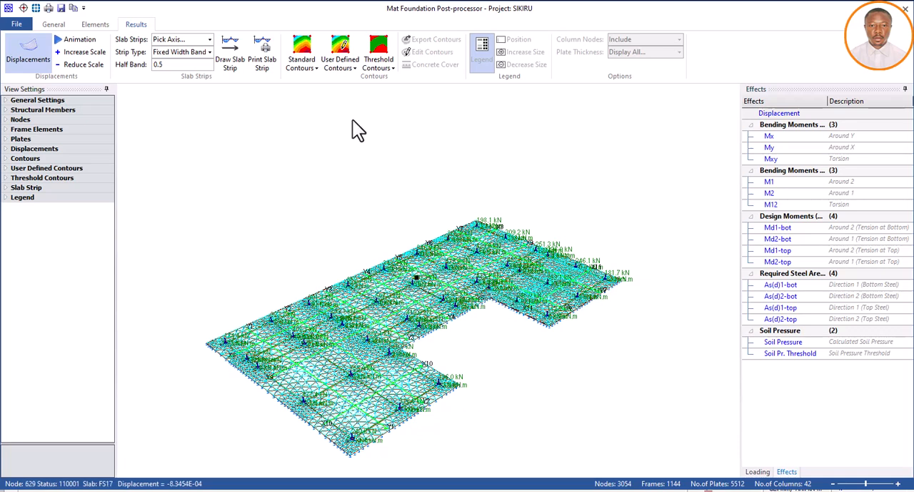
click(308, 43)
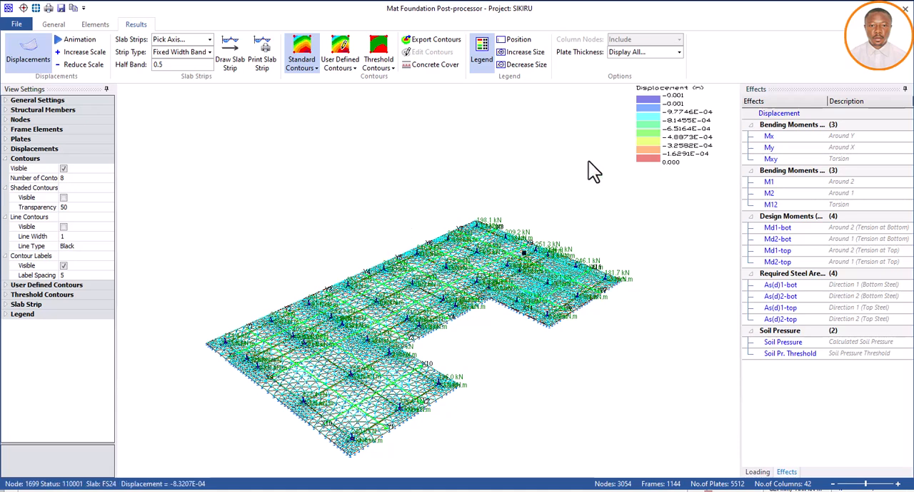
click(770, 136)
click(768, 148)
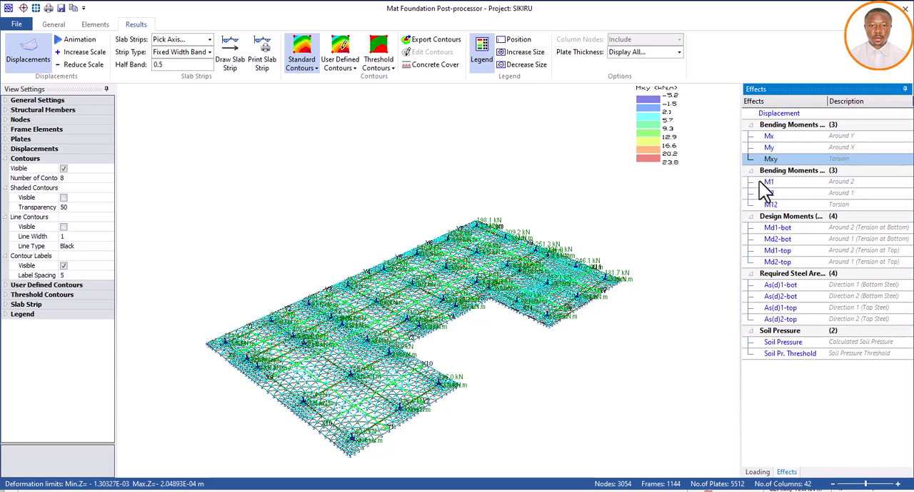
click(767, 182)
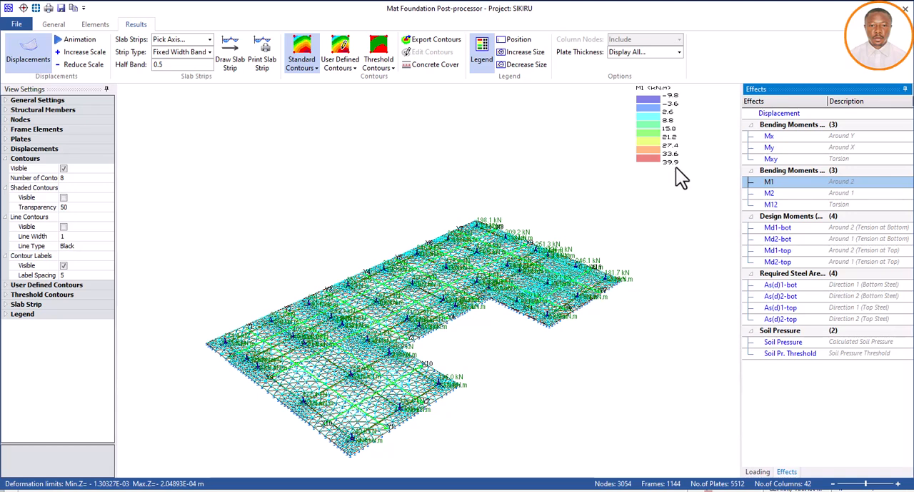
Examine the raft's M2 bending moments and its design moments for tension at the bottom and top in both directions
click(769, 193)
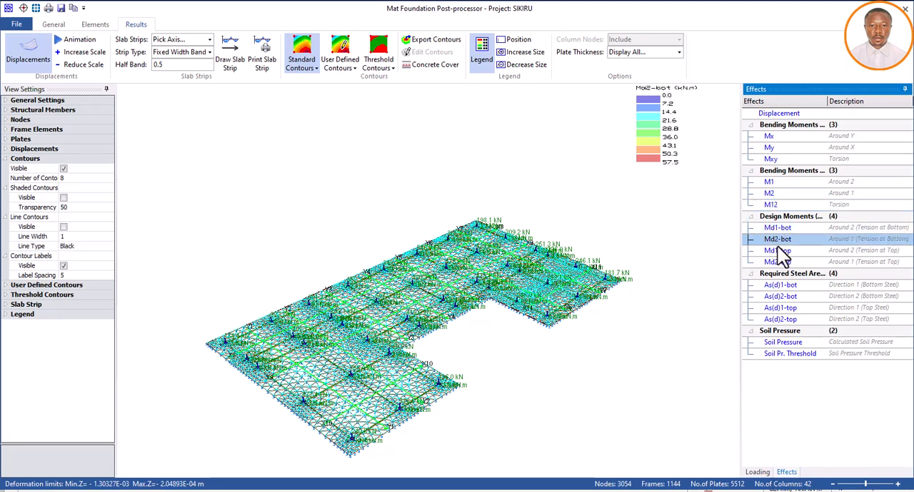
click(777, 250)
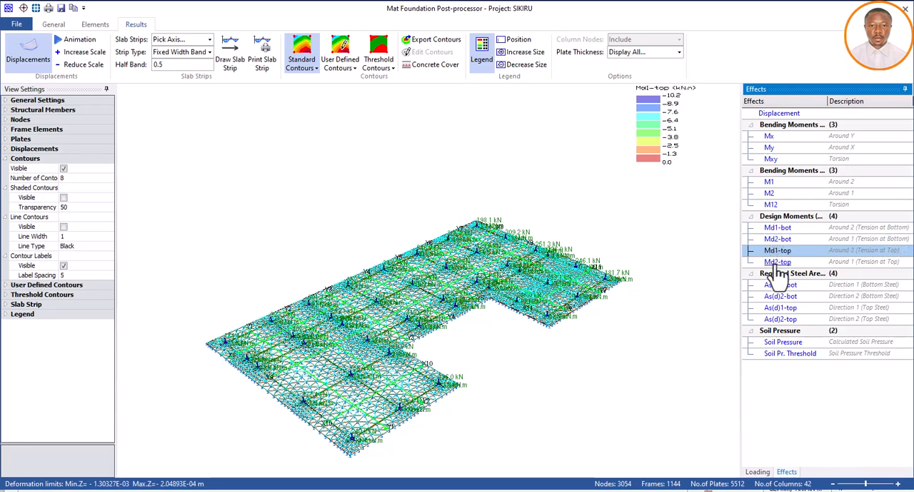
click(777, 261)
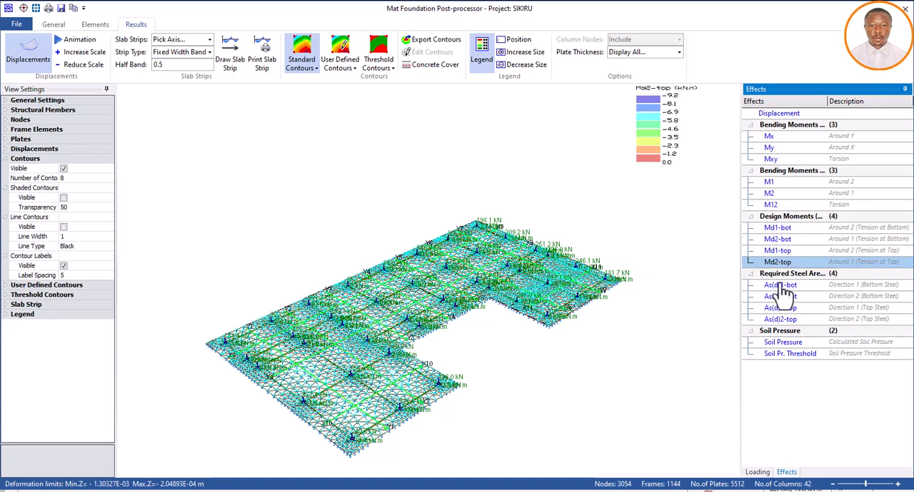
Review the raft's required bottom and top steel areas in both directions, and call up the calculated soil pressure contours
click(776, 286)
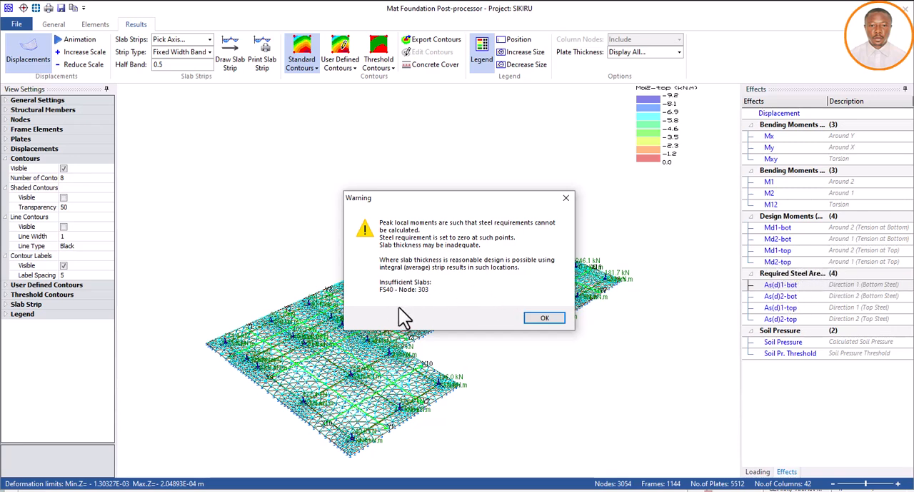
click(545, 319)
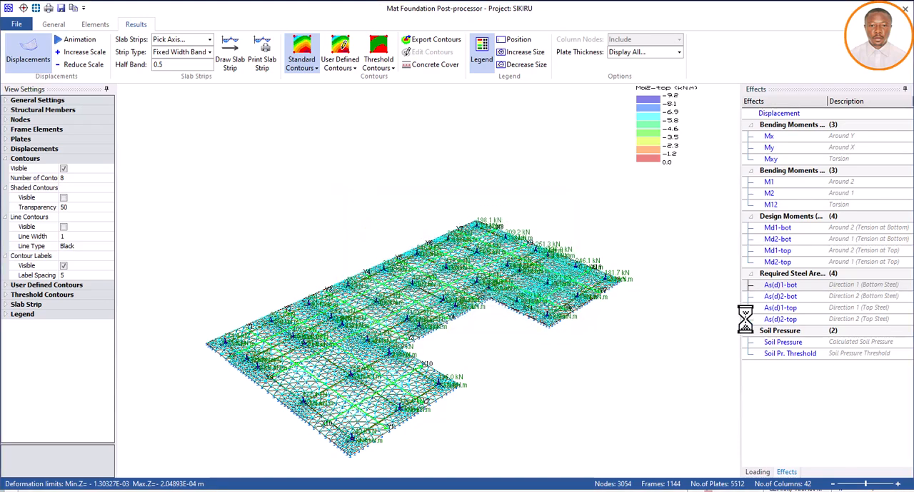
click(786, 297)
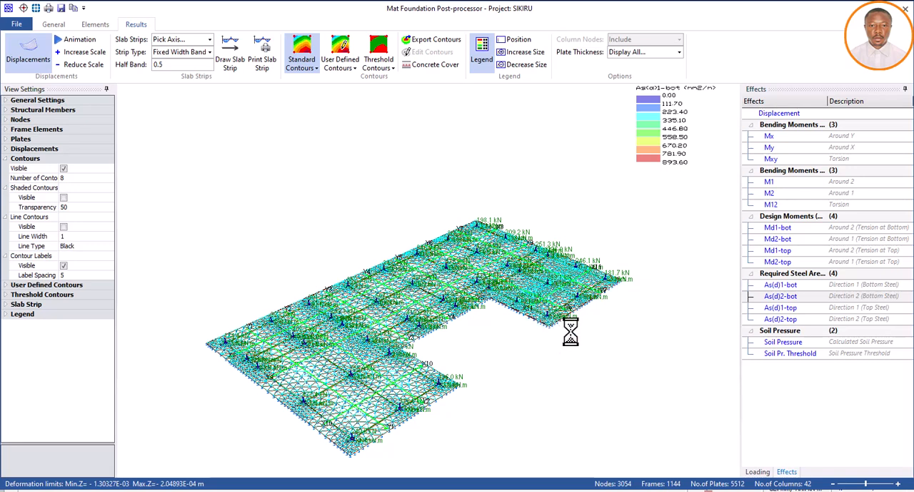
click(781, 308)
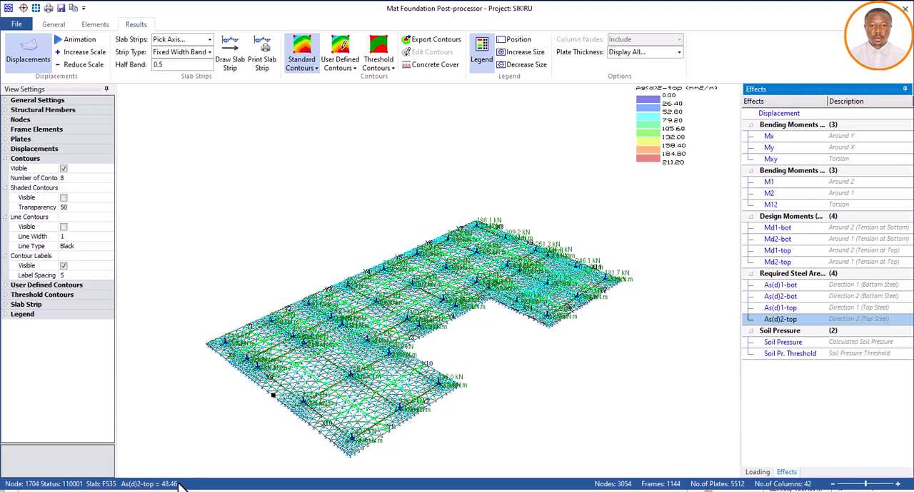
click(781, 343)
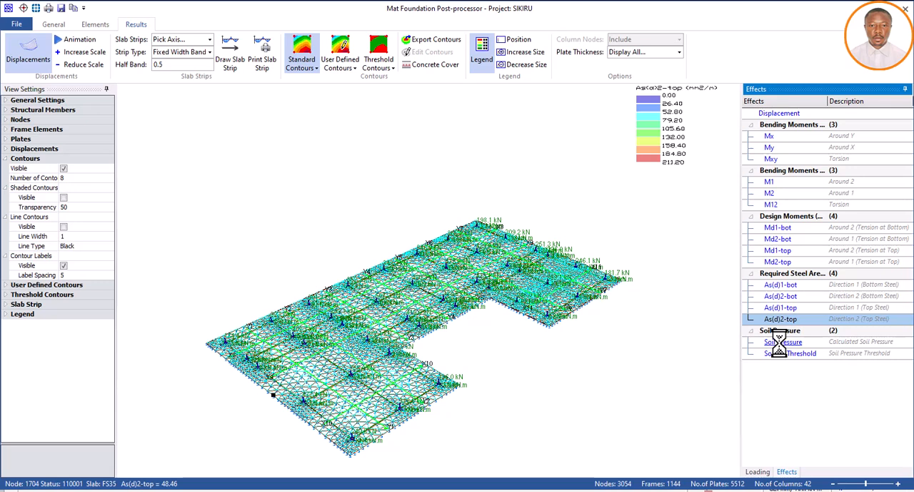
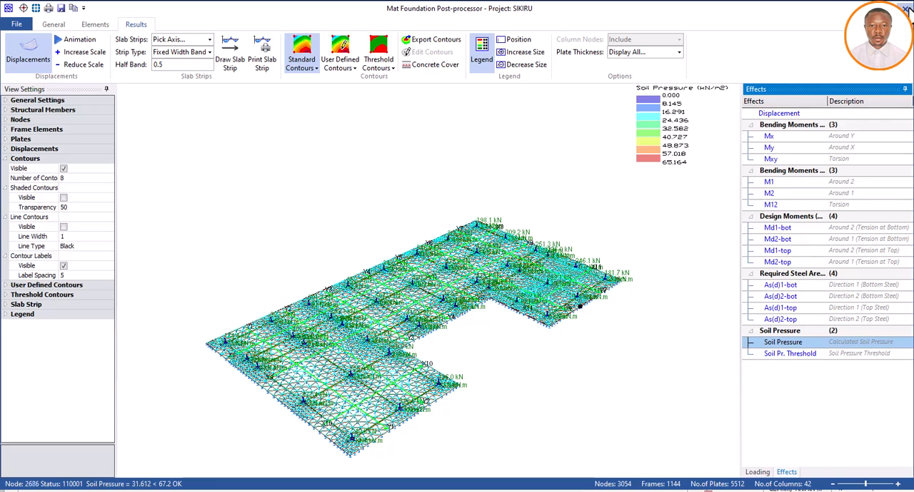
Transfer the slab strip FE analysis results including Wood and Armer torsion effects, and transfer the foundation beam results to the model
click(906, 8)
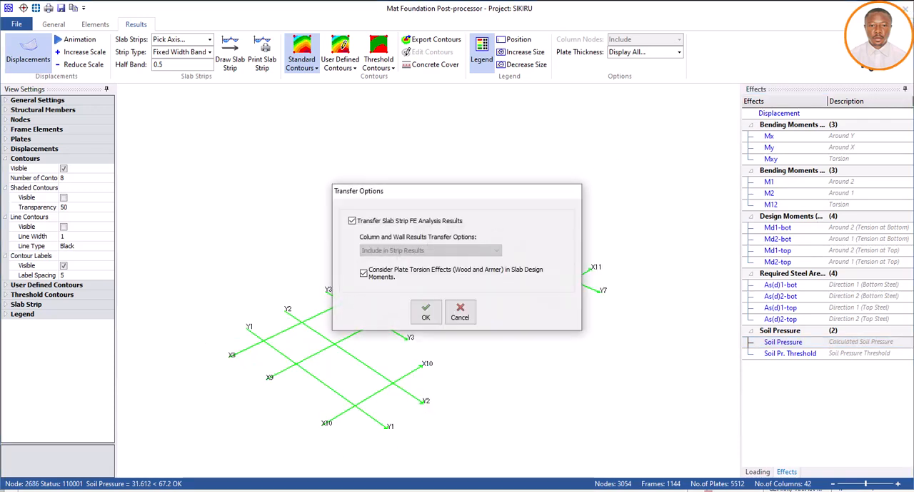
click(426, 315)
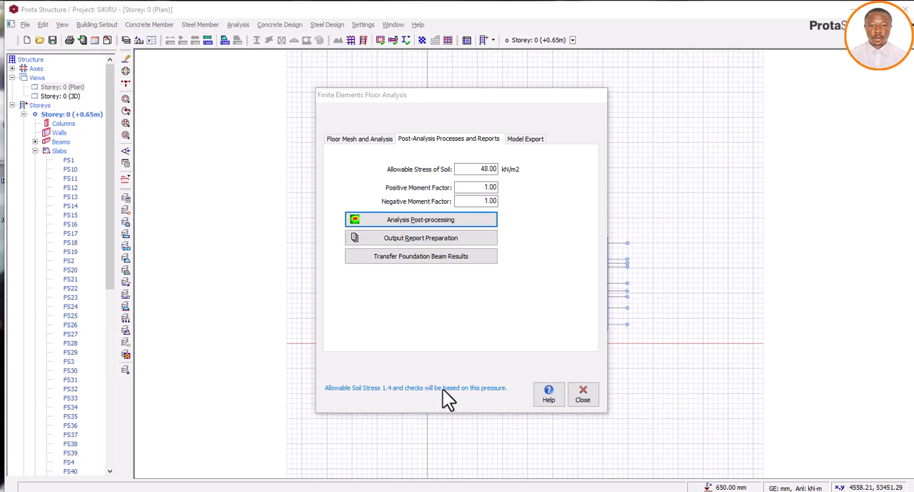
click(419, 257)
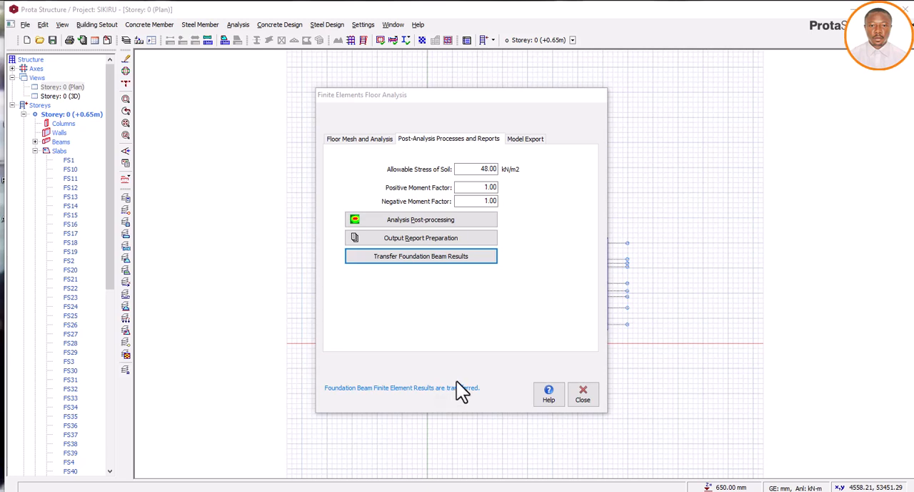
click(584, 395)
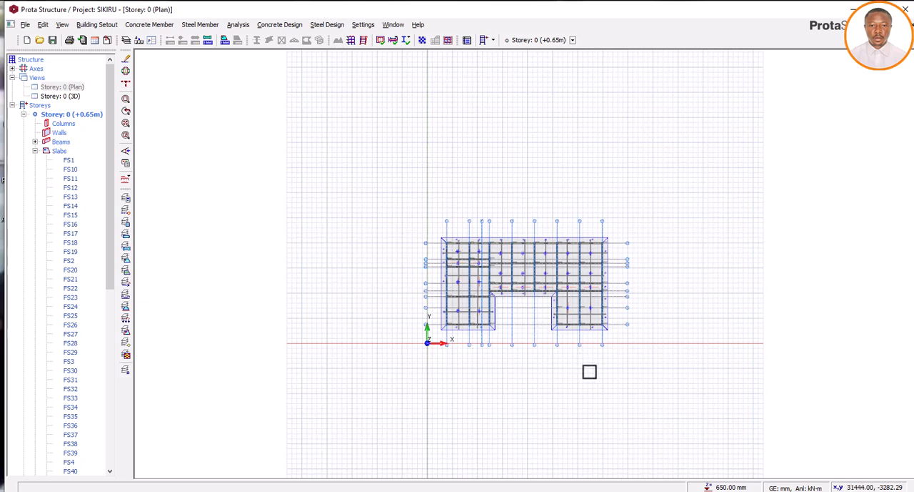
click(603, 342)
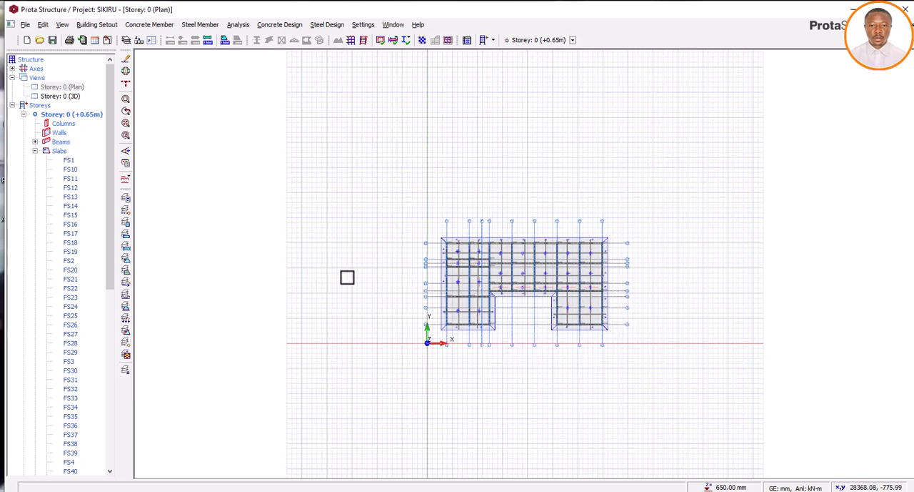
Open the Storey 0 3D view and inspect the building and its raft's perimeter cantilever slabs from different angles and distances
double_click(72, 95)
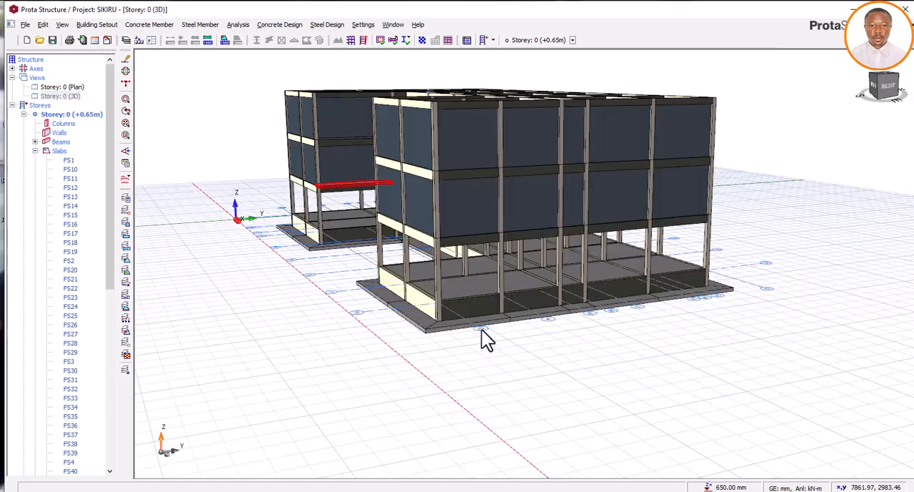
mouse_move(527, 355)
middle_down()
mouse_move(536, 343)
mouse_move(544, 350)
middle_up()
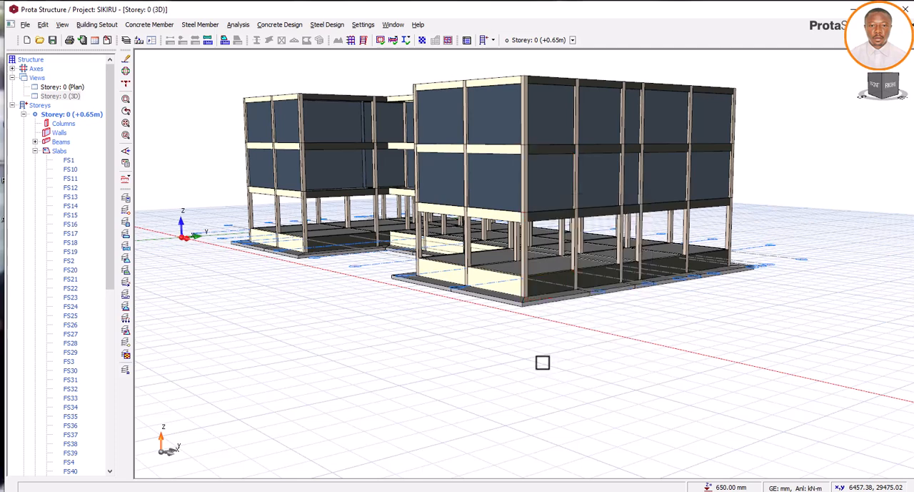
scroll(543, 364, down, 3)
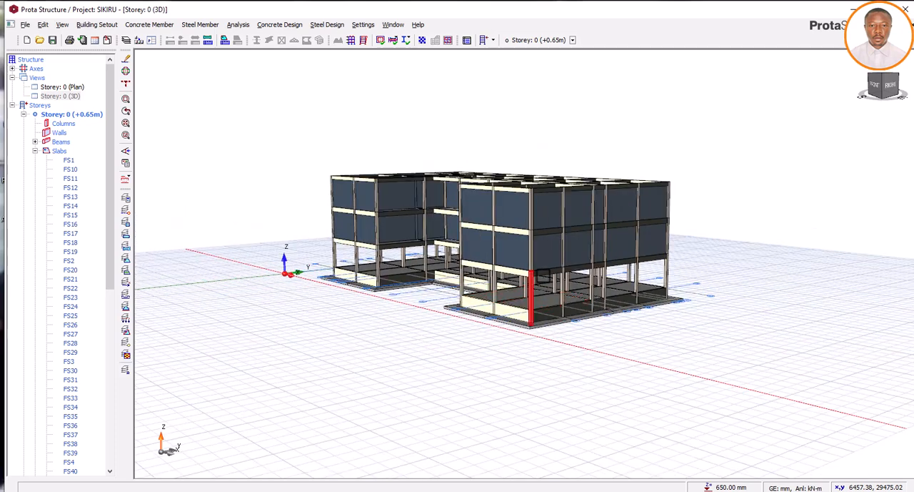
scroll(532, 244, up, 3)
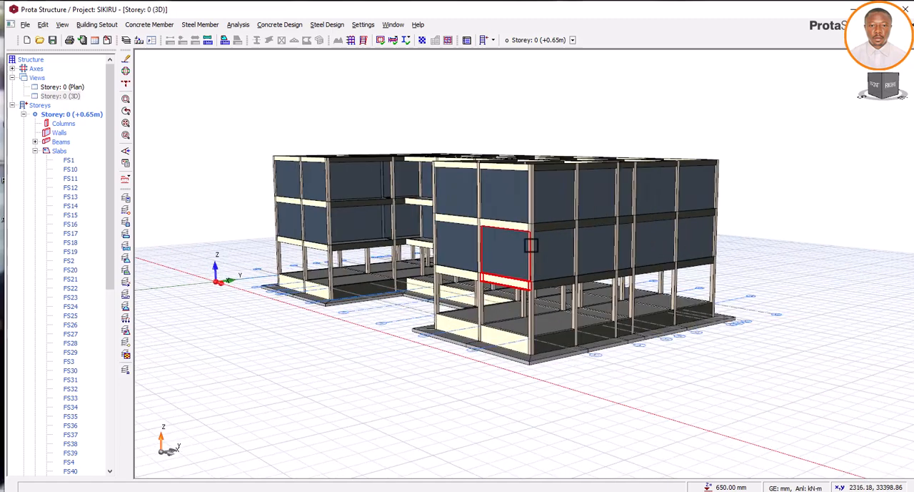
scroll(548, 284, up, 1)
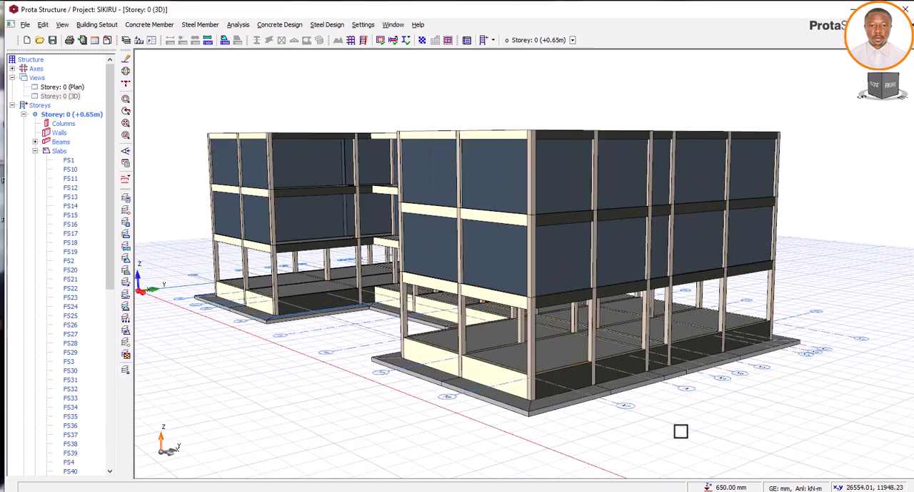
middle_drag(681, 430, 681, 425)
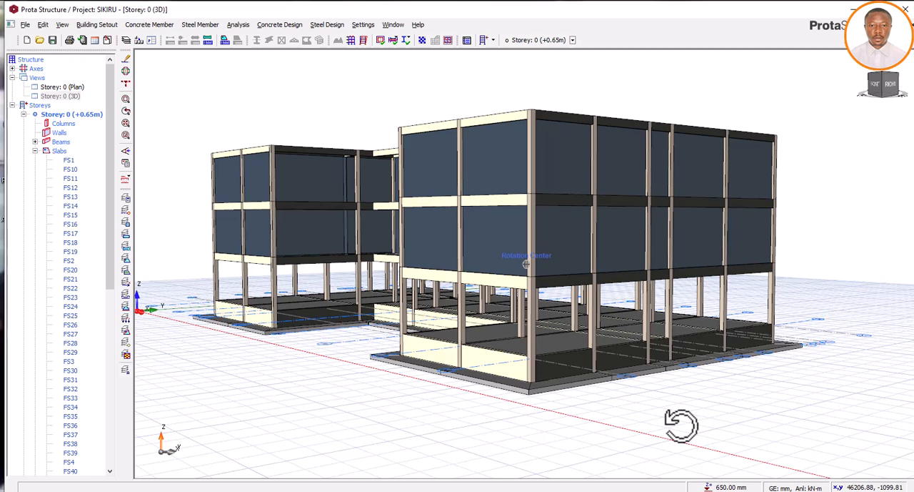
right_click(678, 410)
click(669, 401)
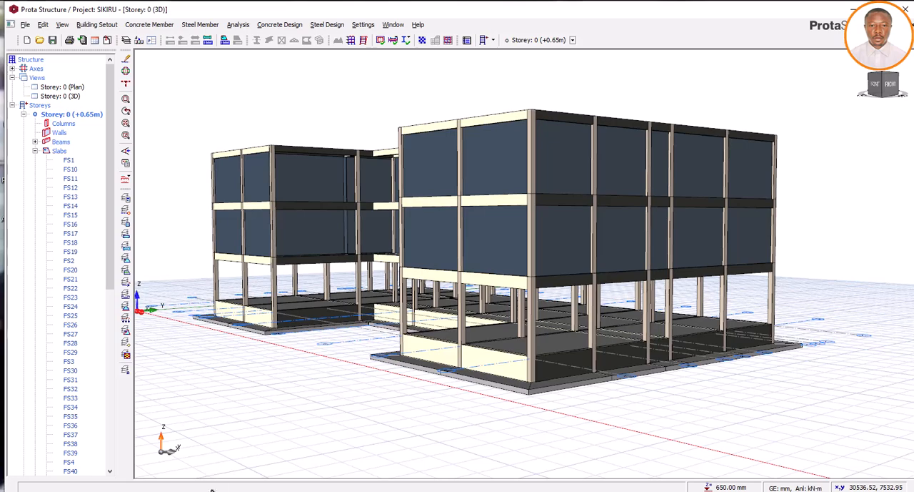
Return to the Storey 0 plan and update all steel bars of the raft slab strips
double_click(63, 87)
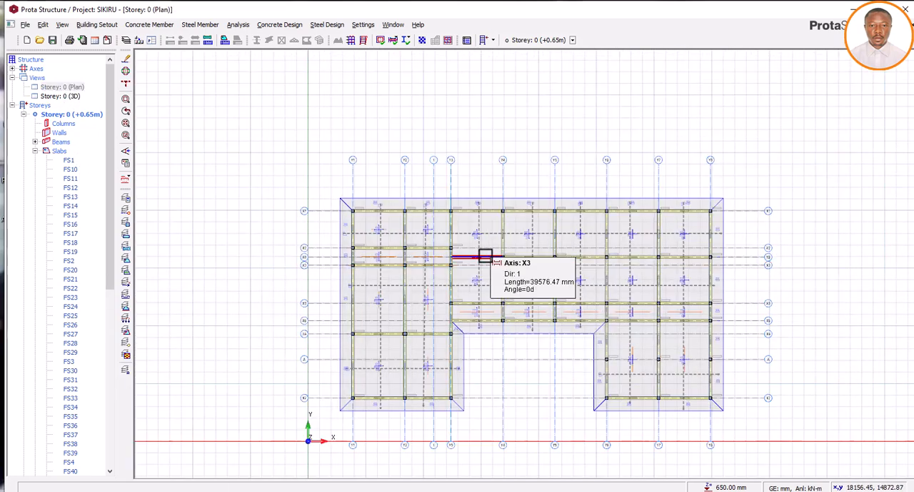
scroll(484, 257, up, 3)
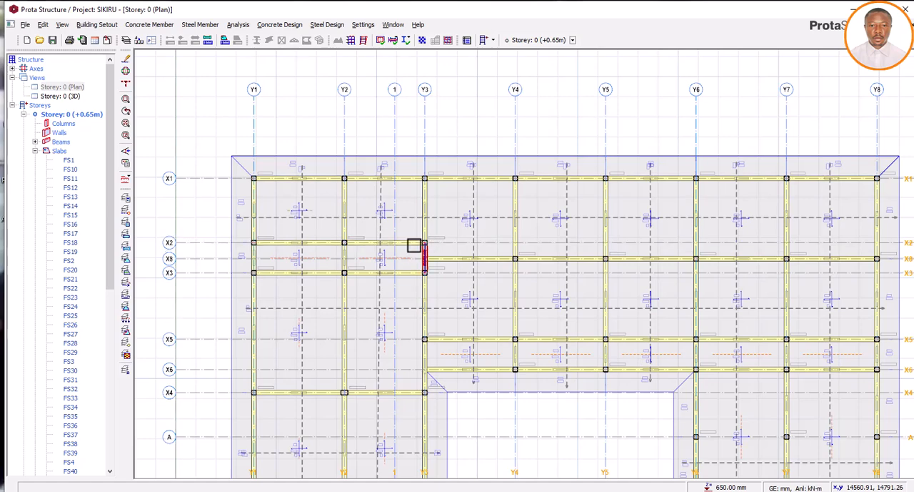
scroll(427, 247, down, 4)
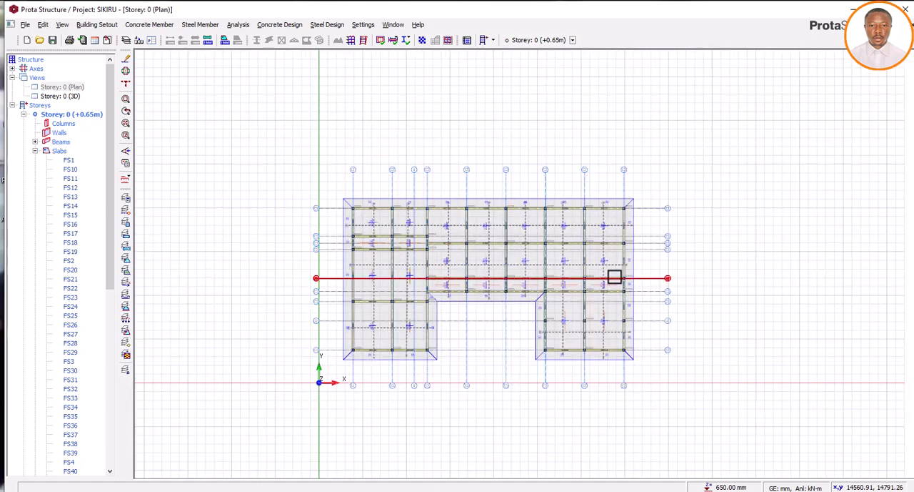
scroll(581, 282, up, 2)
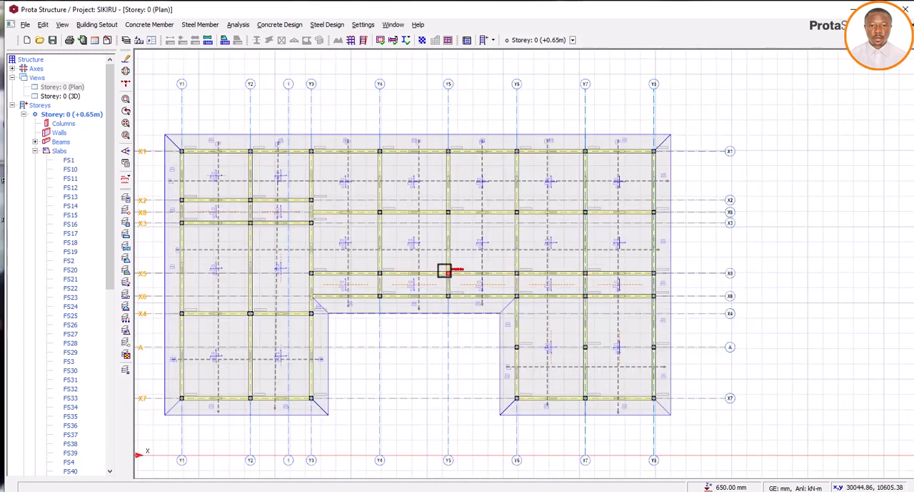
scroll(446, 271, down, 2)
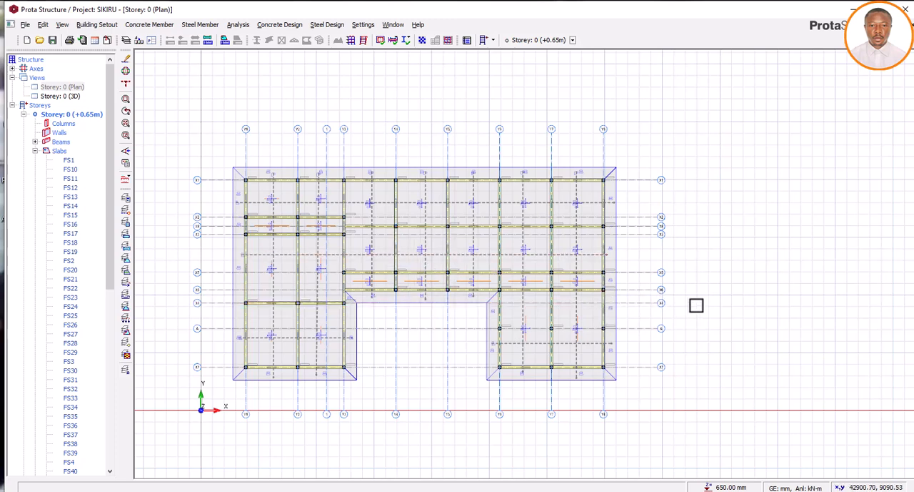
right_click(697, 305)
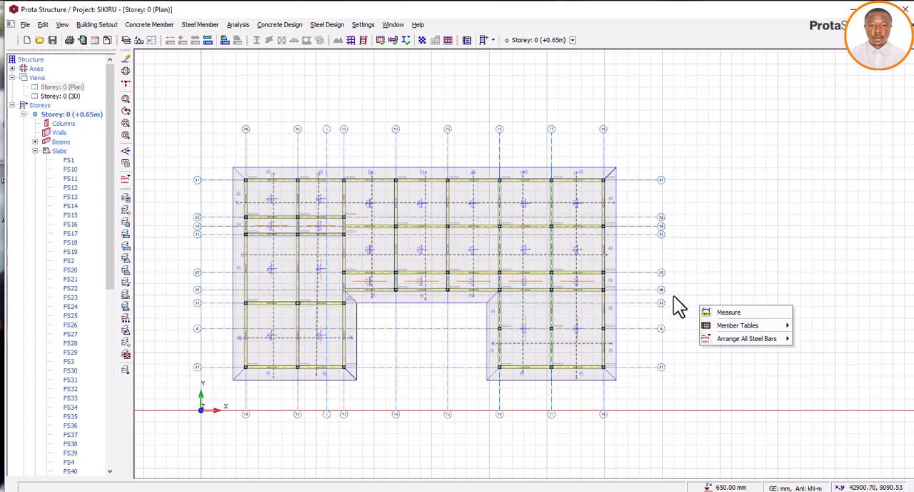
mouse_move(734, 338)
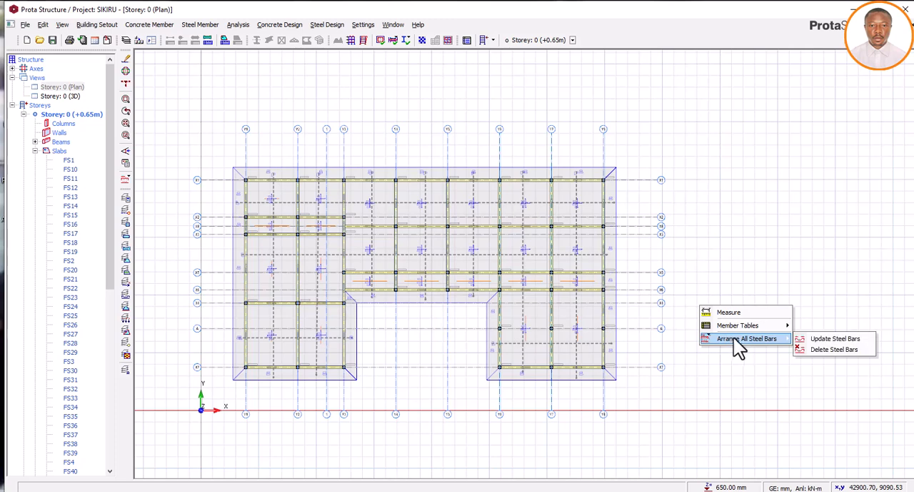
click(833, 339)
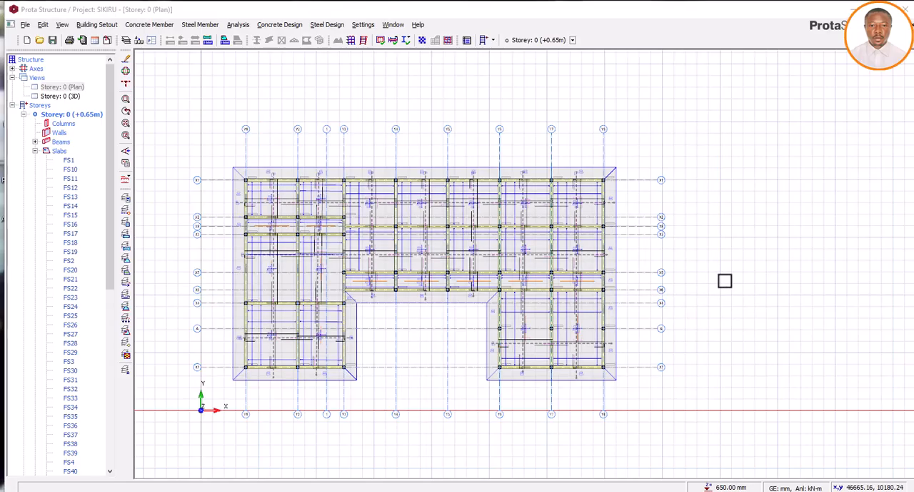
Examine the arranged raft steel bars and their labels around beam FB31, between slabs FS10 and FS12
scroll(409, 257, up, 3)
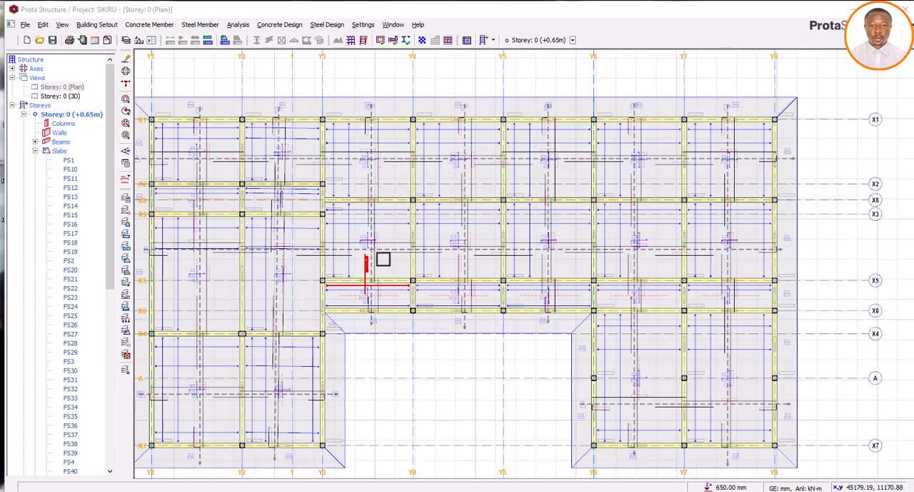
scroll(383, 259, up, 6)
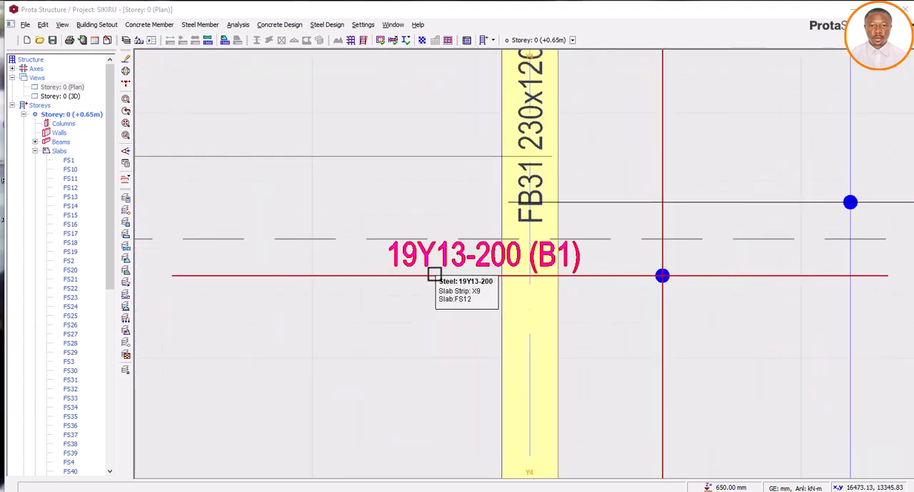
scroll(435, 273, down, 3)
scroll(429, 271, up, 4)
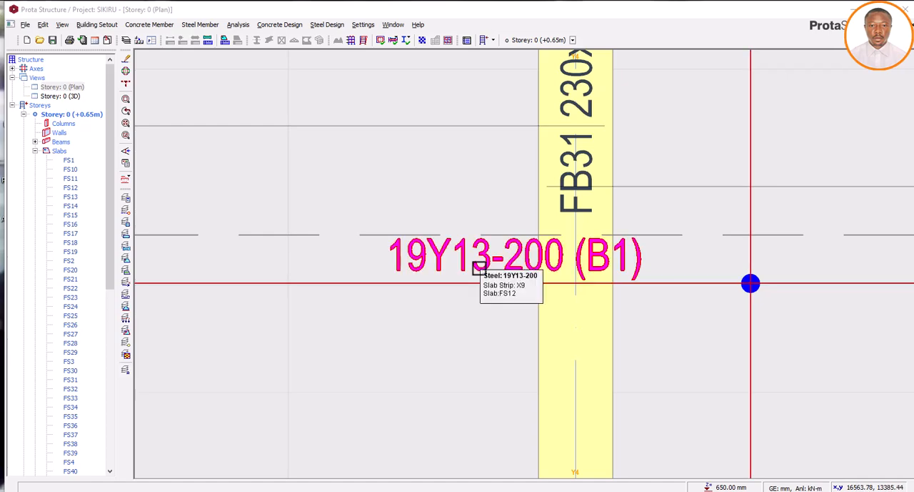
scroll(474, 270, down, 3)
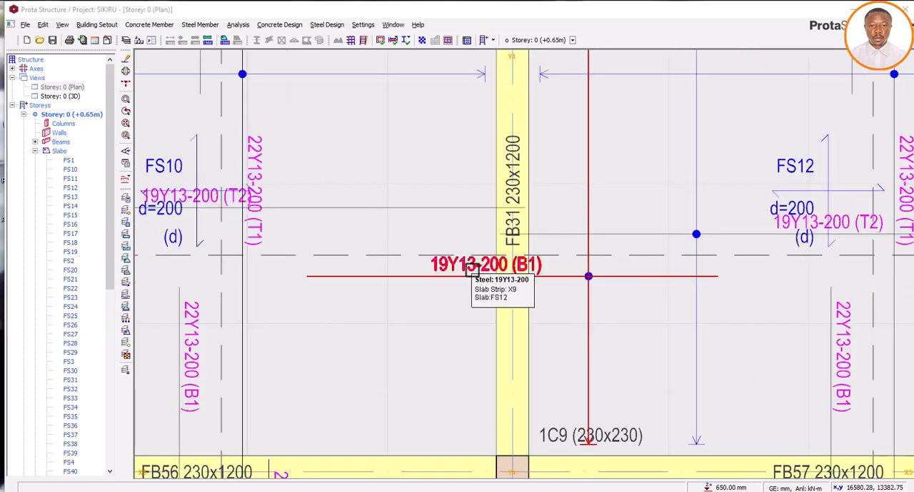
scroll(471, 272, up, 4)
scroll(451, 278, down, 4)
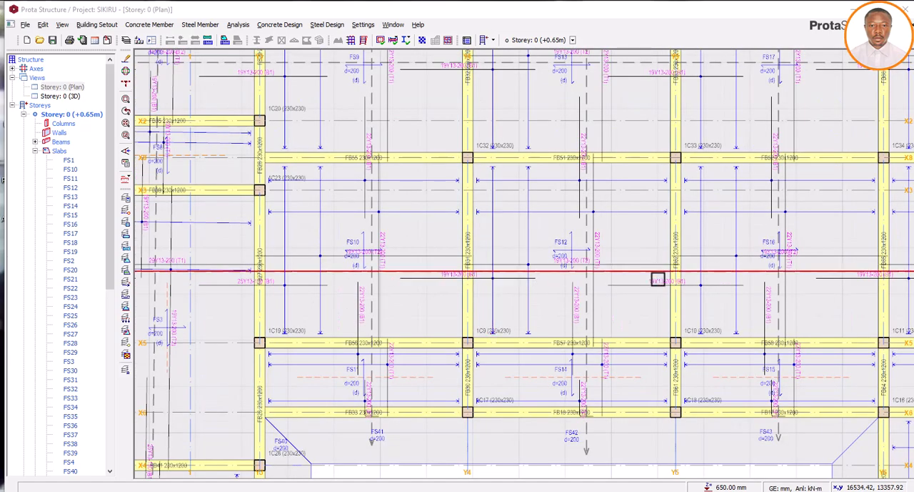
Examine the bottom steel bar crossing beam FB62 between slabs FS12 and FS16, and the neighbouring bars' labels
scroll(706, 288, up, 4)
scroll(635, 284, up, 2)
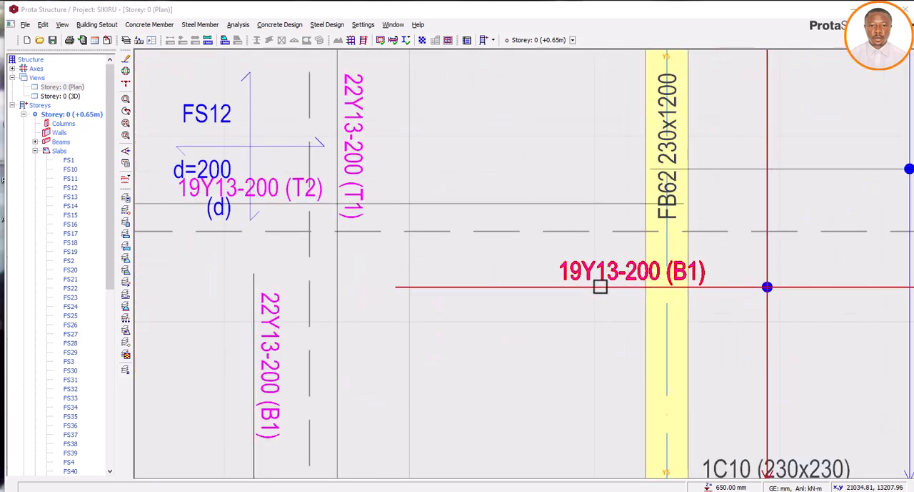
scroll(602, 280, down, 4)
scroll(623, 286, down, 3)
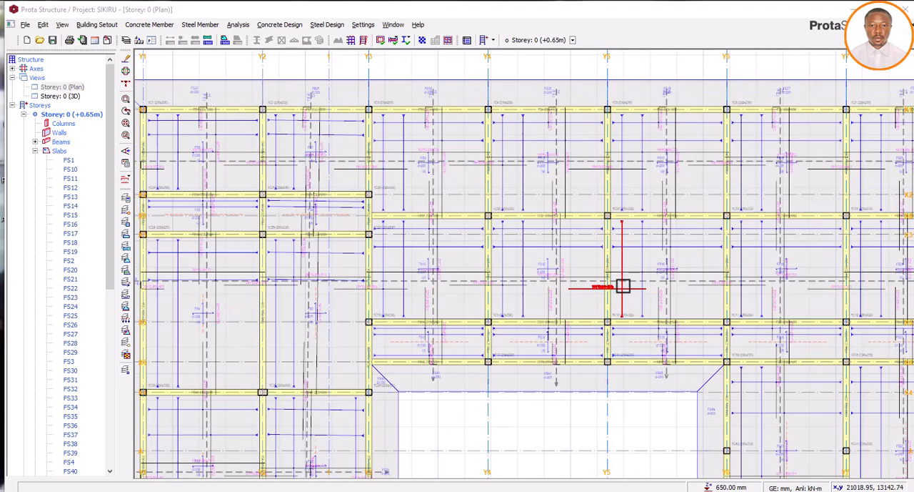
scroll(623, 286, up, 5)
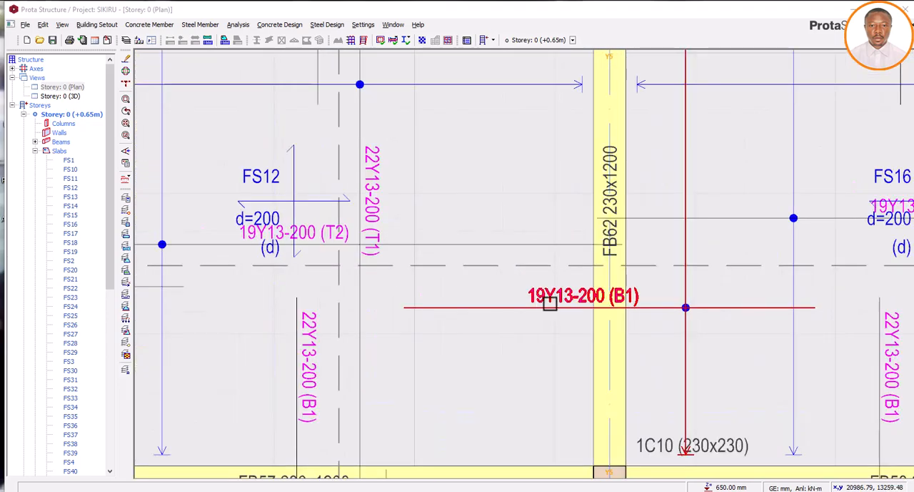
scroll(529, 299, down, 2)
scroll(571, 303, up, 4)
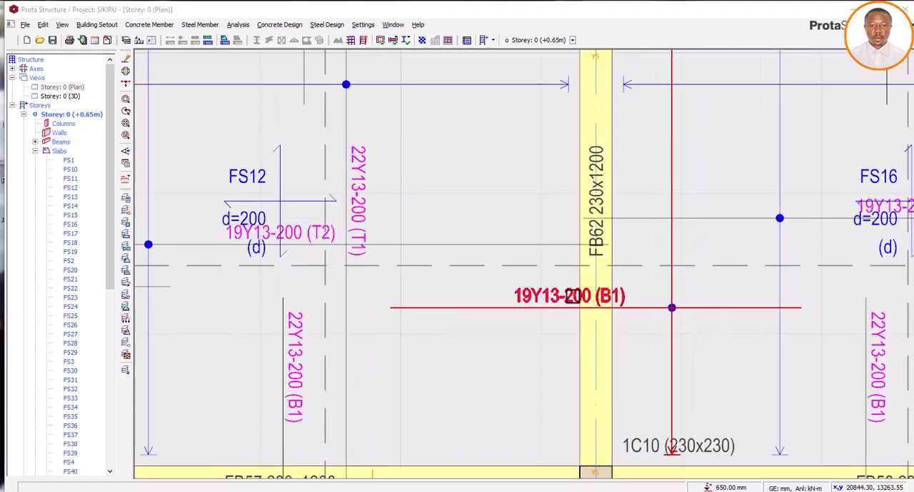
scroll(547, 307, down, 7)
scroll(547, 308, down, 3)
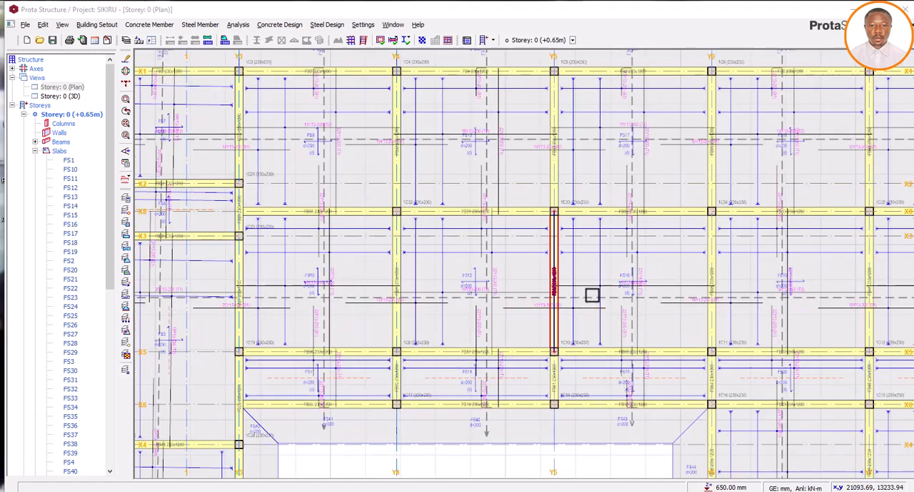
Check the steel bars crossing beam FB52 beside column 1C33, and review the bar layout over the whole raft
scroll(622, 214, up, 5)
scroll(608, 252, up, 3)
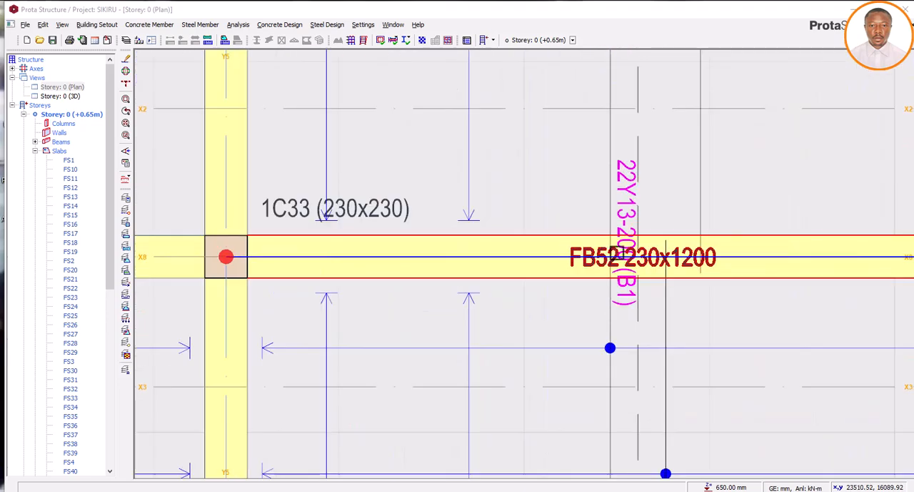
scroll(545, 257, down, 8)
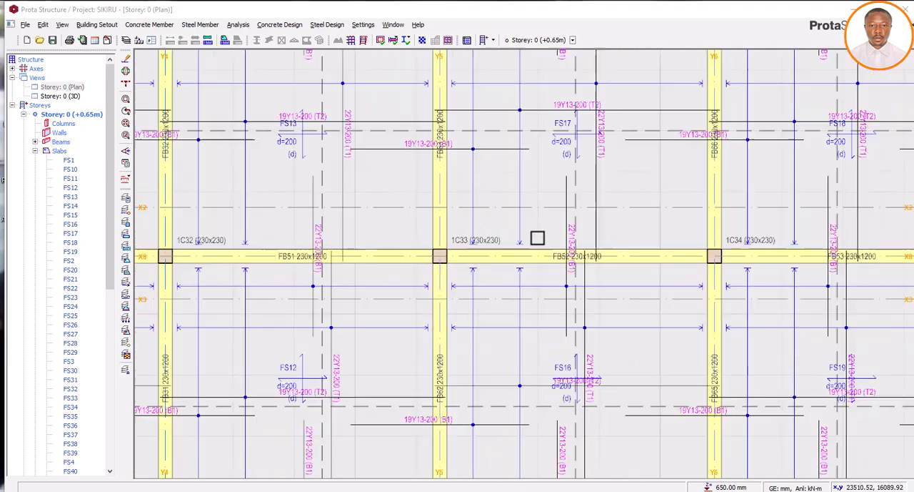
scroll(523, 240, down, 1)
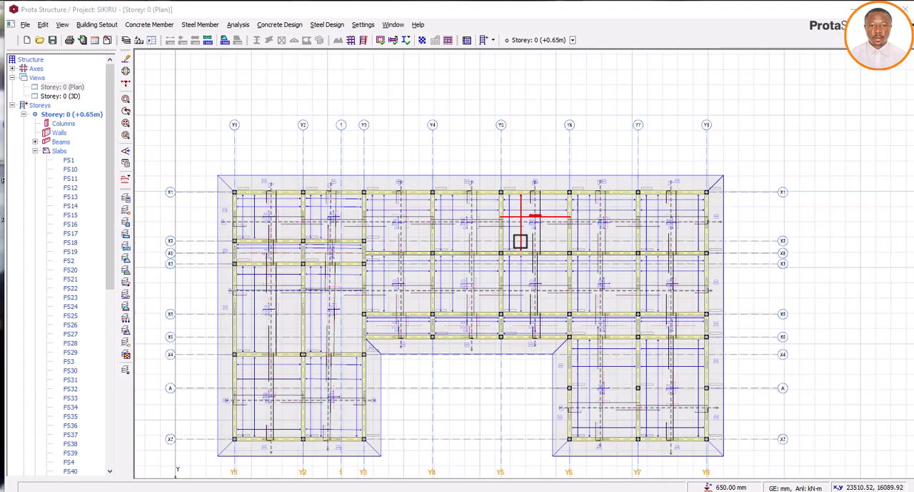
scroll(462, 221, down, 3)
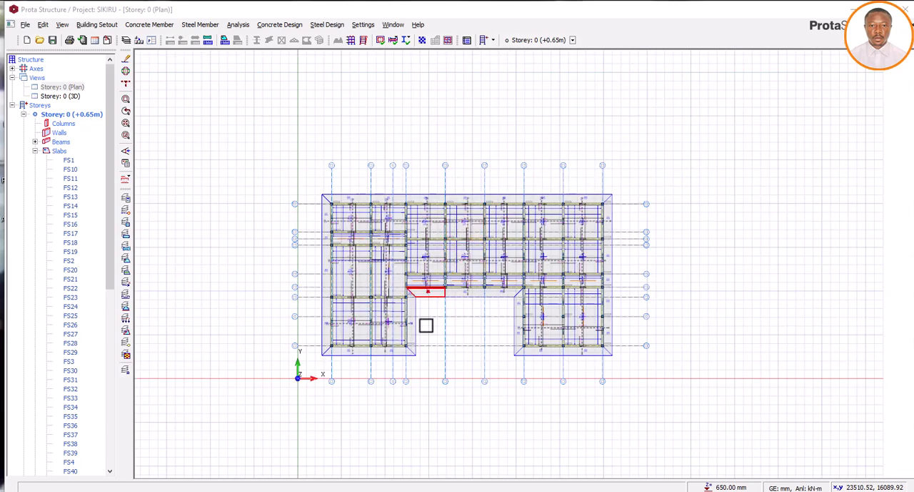
scroll(400, 343, up, 3)
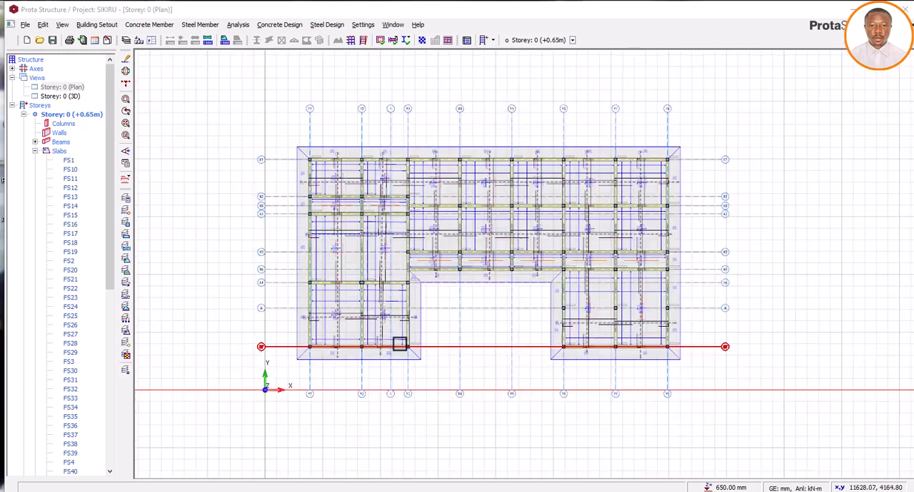